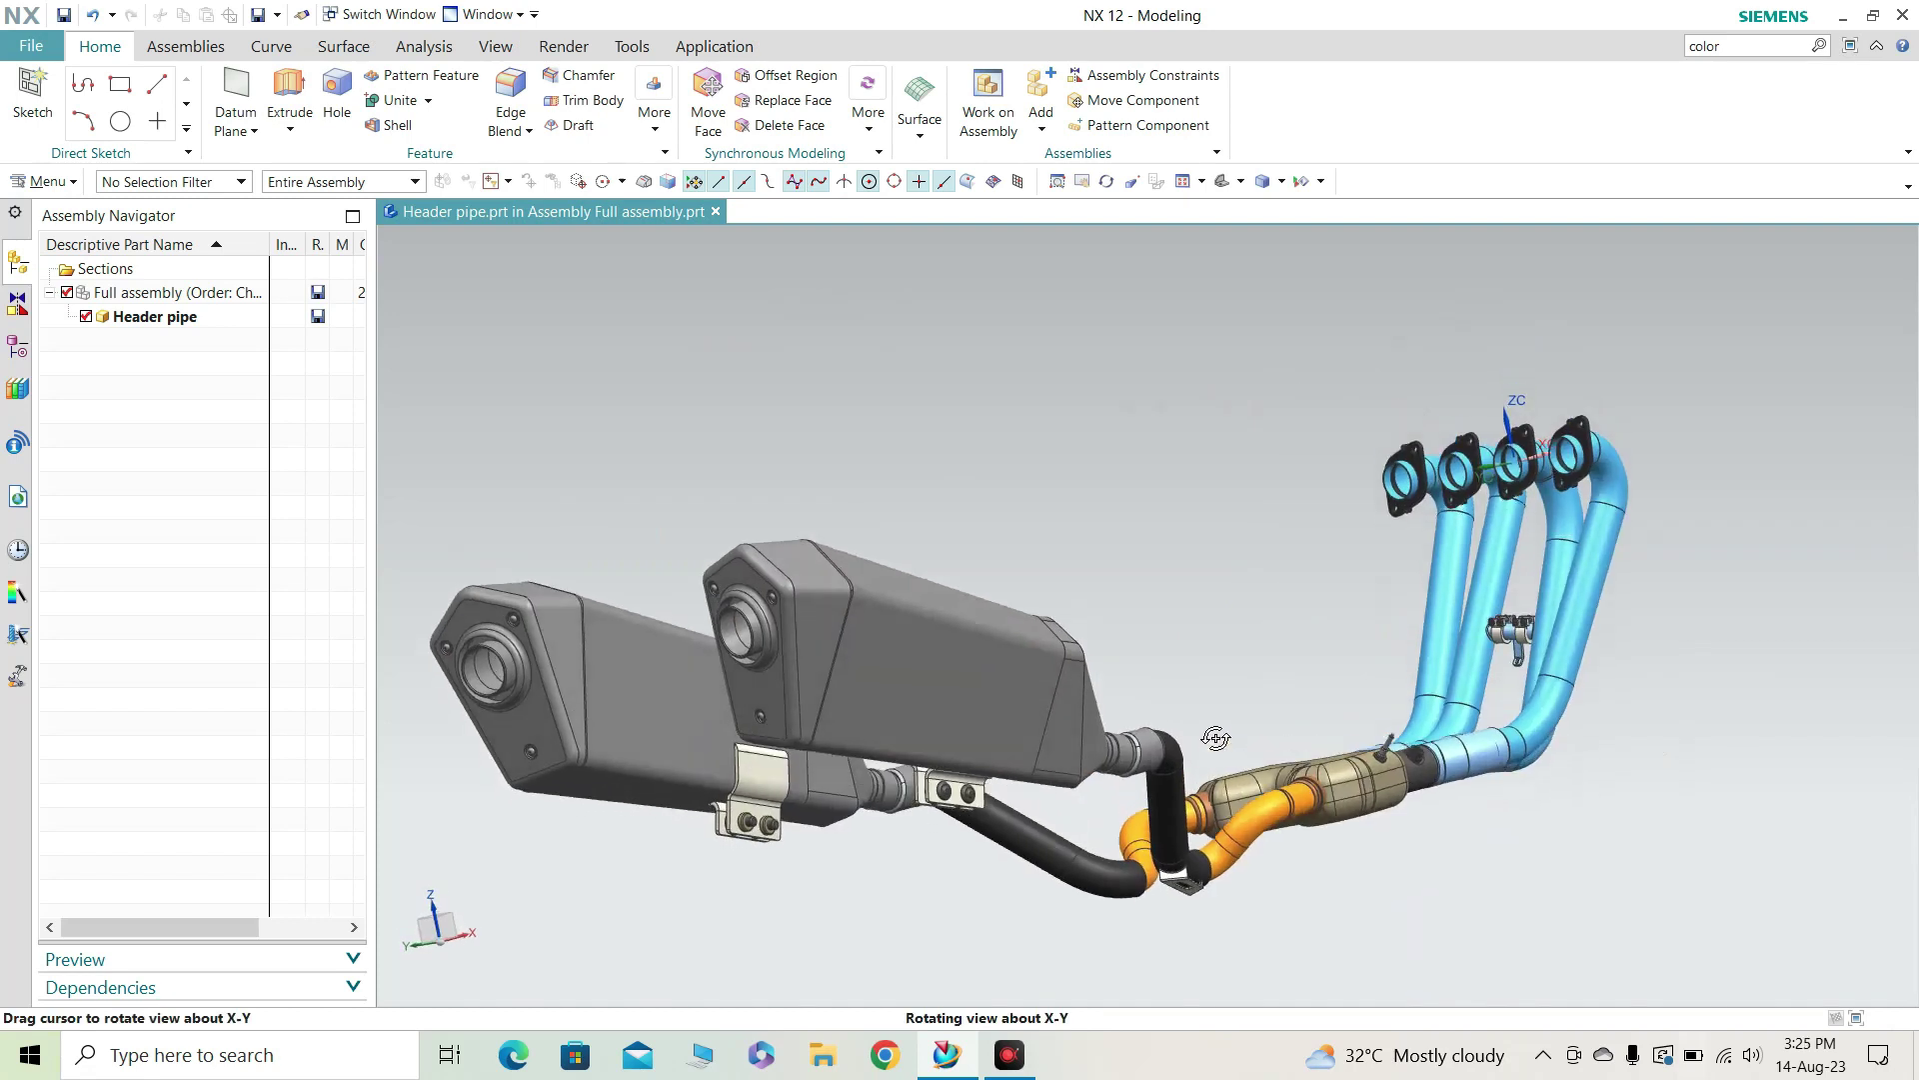
# Examine the full exhaust assembly from several sides, including the tapered ends of the twin mufflers.
pyautogui.moveTo(403, 752); pyautogui.dragTo(1323, 688, button='middle')
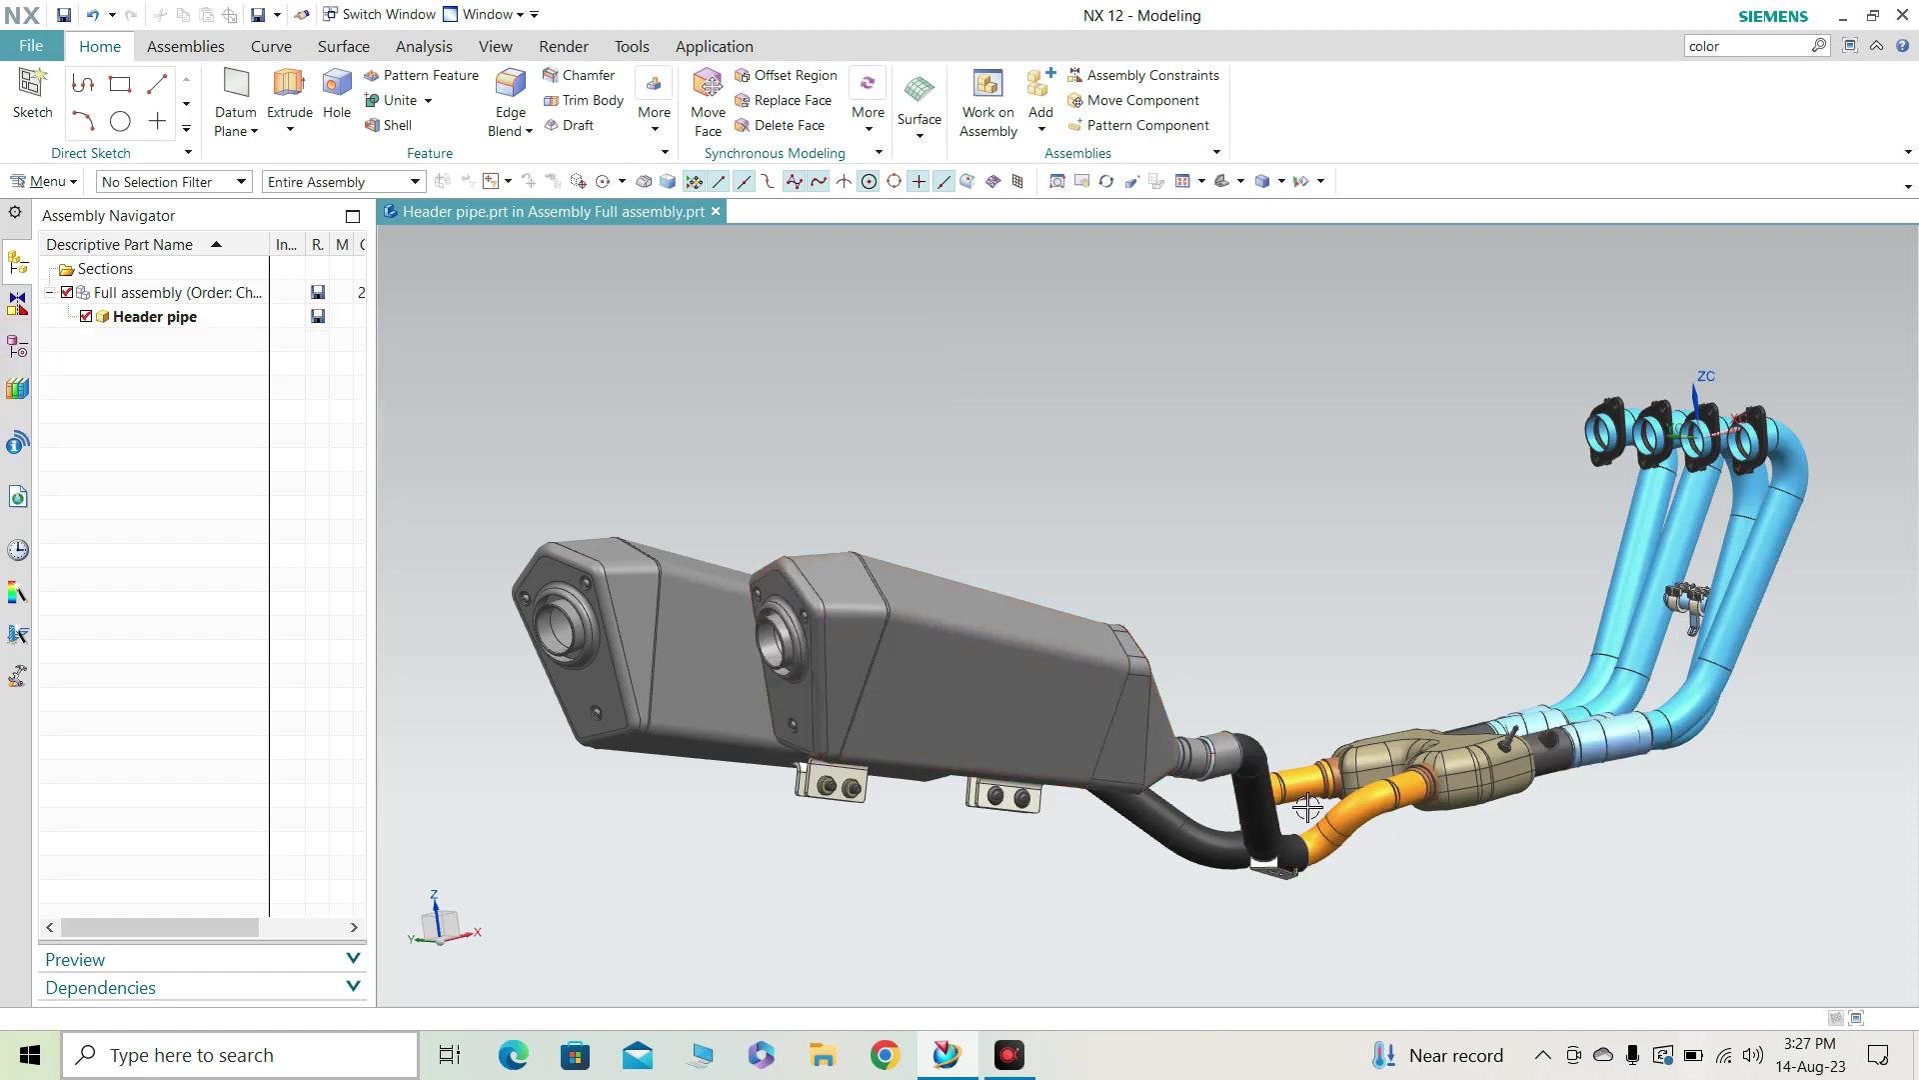
pyautogui.moveTo(1717, 727); pyautogui.dragTo(971, 757, button='middle')
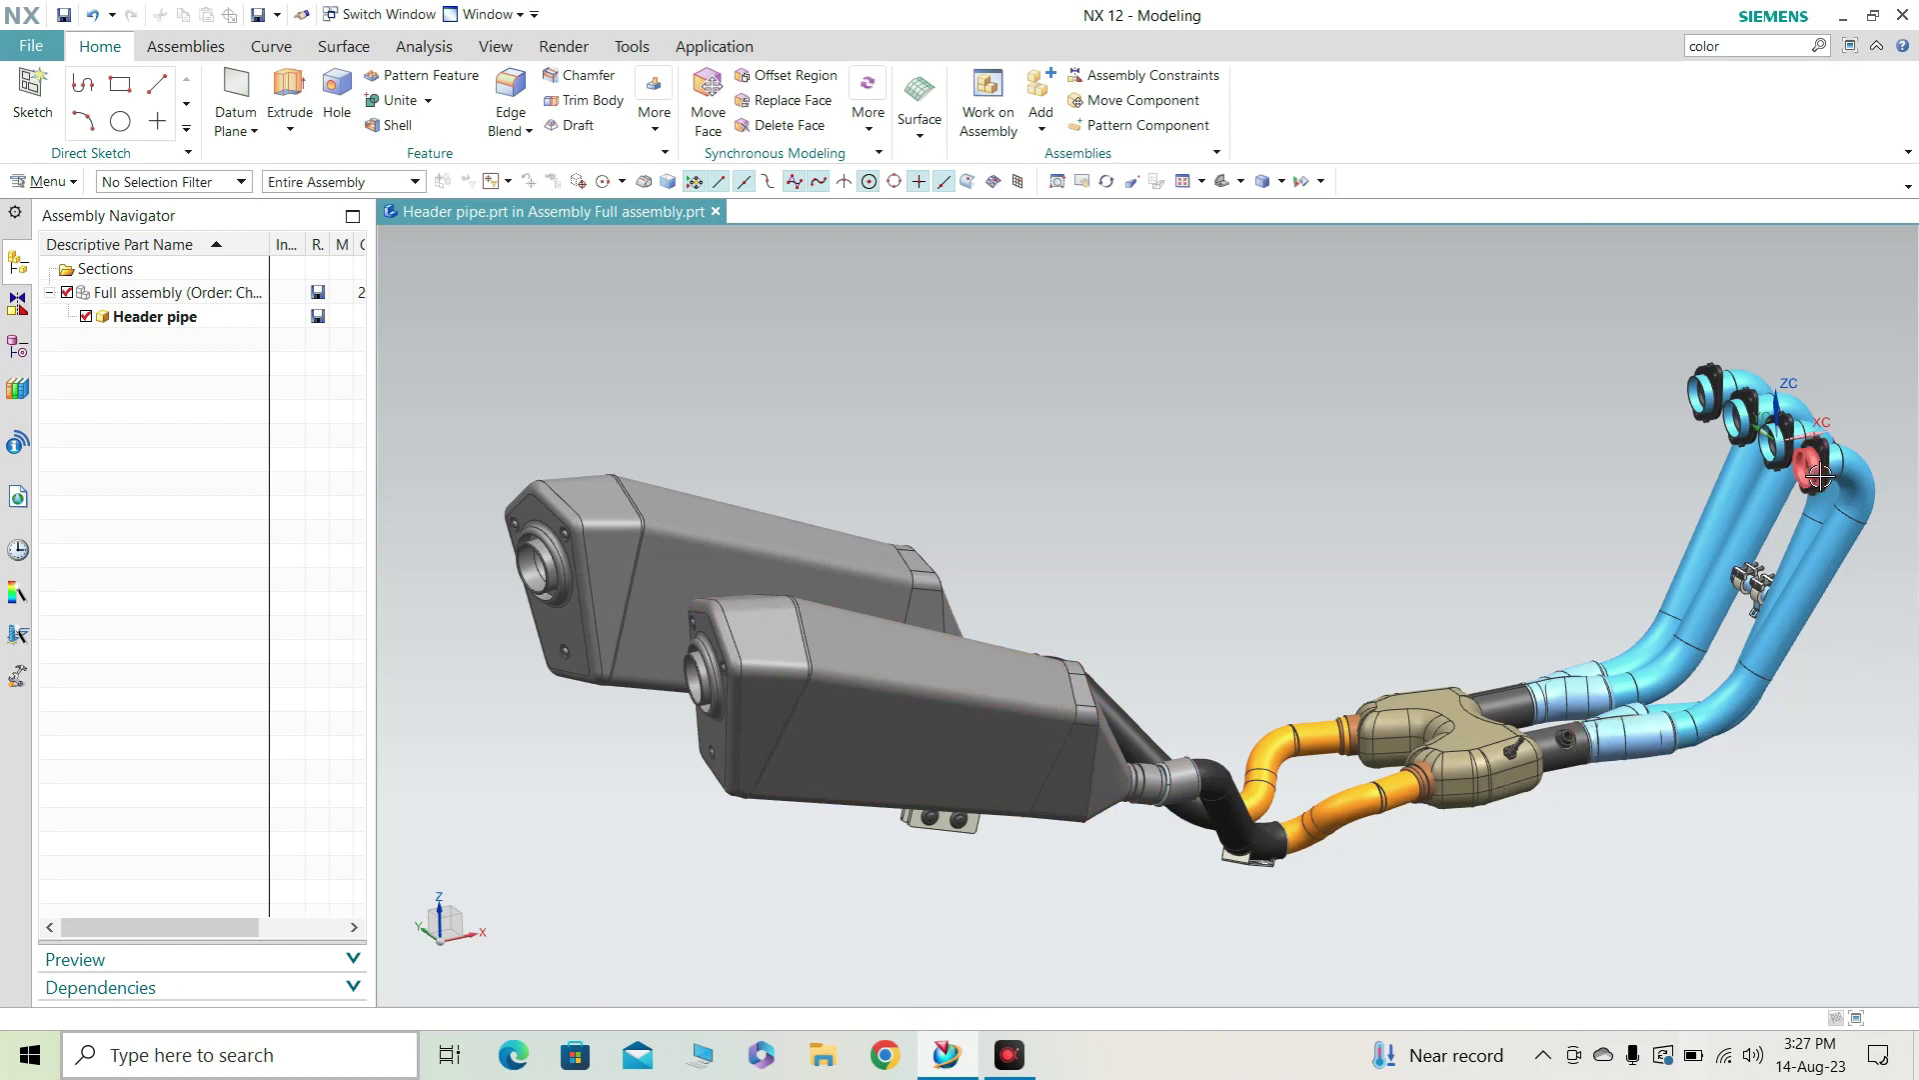
pyautogui.moveTo(1596, 781); pyautogui.dragTo(1085, 679, button='middle')
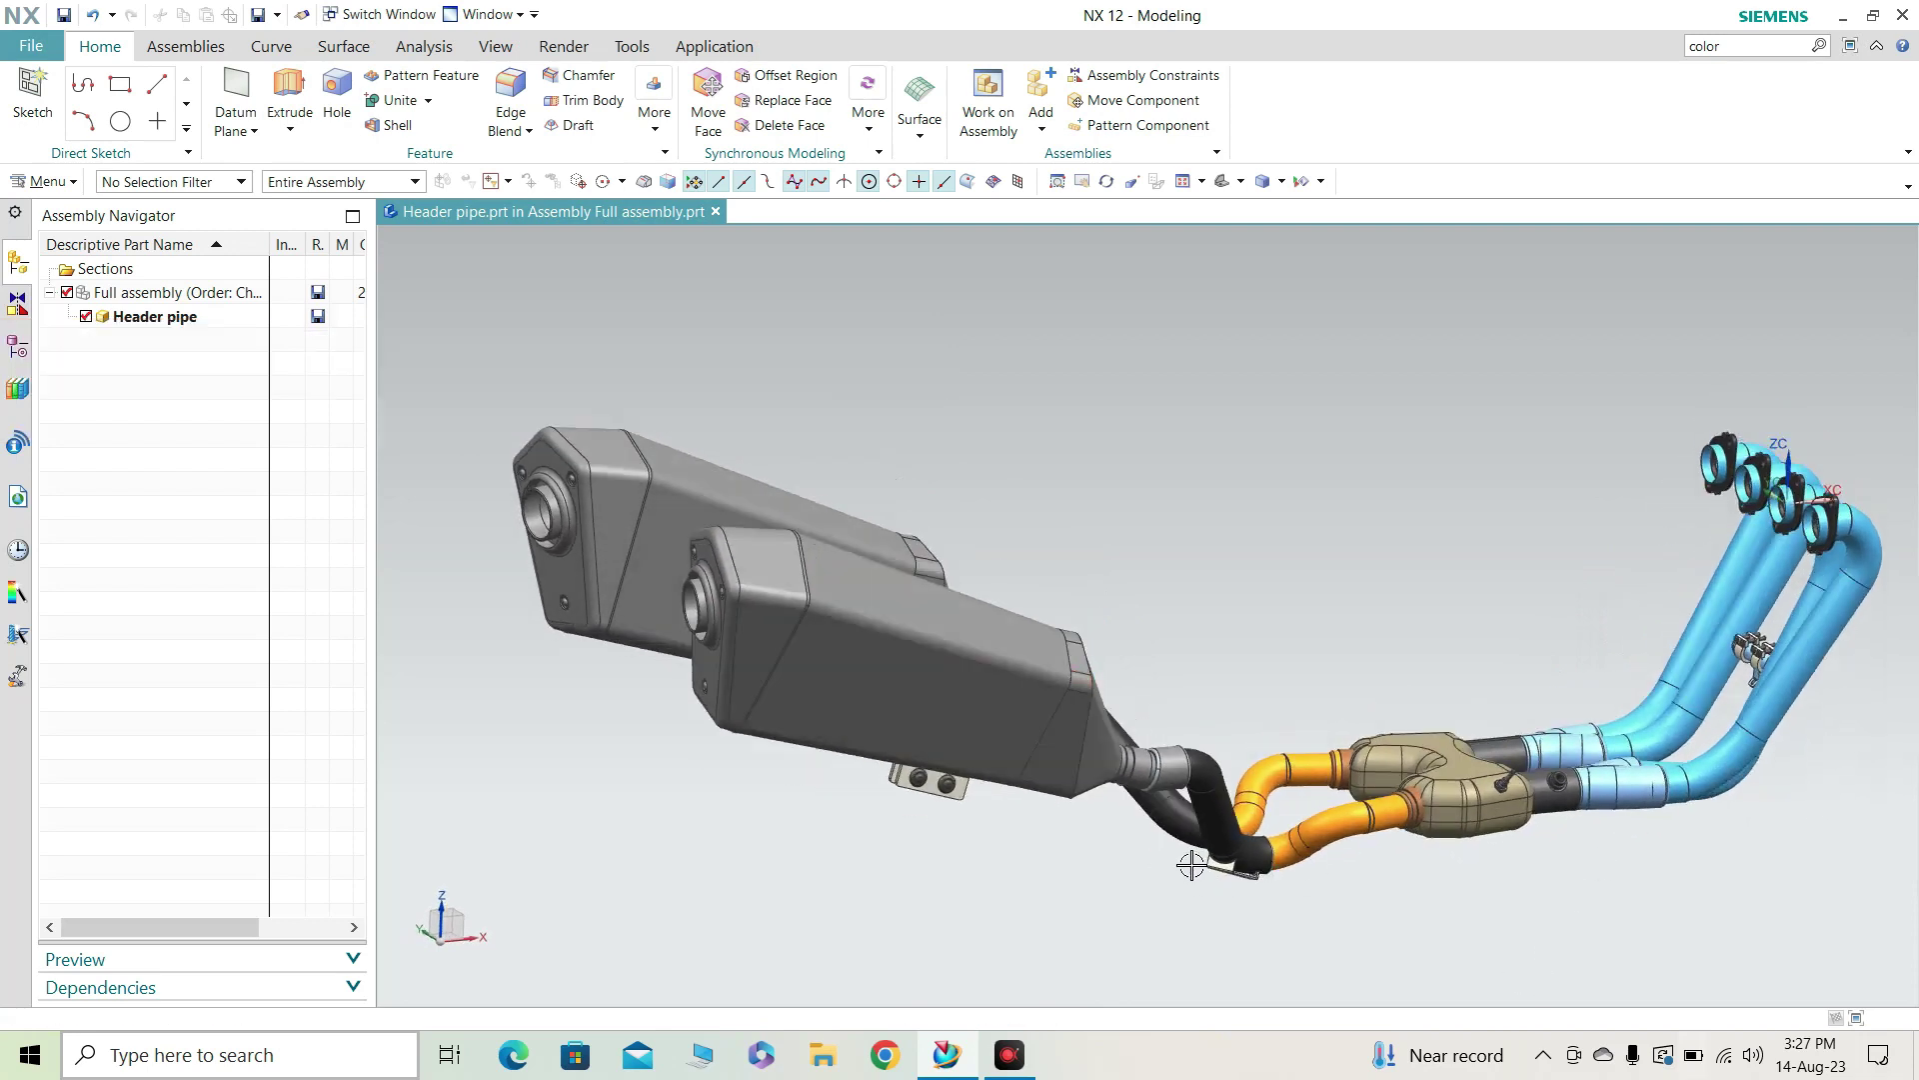
pyautogui.scroll(-2, 1200, 849)
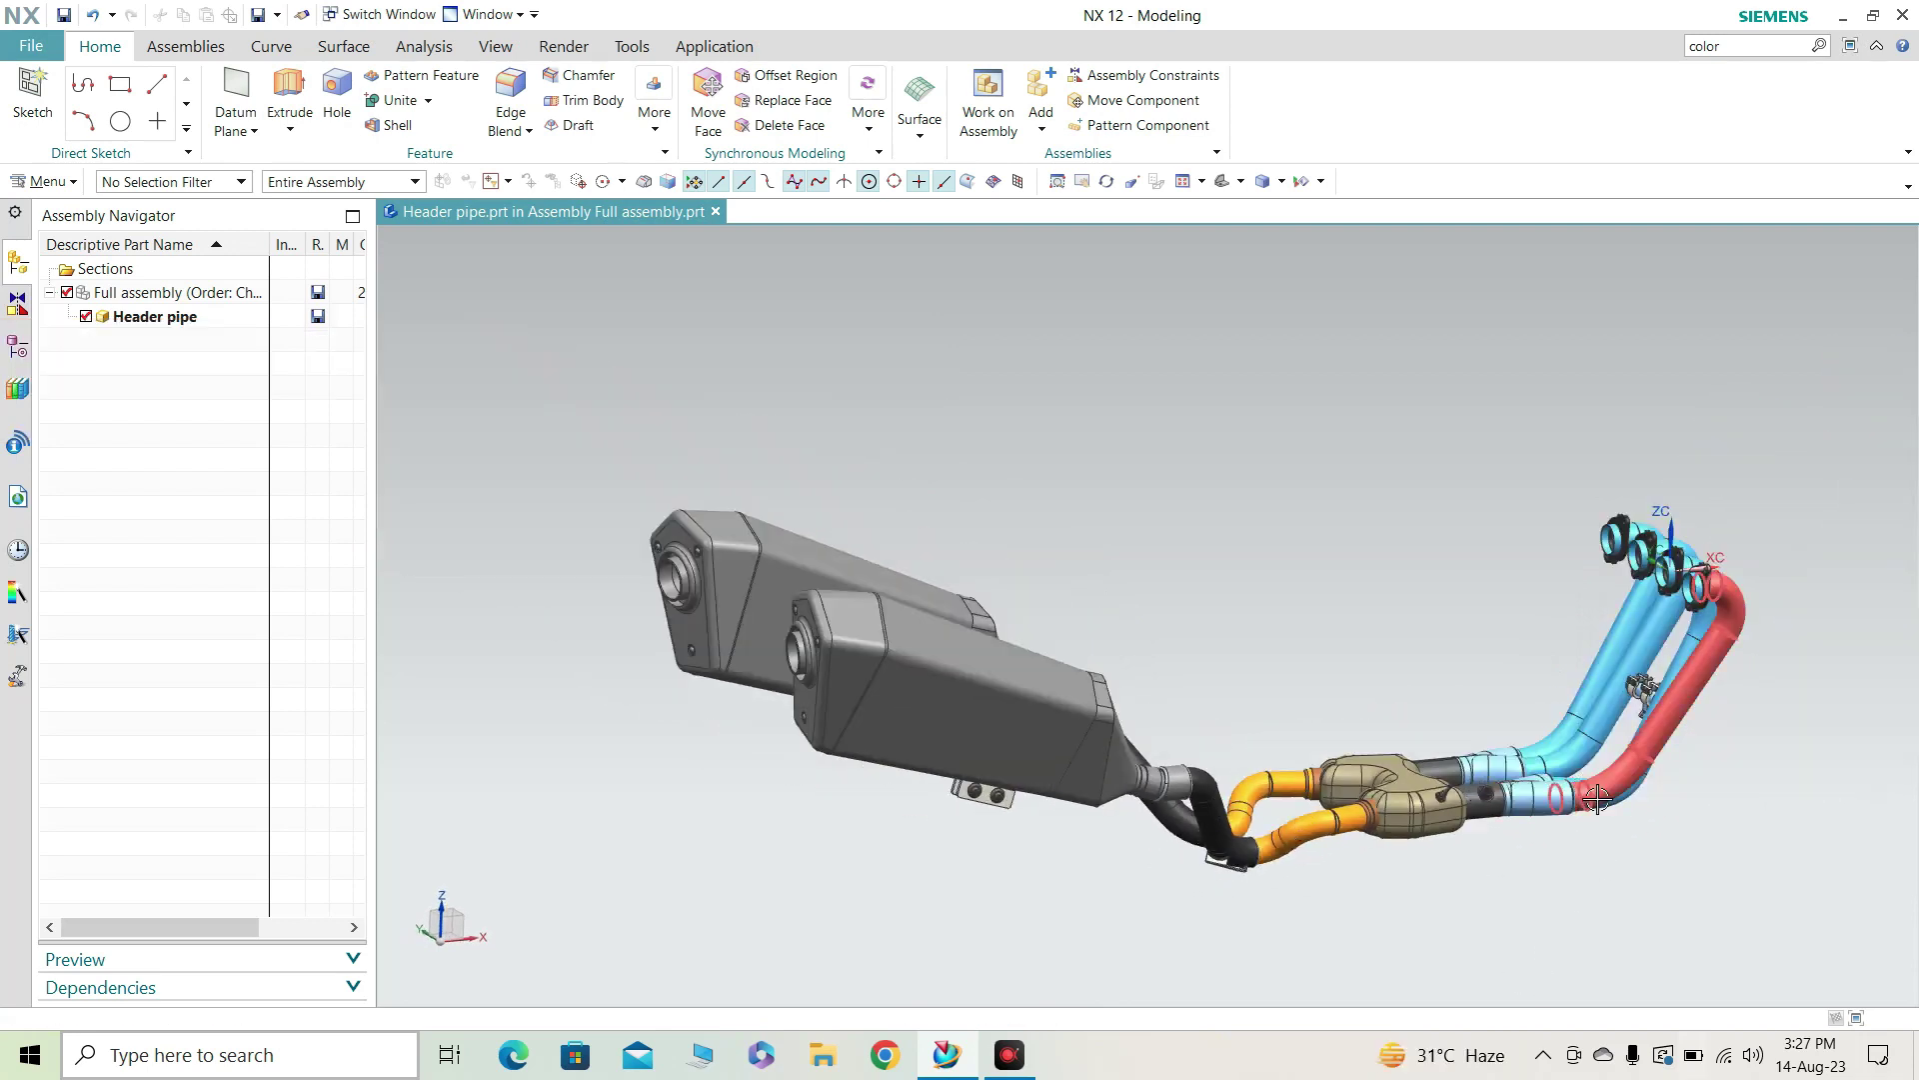
pyautogui.scroll(2, 1560, 800)
pyautogui.moveTo(1130, 848); pyautogui.dragTo(750, 748, button='middle')
pyautogui.scroll(2, 751, 748)
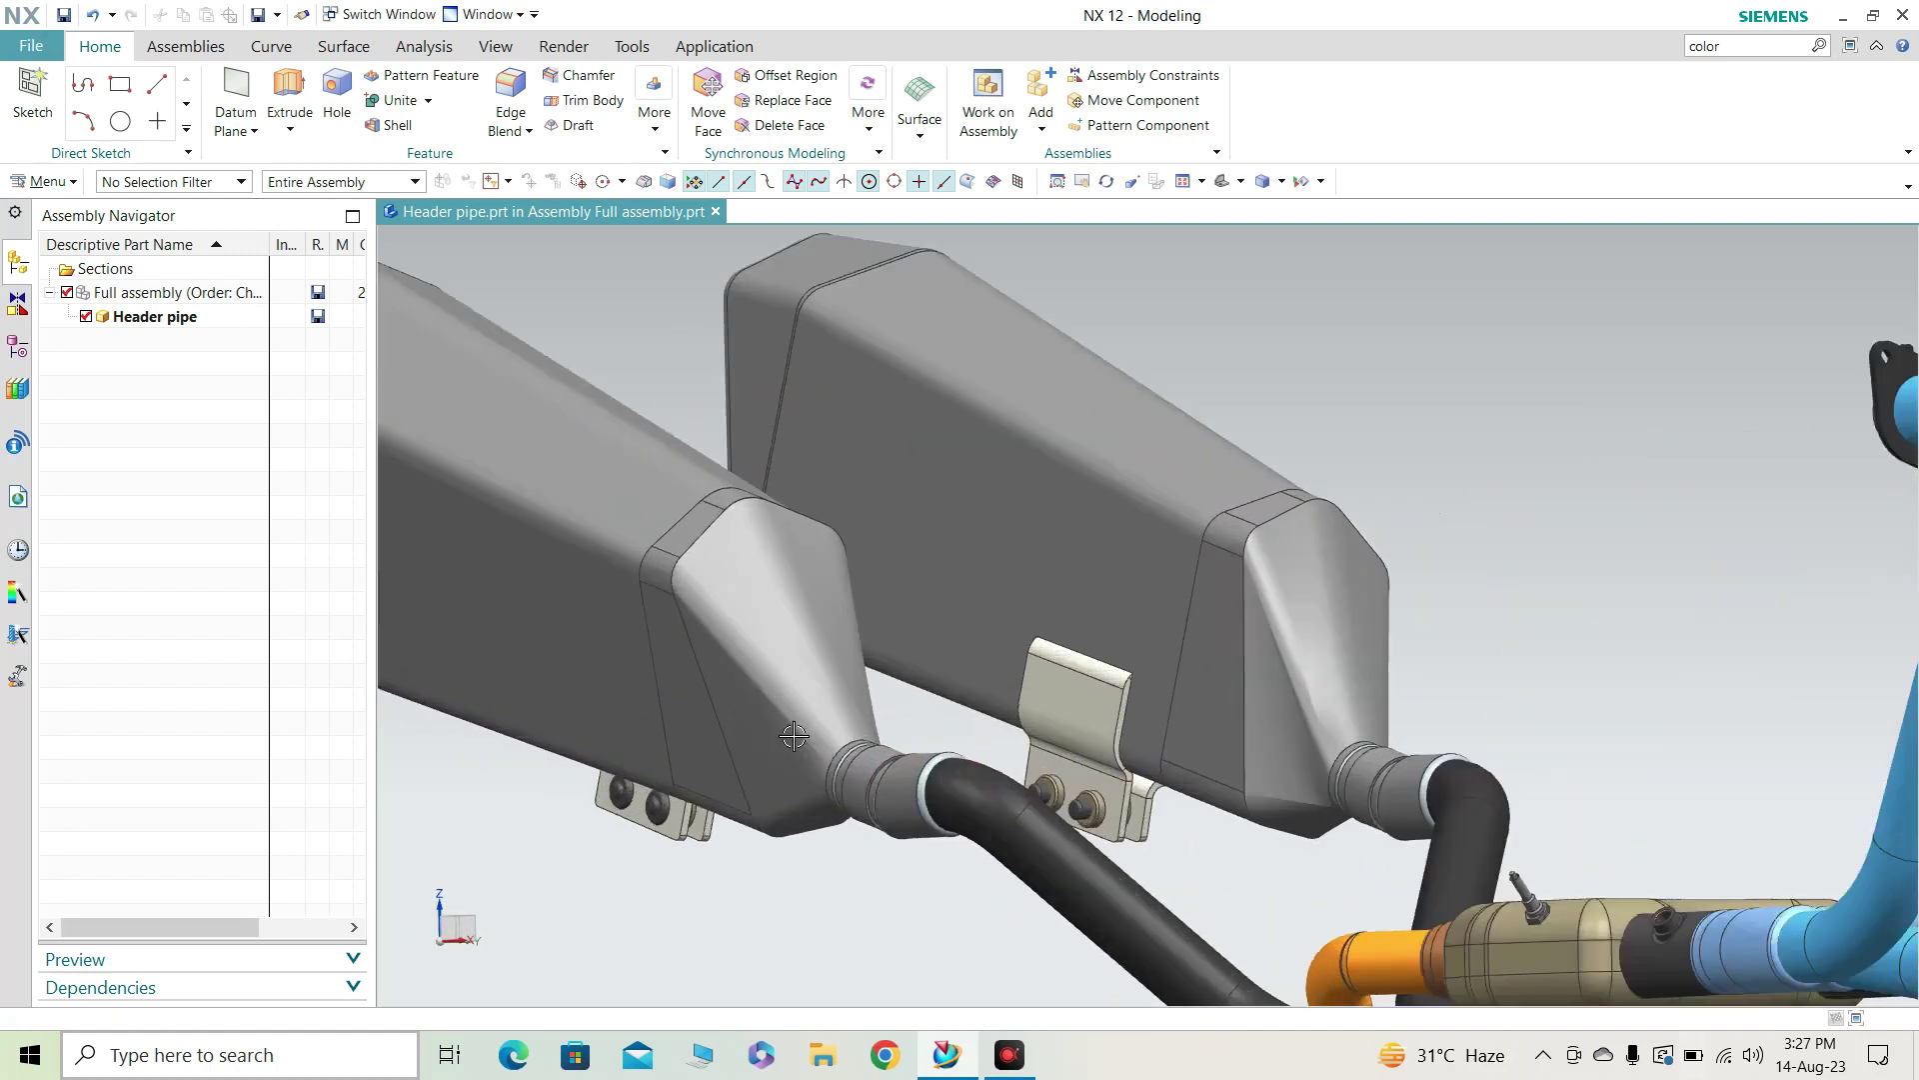
pyautogui.scroll(6, 908, 797)
pyautogui.scroll(-6, 932, 758)
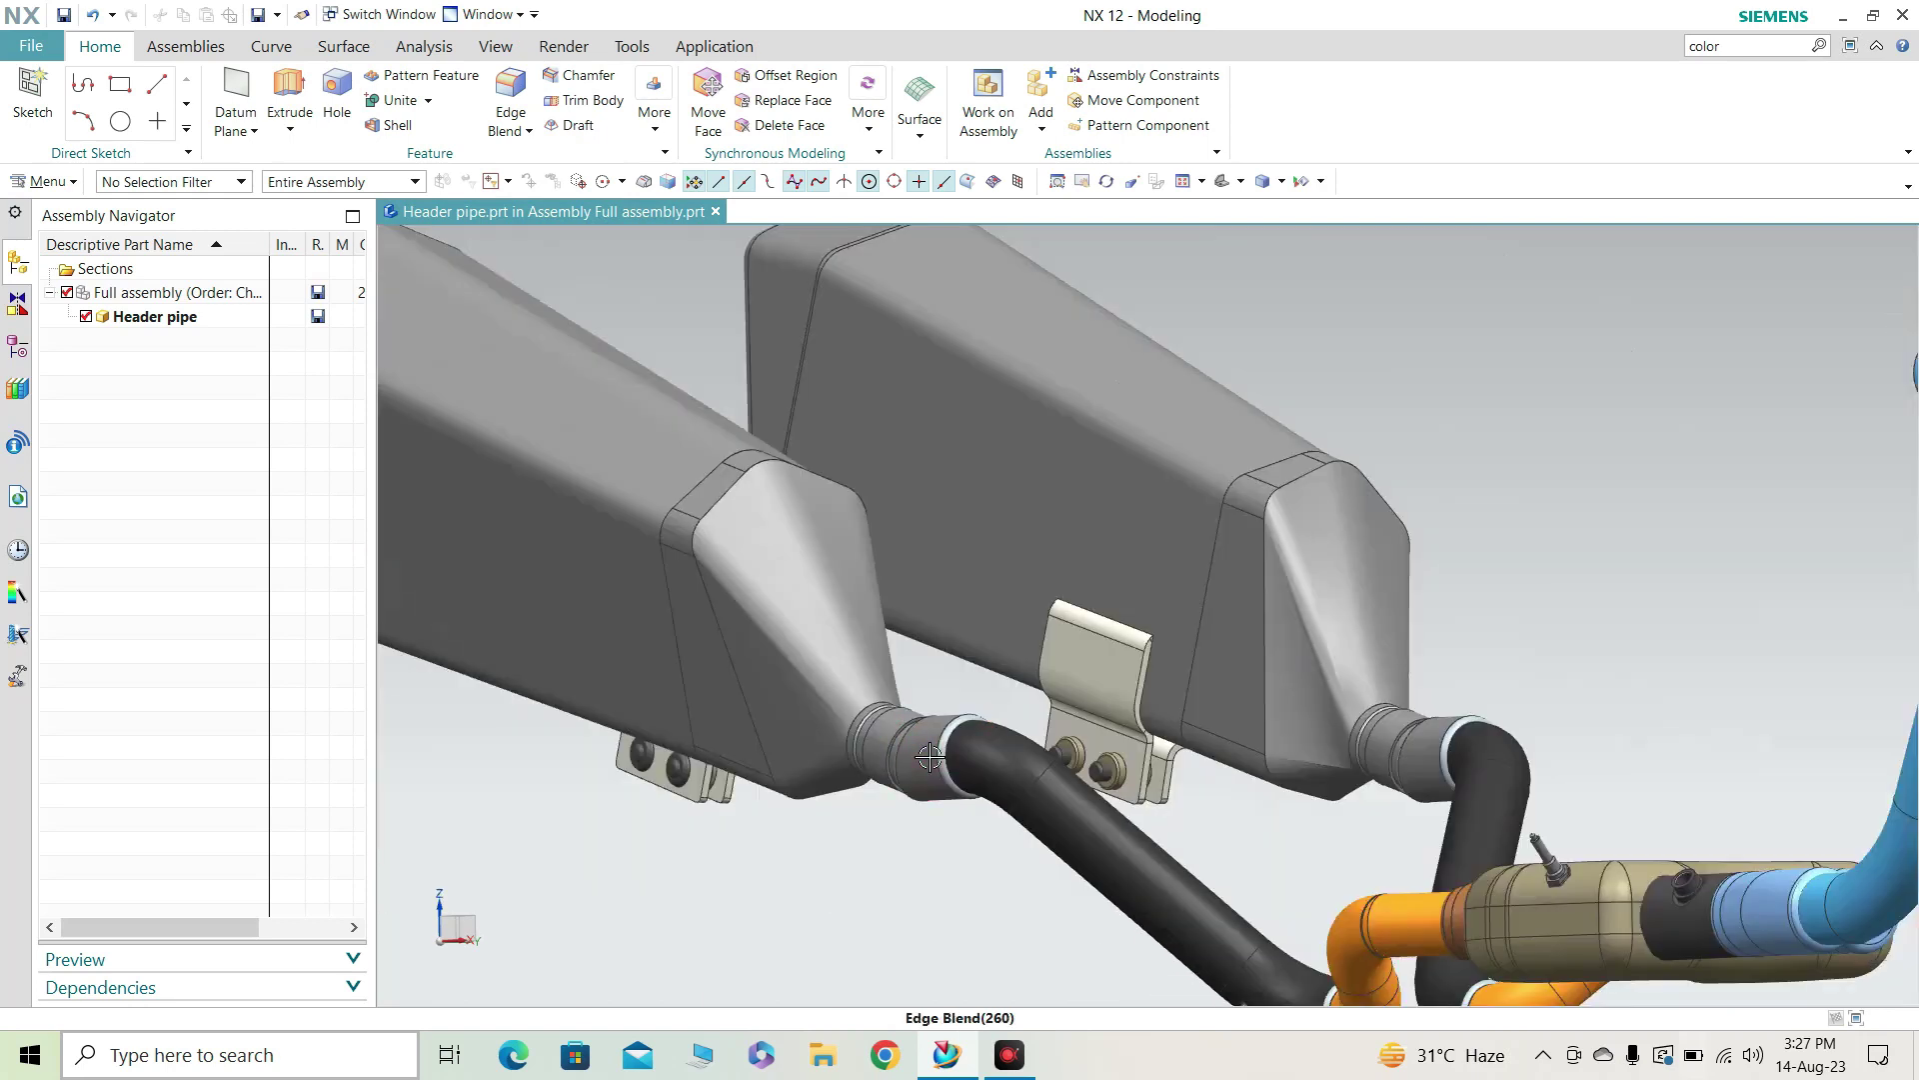
pyautogui.moveTo(930, 757)
pyautogui.mouseDown(button='middle')
pyautogui.moveTo(999, 759)
pyautogui.moveTo(911, 687)
pyautogui.moveTo(909, 760)
pyautogui.mouseUp(button='middle')
pyautogui.scroll(-3, 998, 758)
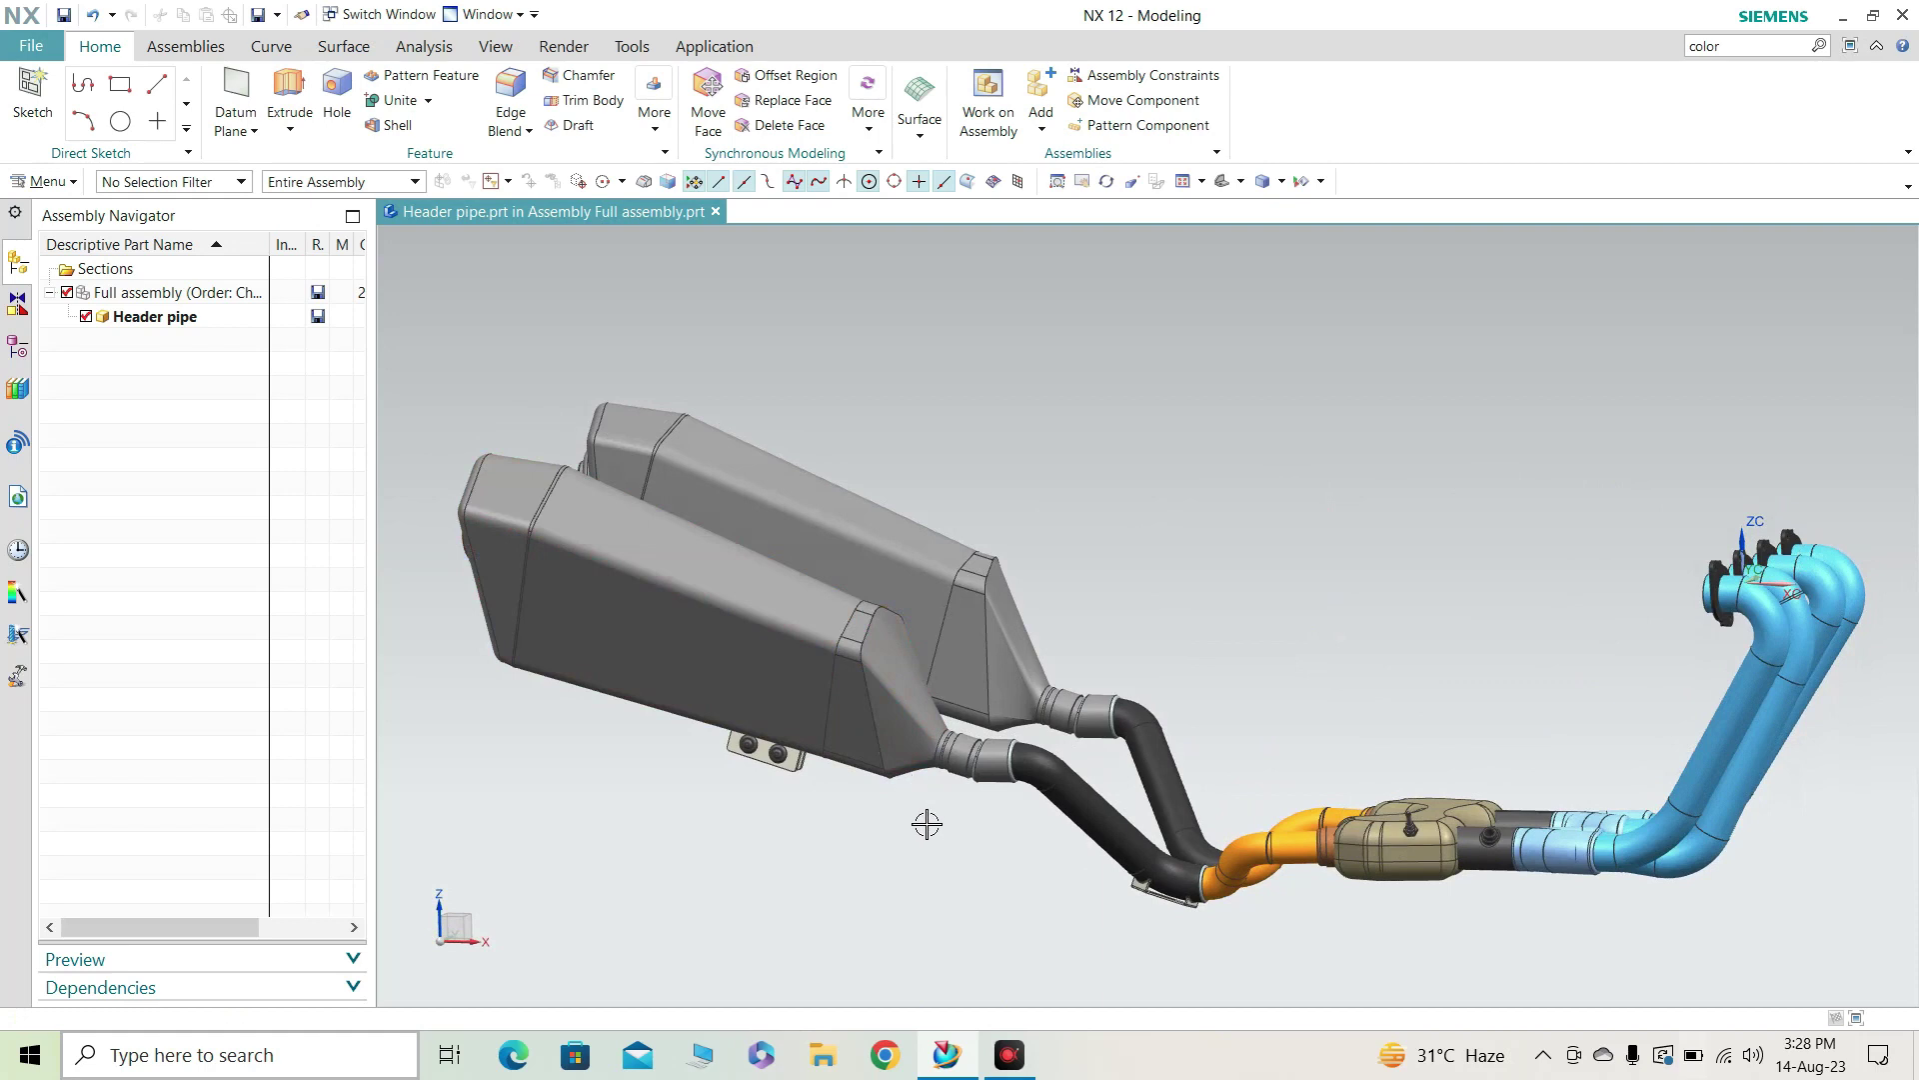
pyautogui.moveTo(861, 701)
pyautogui.mouseDown(button='middle')
pyautogui.moveTo(874, 688)
pyautogui.moveTo(879, 723)
pyautogui.mouseUp(button='middle')
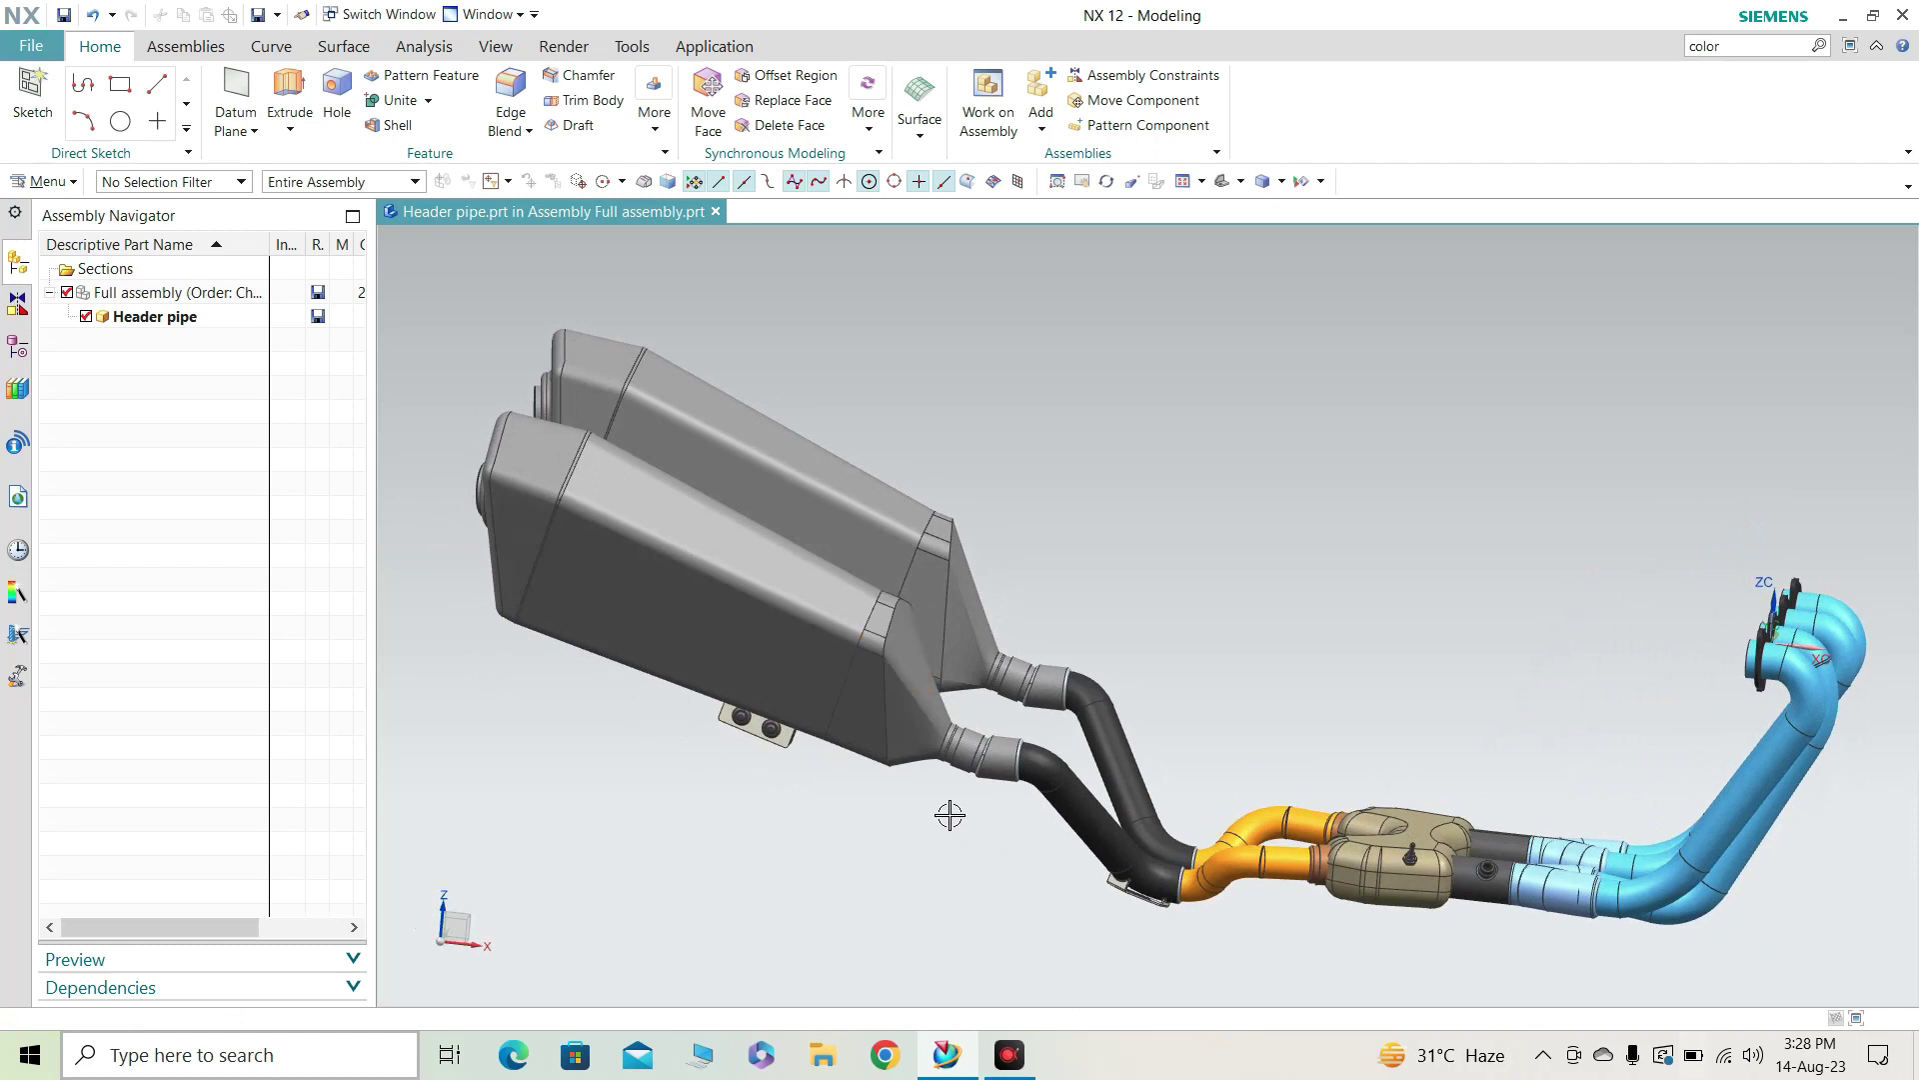
# Inspect the joints between the mufflers and the black link pipes, and review the muffler outlets and overall layout.
pyautogui.scroll(3, 945, 790)
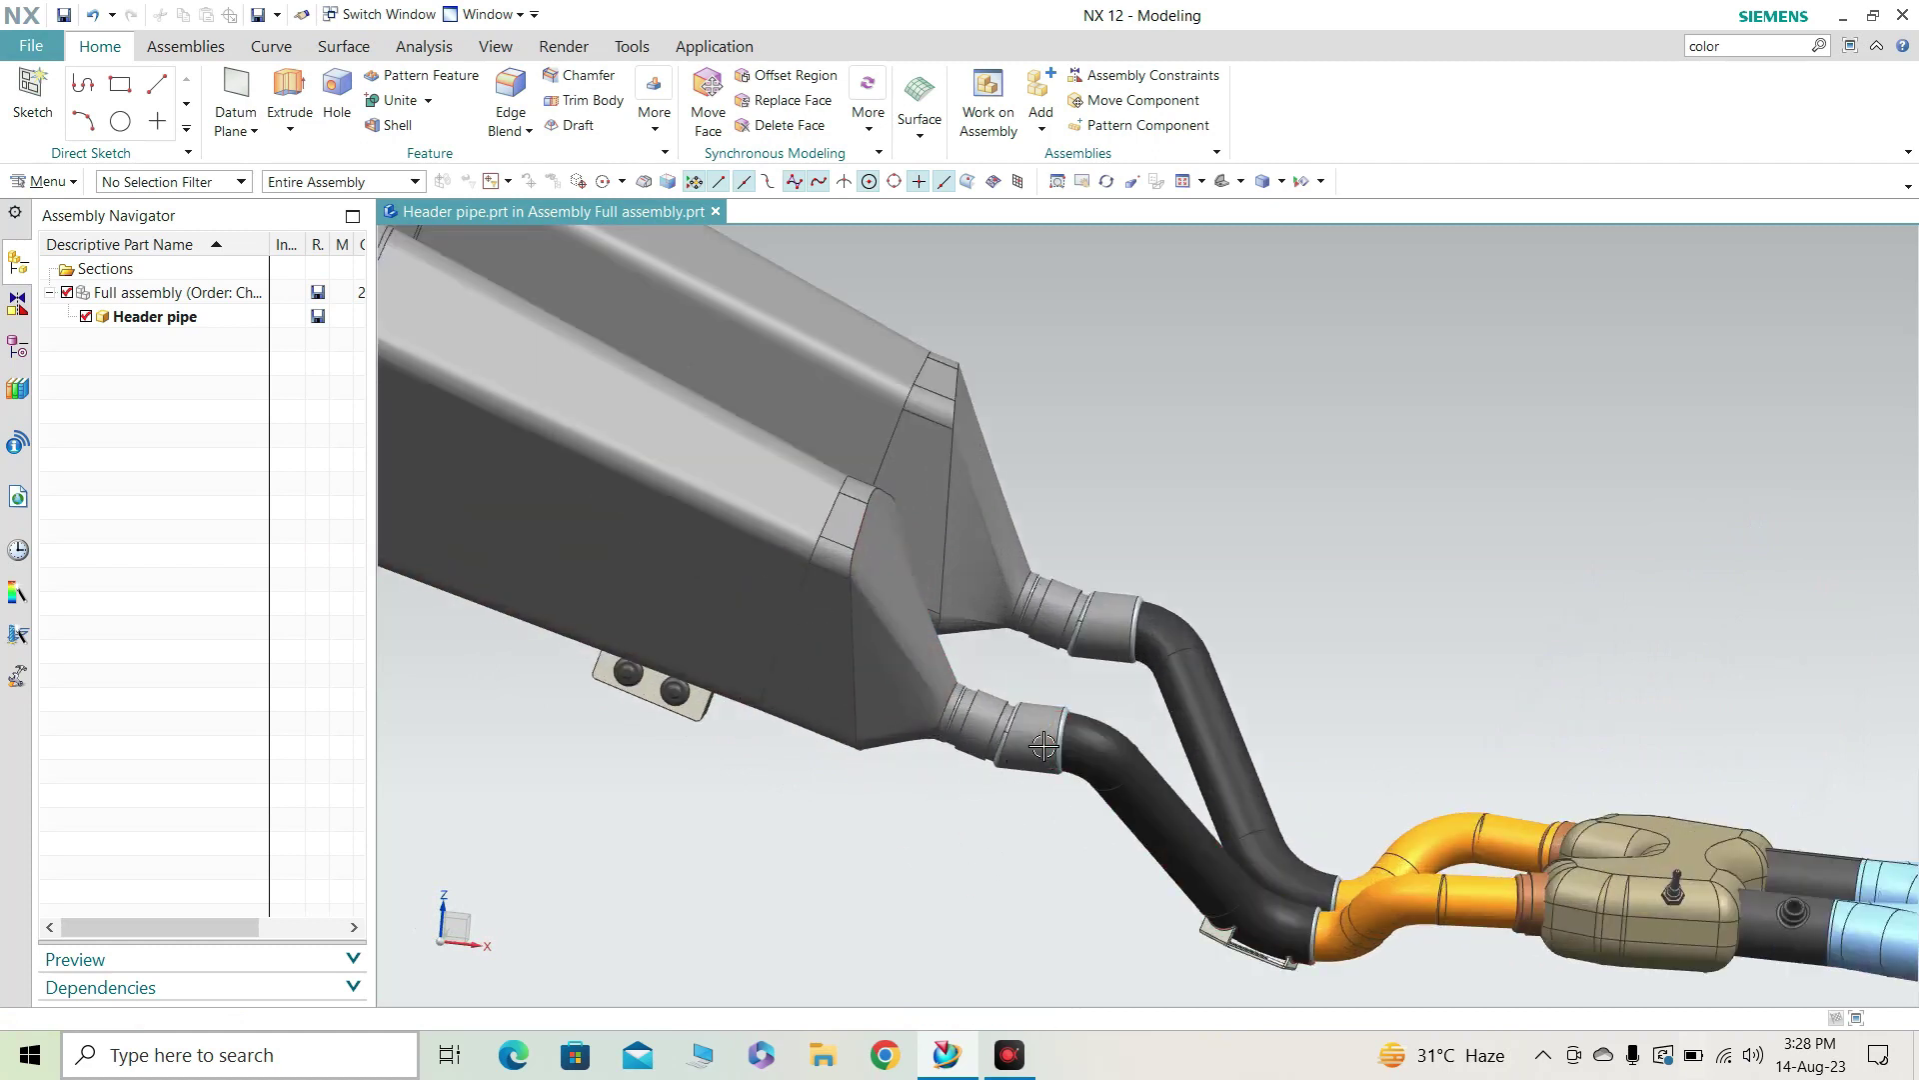
pyautogui.scroll(3, 1044, 746)
pyautogui.scroll(-2, 1044, 717)
pyautogui.moveTo(1042, 717); pyautogui.dragTo(1100, 763, button='middle')
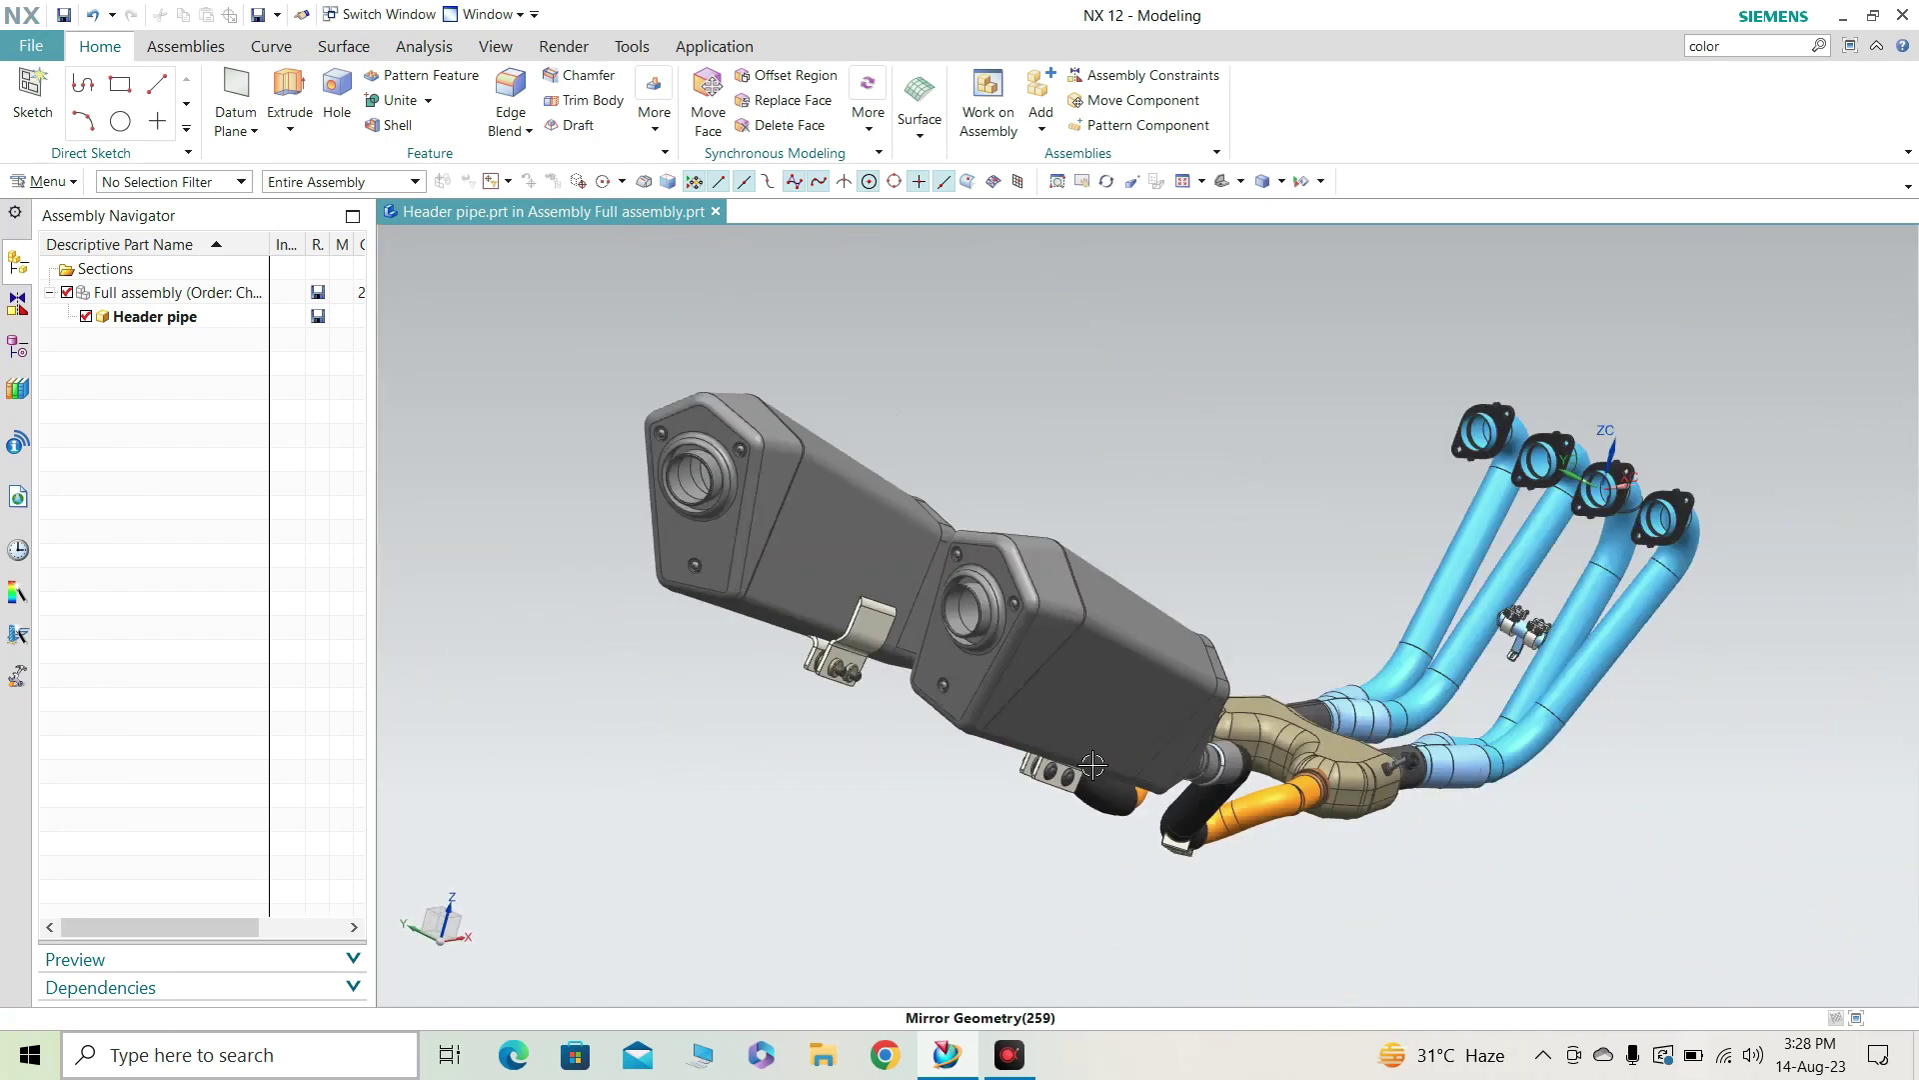
pyautogui.scroll(1, 1076, 724)
pyautogui.moveTo(1121, 682); pyautogui.dragTo(1594, 873, button='middle')
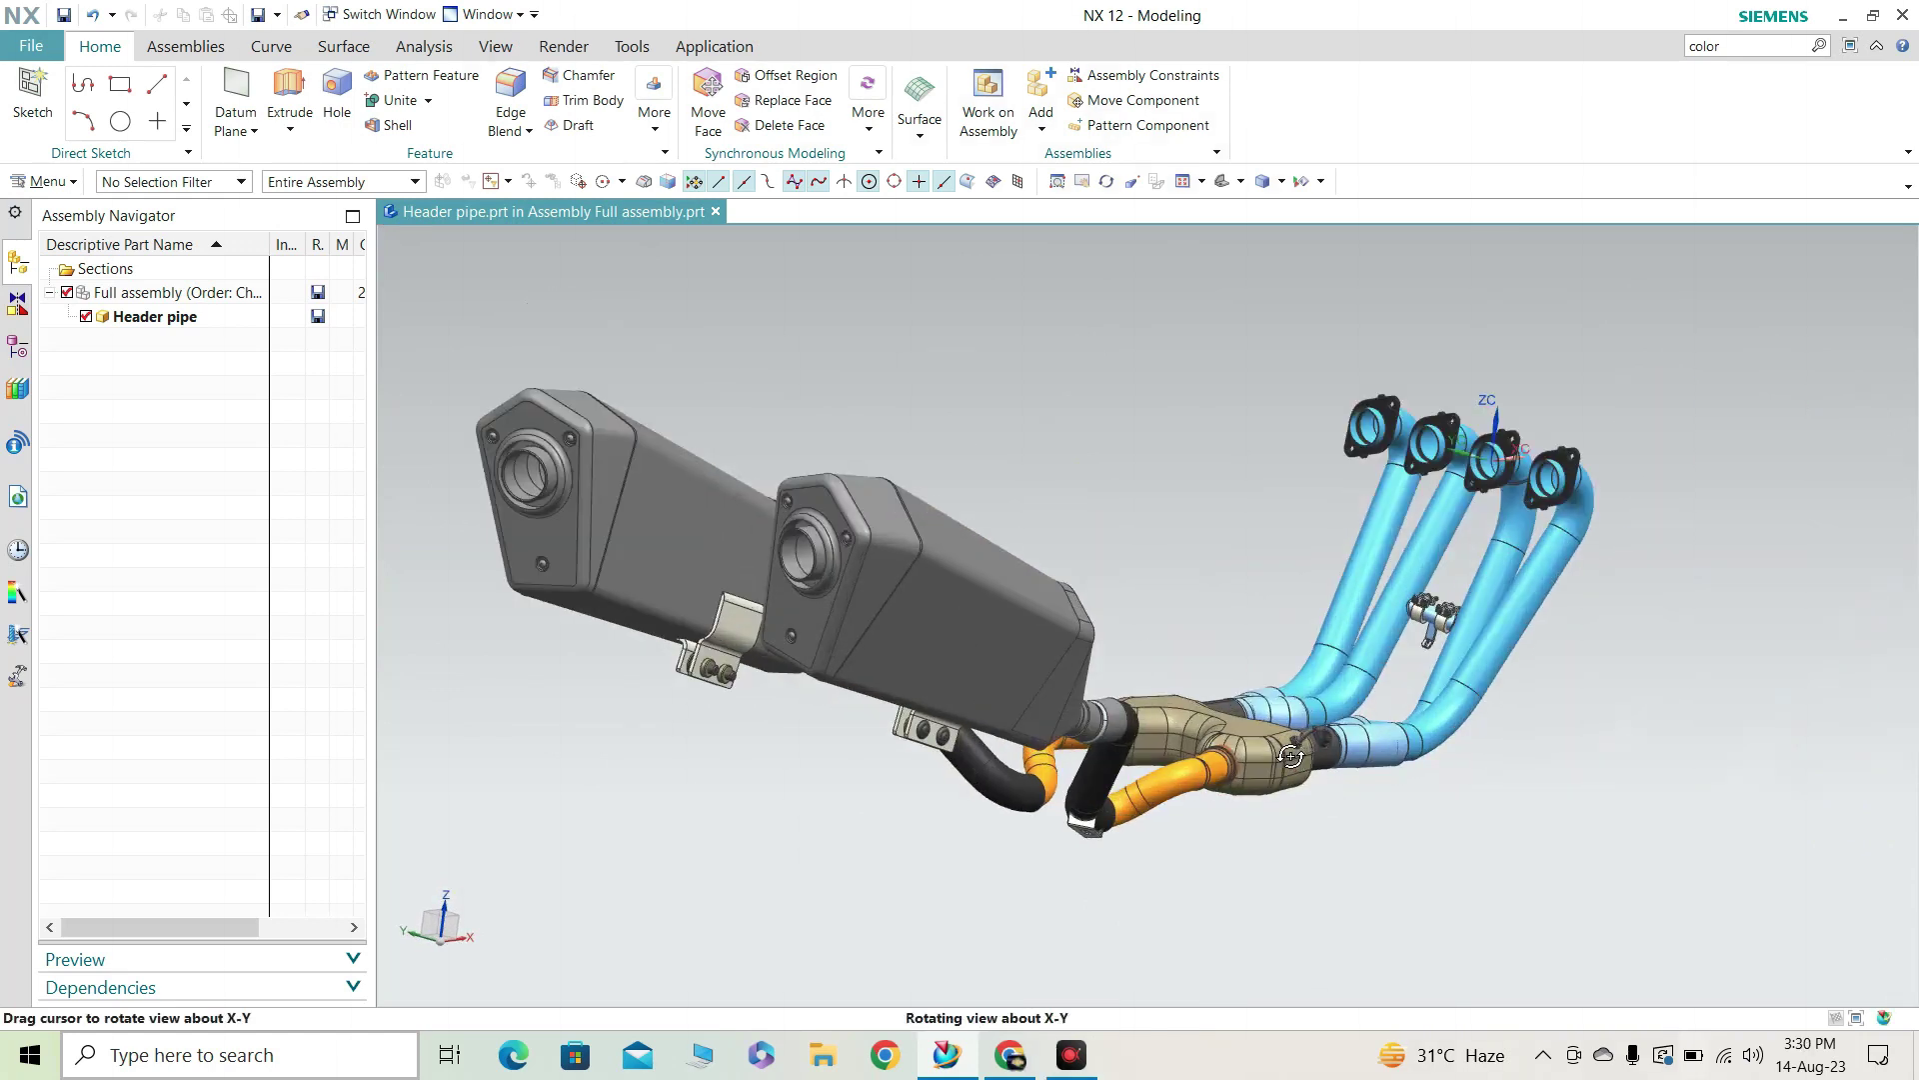
pyautogui.moveTo(1291, 757); pyautogui.dragTo(1269, 770, button='middle')
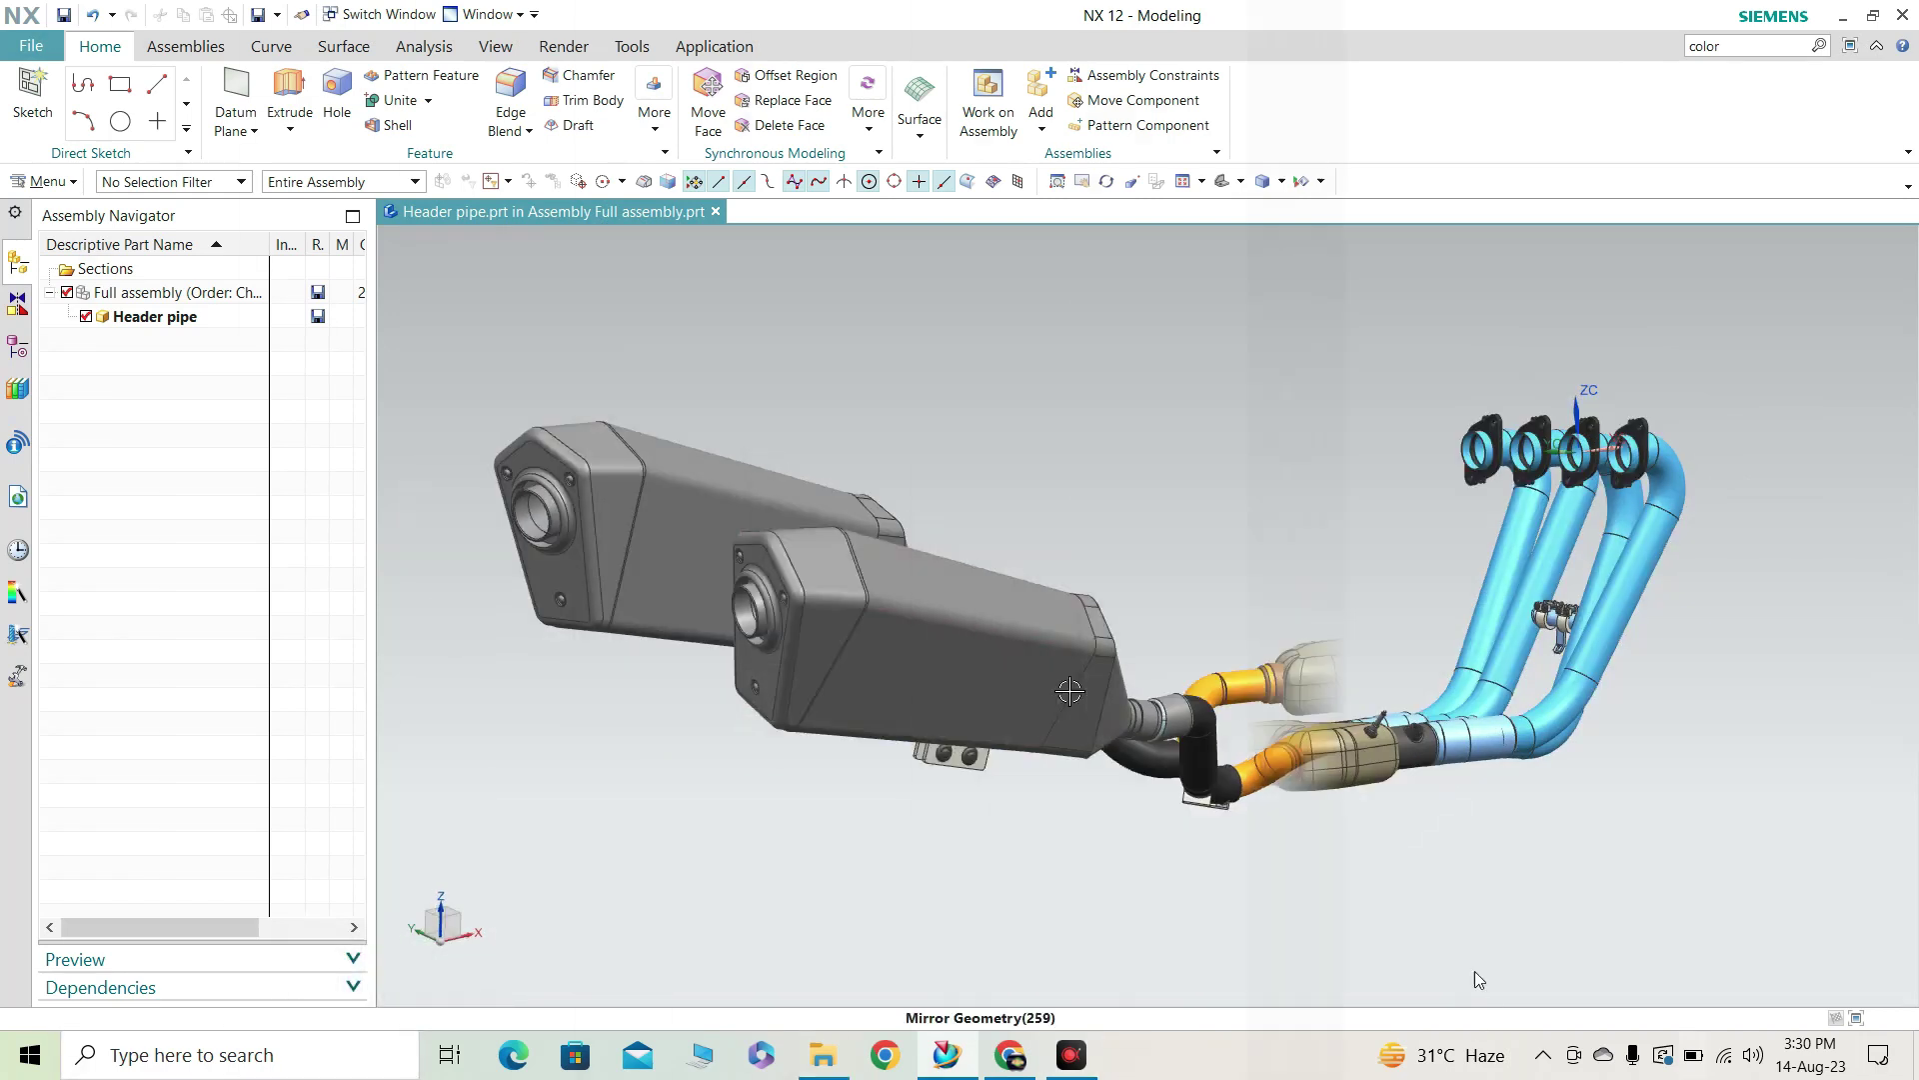
pyautogui.moveTo(1089, 660); pyautogui.dragTo(1110, 700, button='middle')
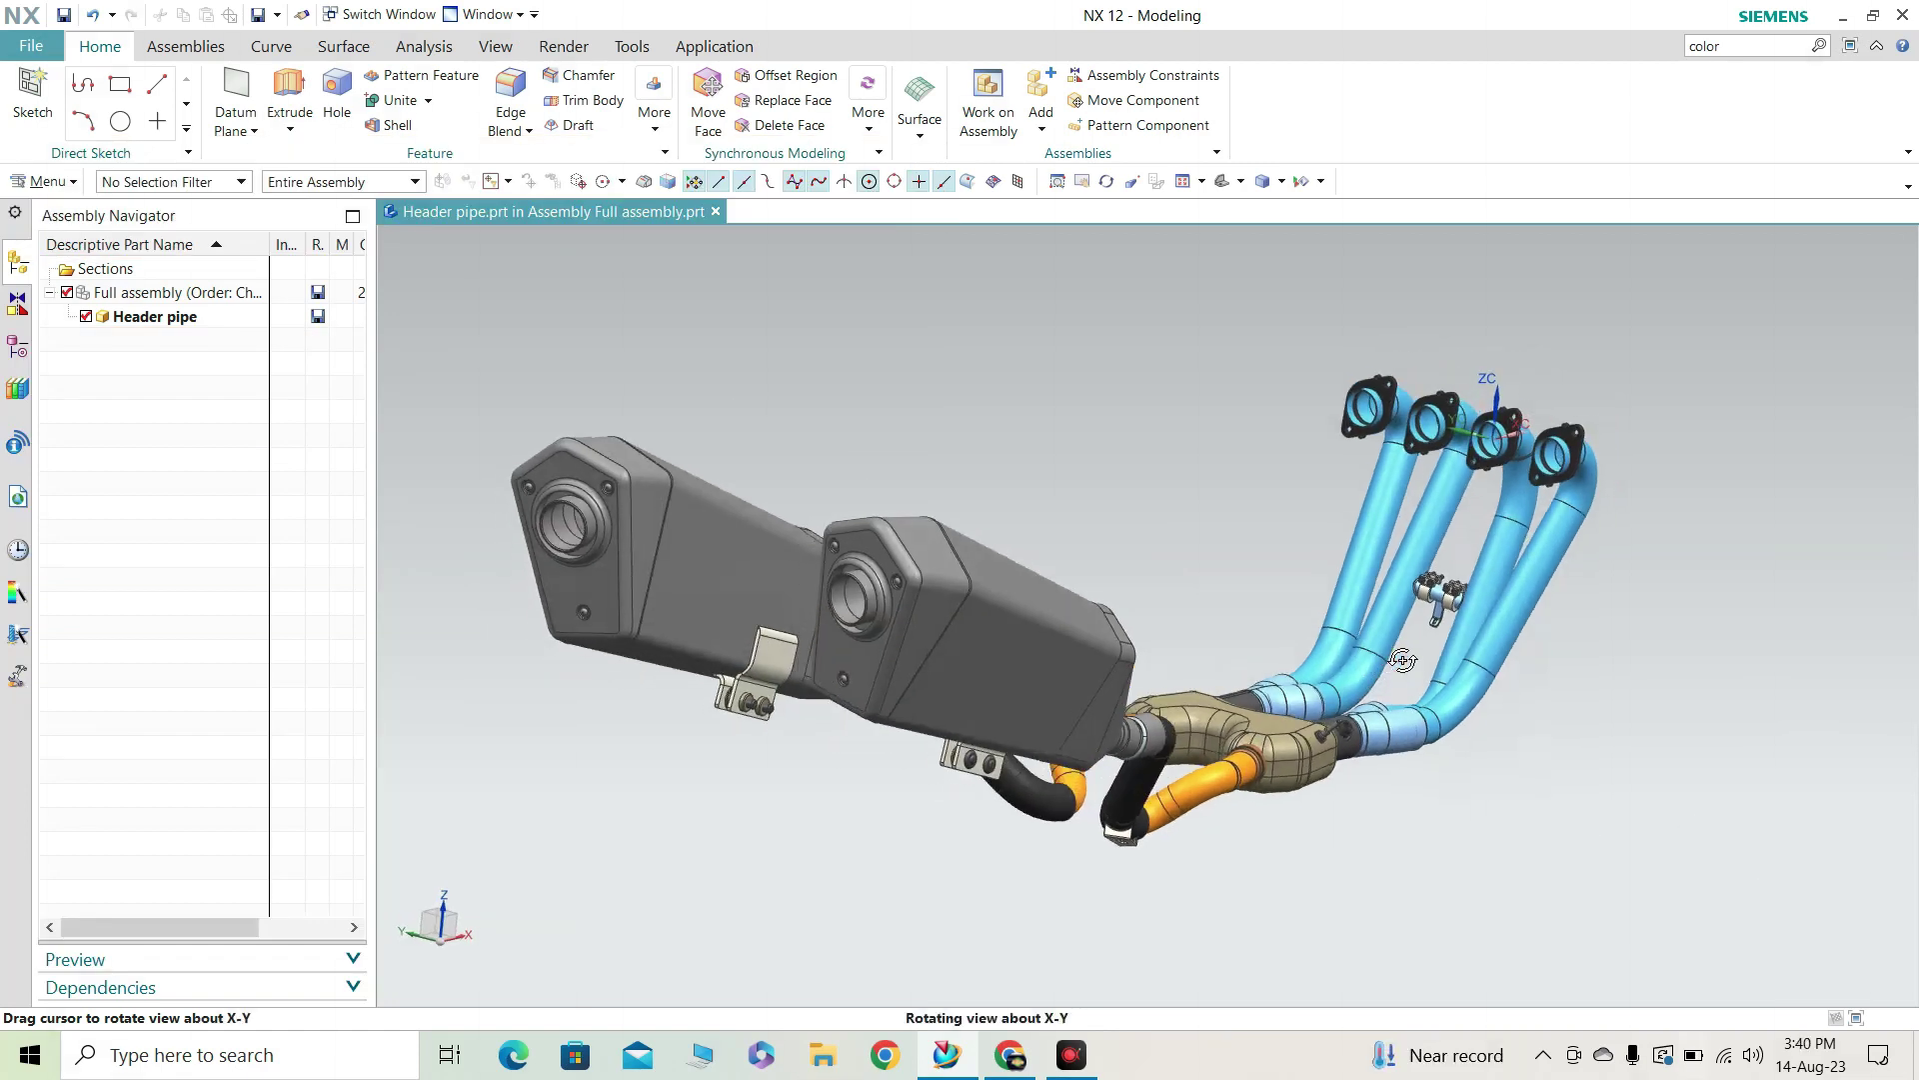
pyautogui.moveTo(1402, 661); pyautogui.dragTo(1401, 656, button='middle')
# Inspect the four black header flanges up close, including their bolt holes and the pipe inlets.
pyautogui.scroll(1, 1541, 401)
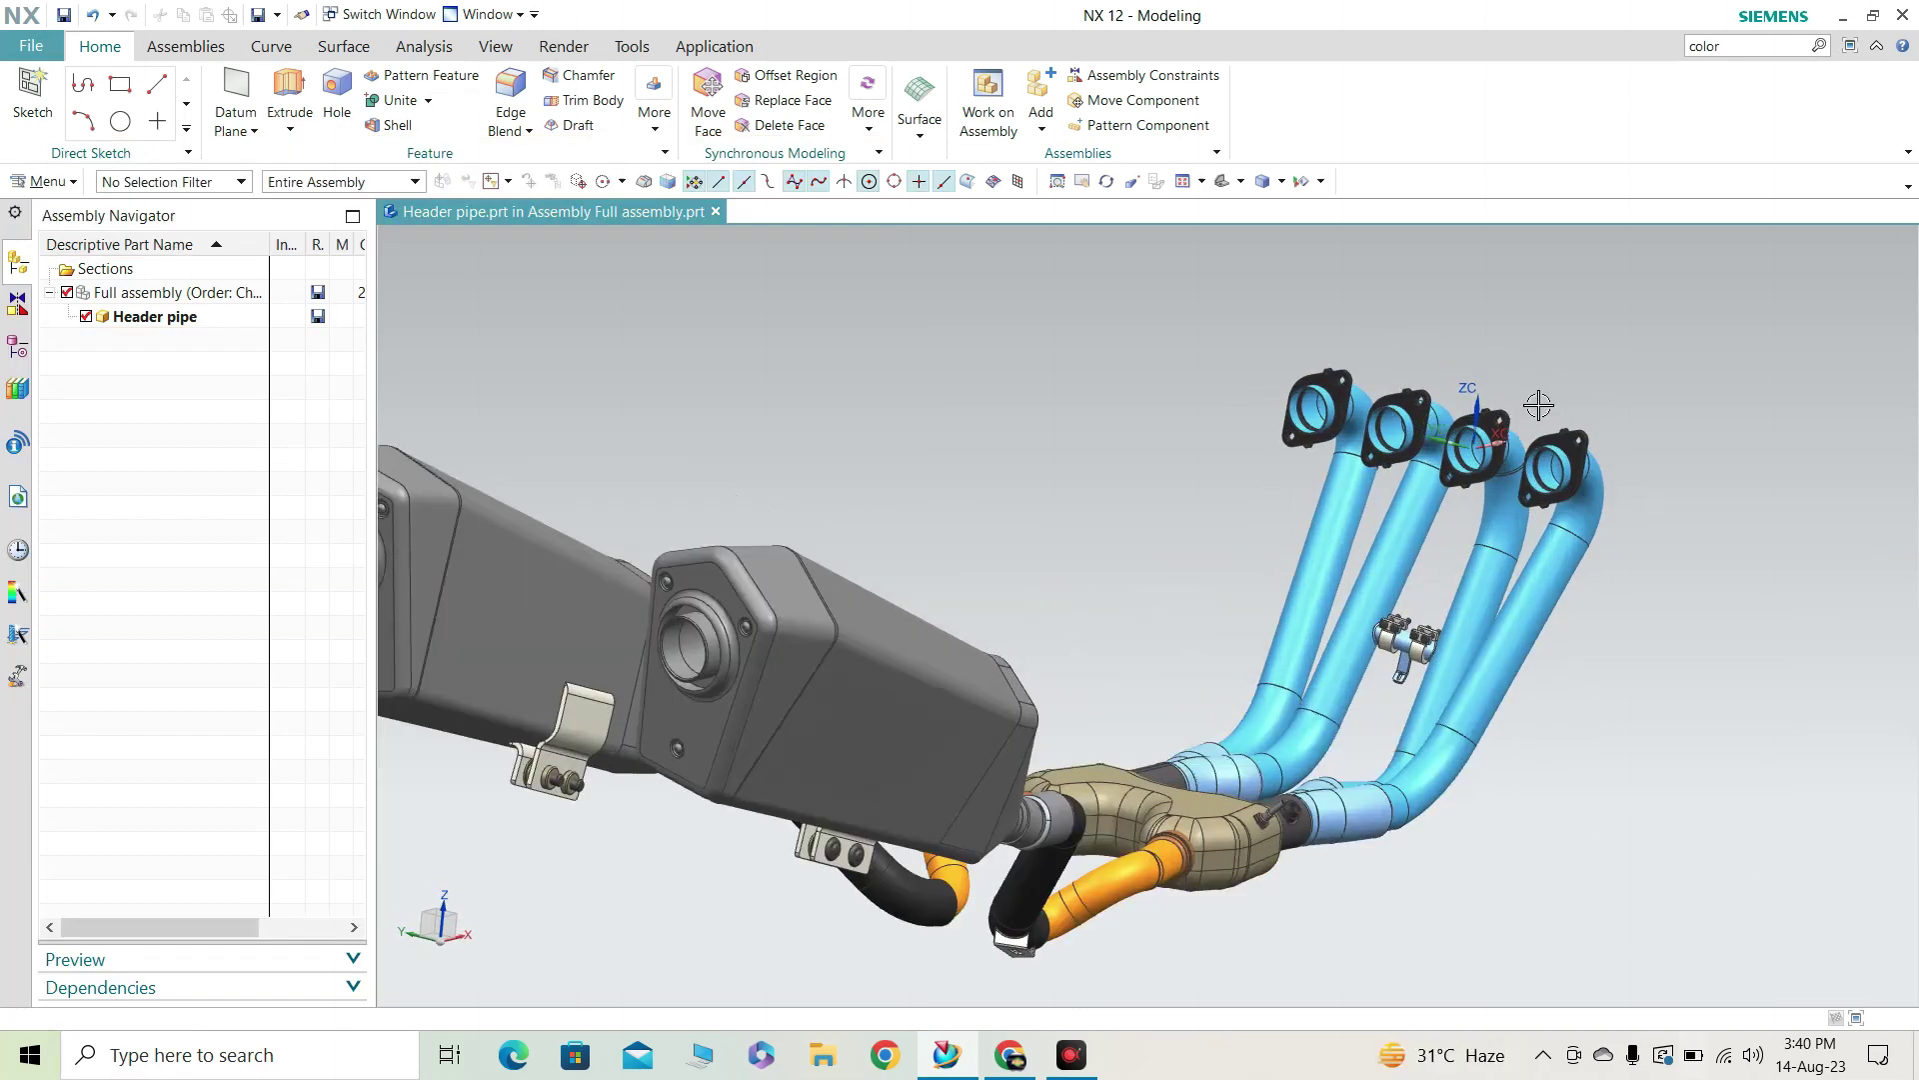
pyautogui.scroll(3, 1546, 468)
pyautogui.scroll(-2, 1596, 331)
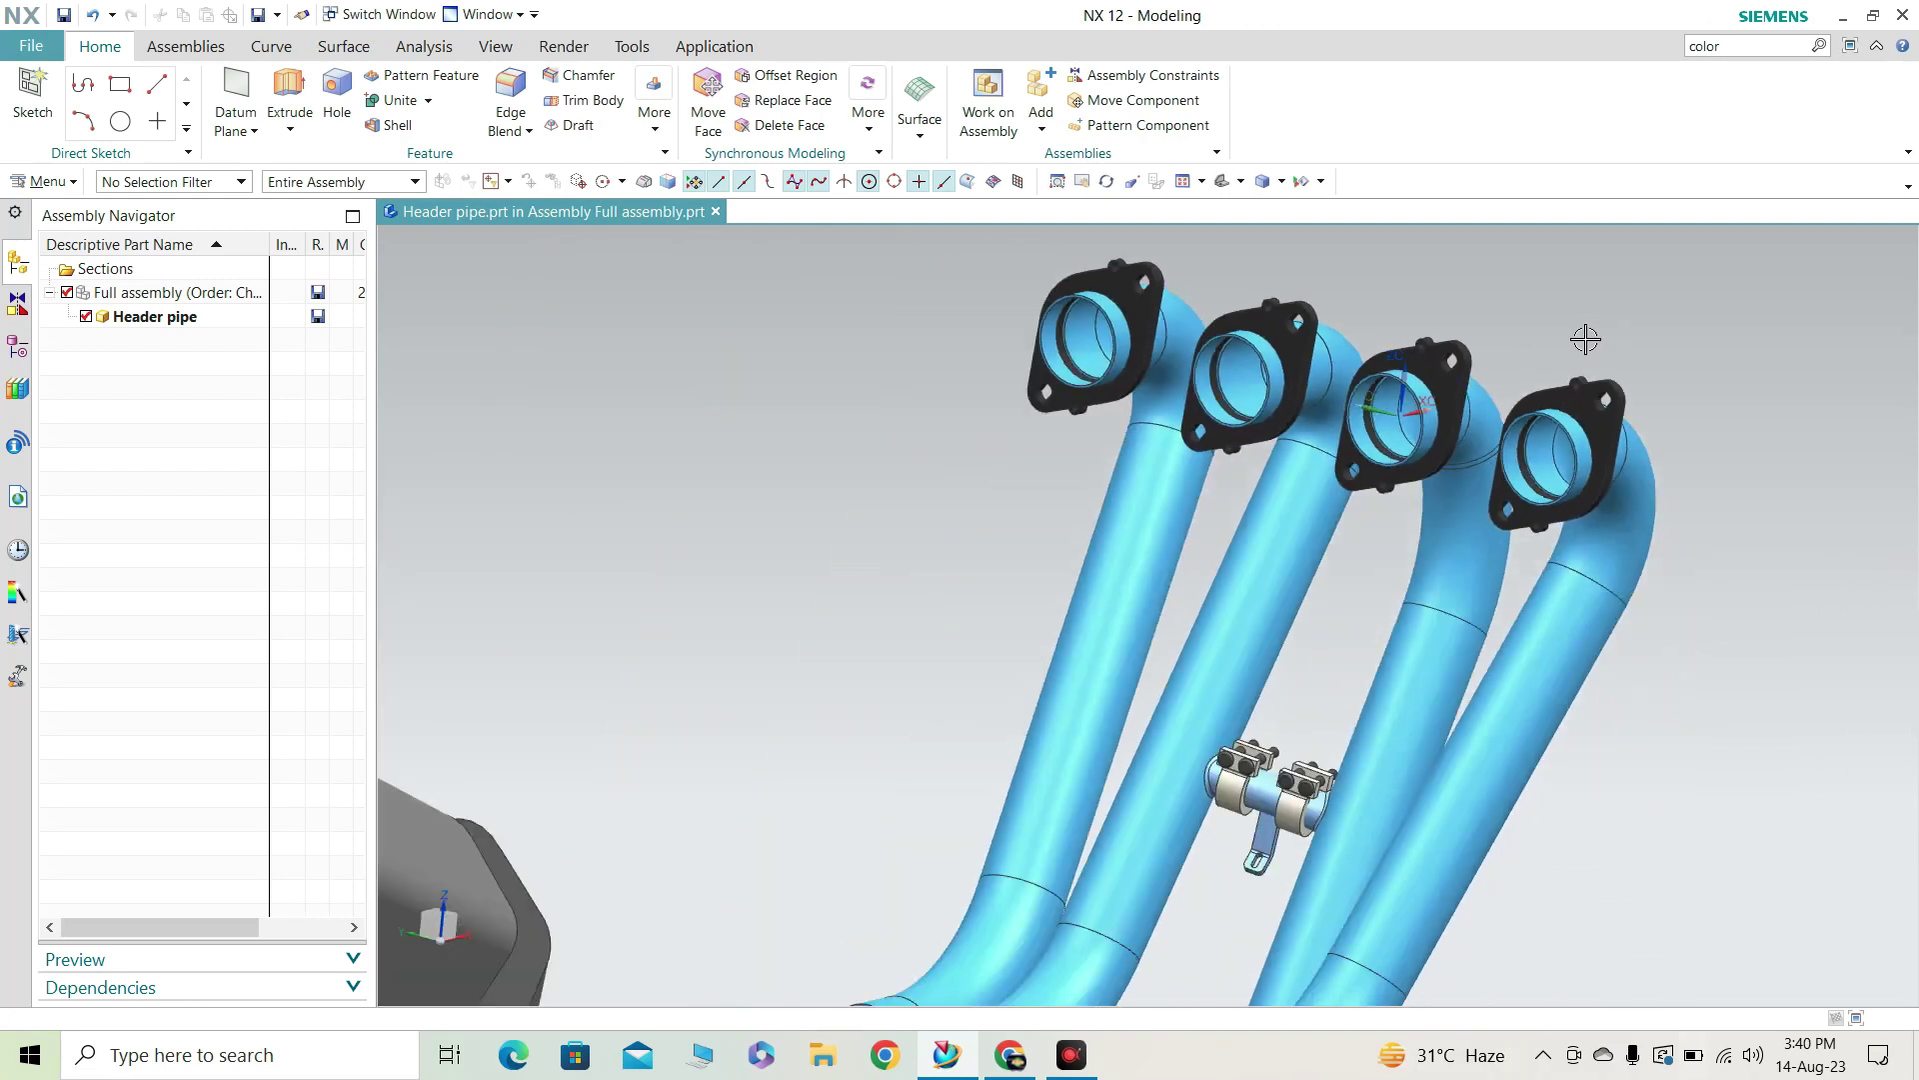
pyautogui.scroll(2, 1358, 446)
pyautogui.scroll(1, 1358, 446)
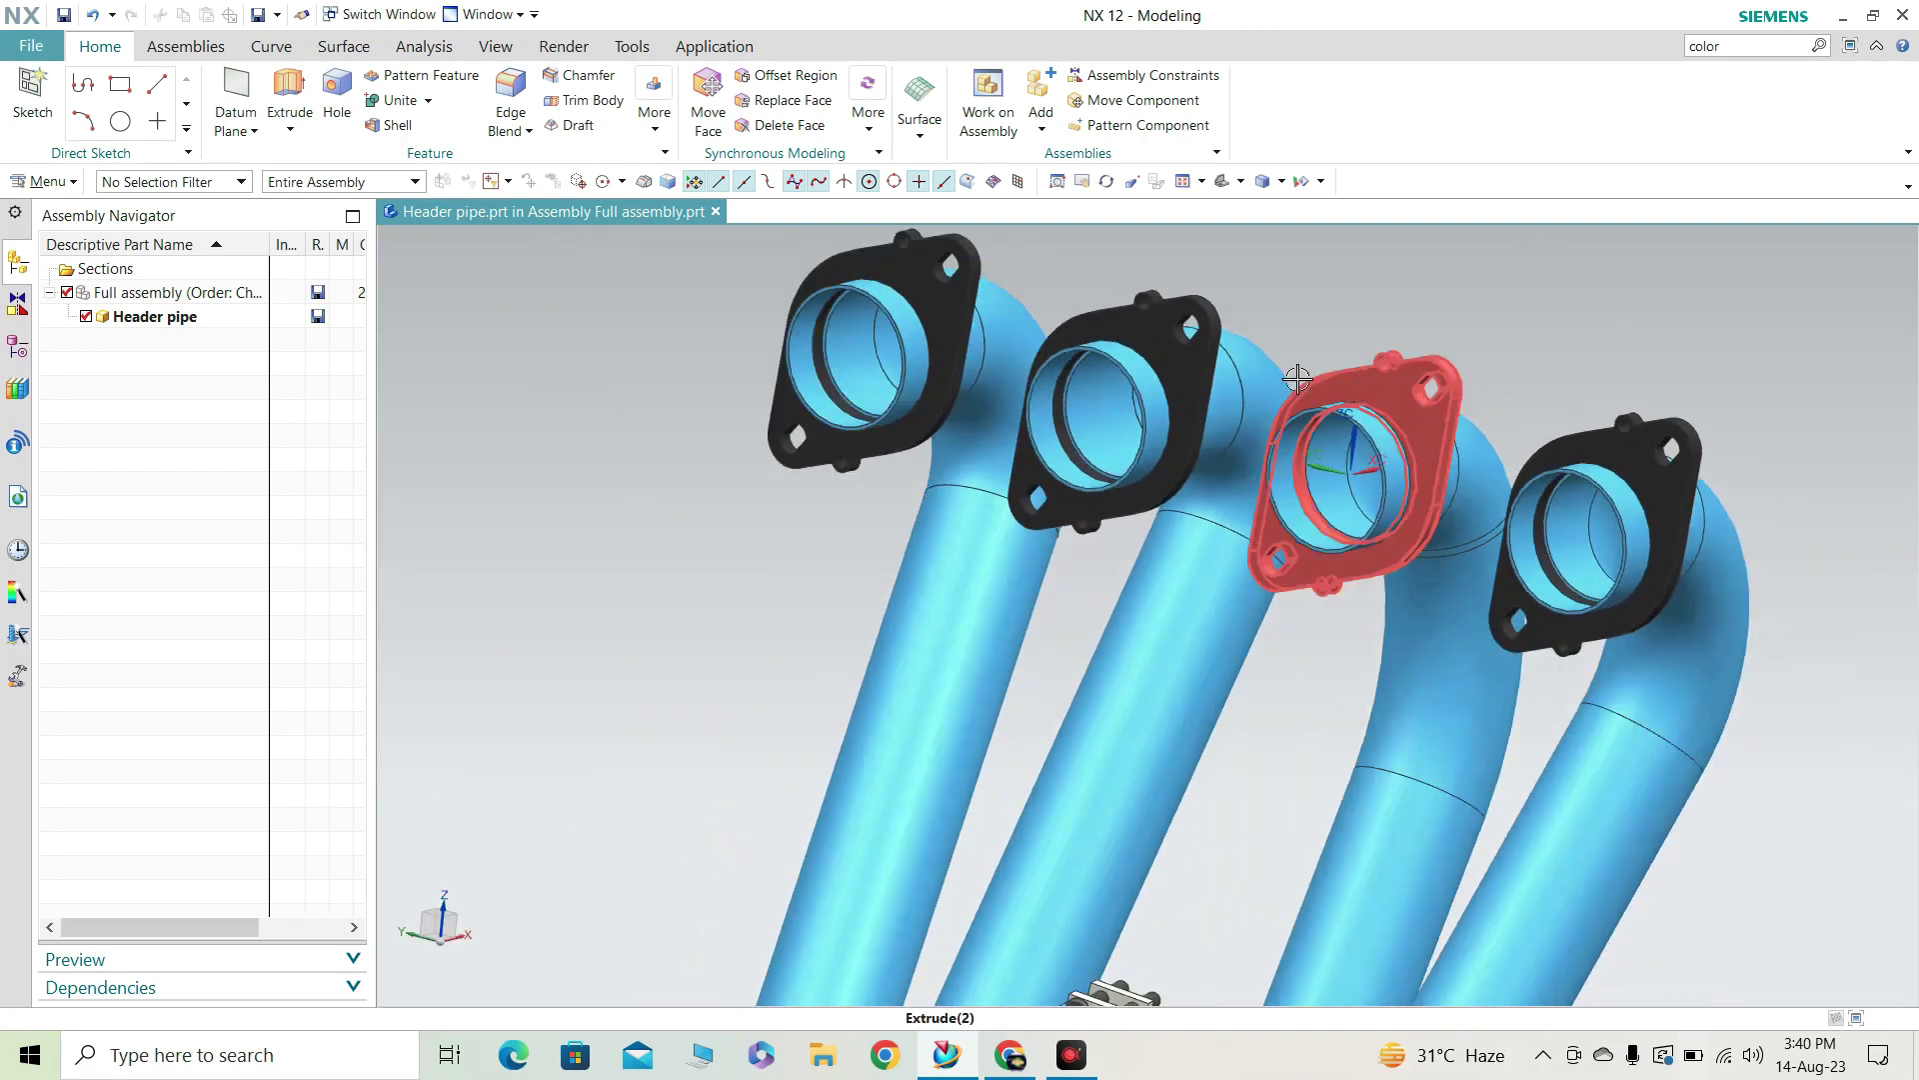
pyautogui.moveTo(1329, 432); pyautogui.dragTo(1598, 390, button='middle')
pyautogui.scroll(3, 1599, 390)
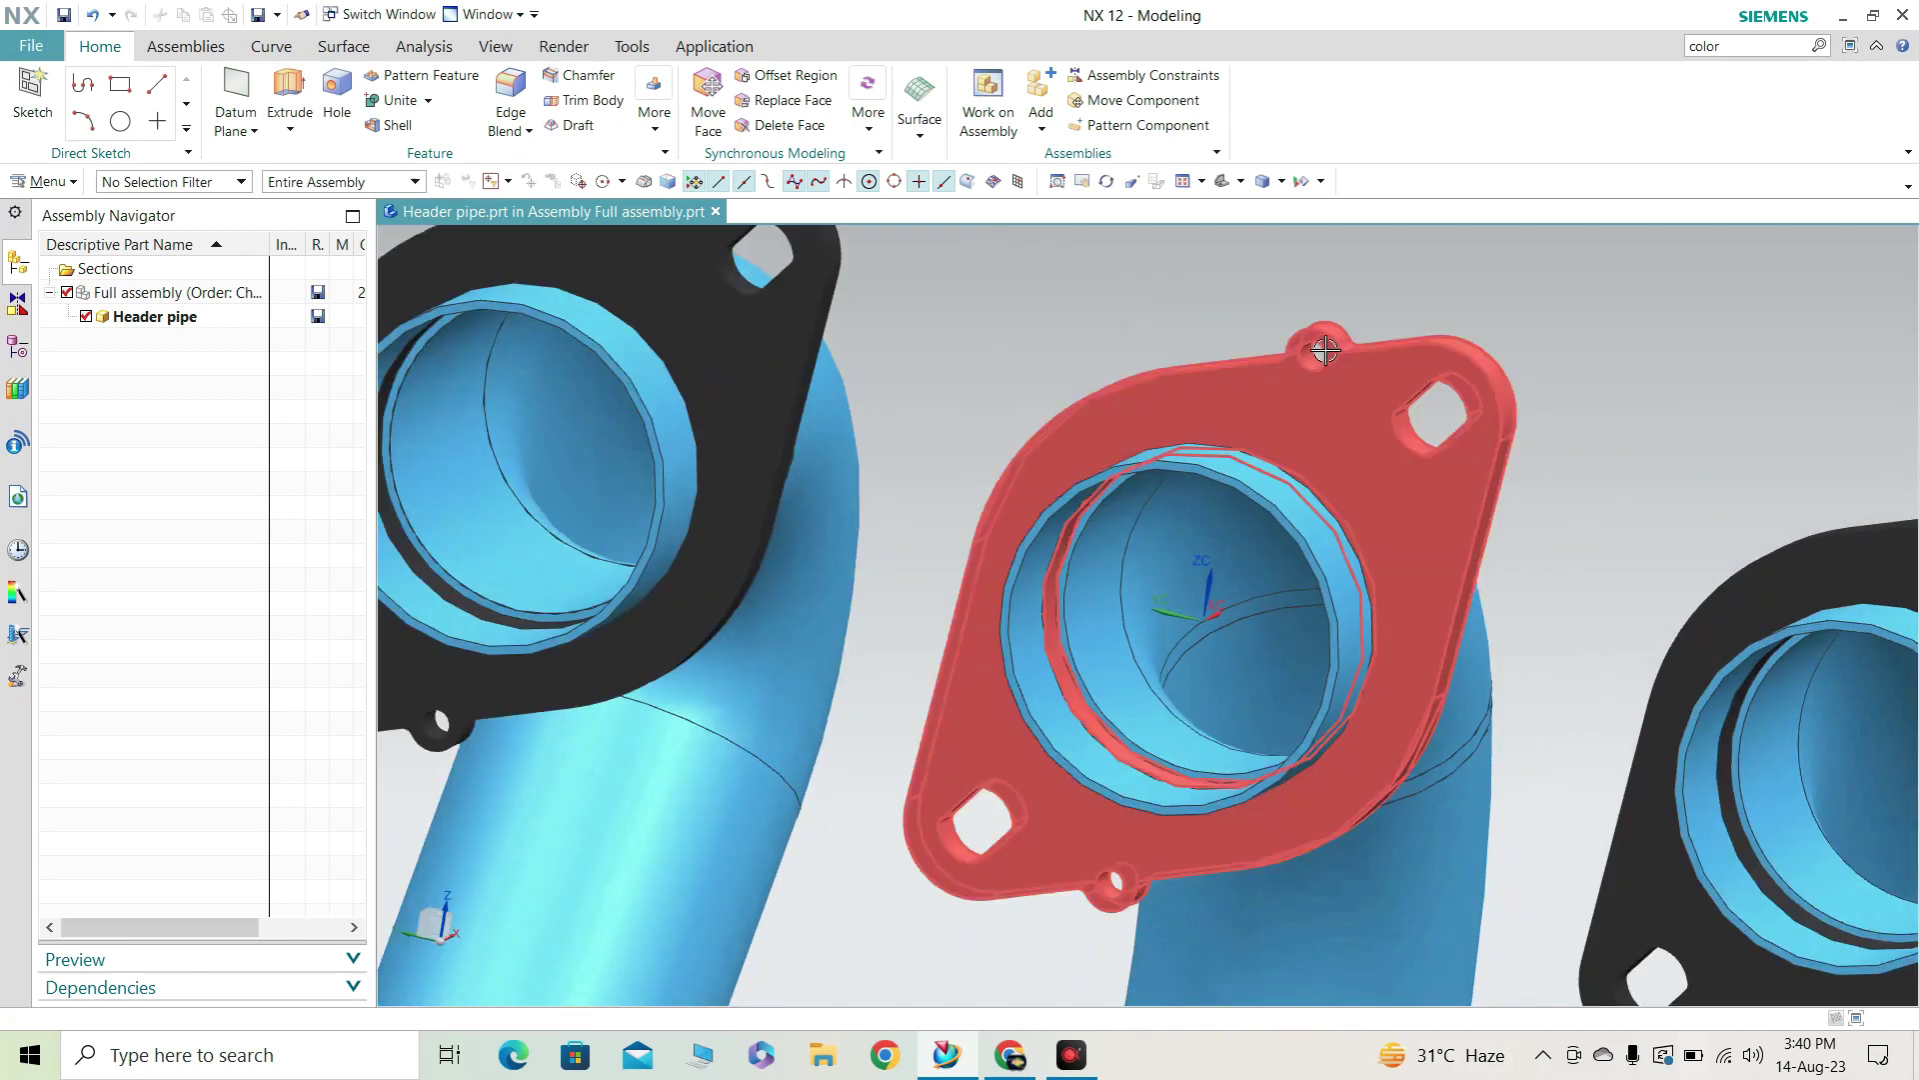
pyautogui.scroll(-2, 1310, 362)
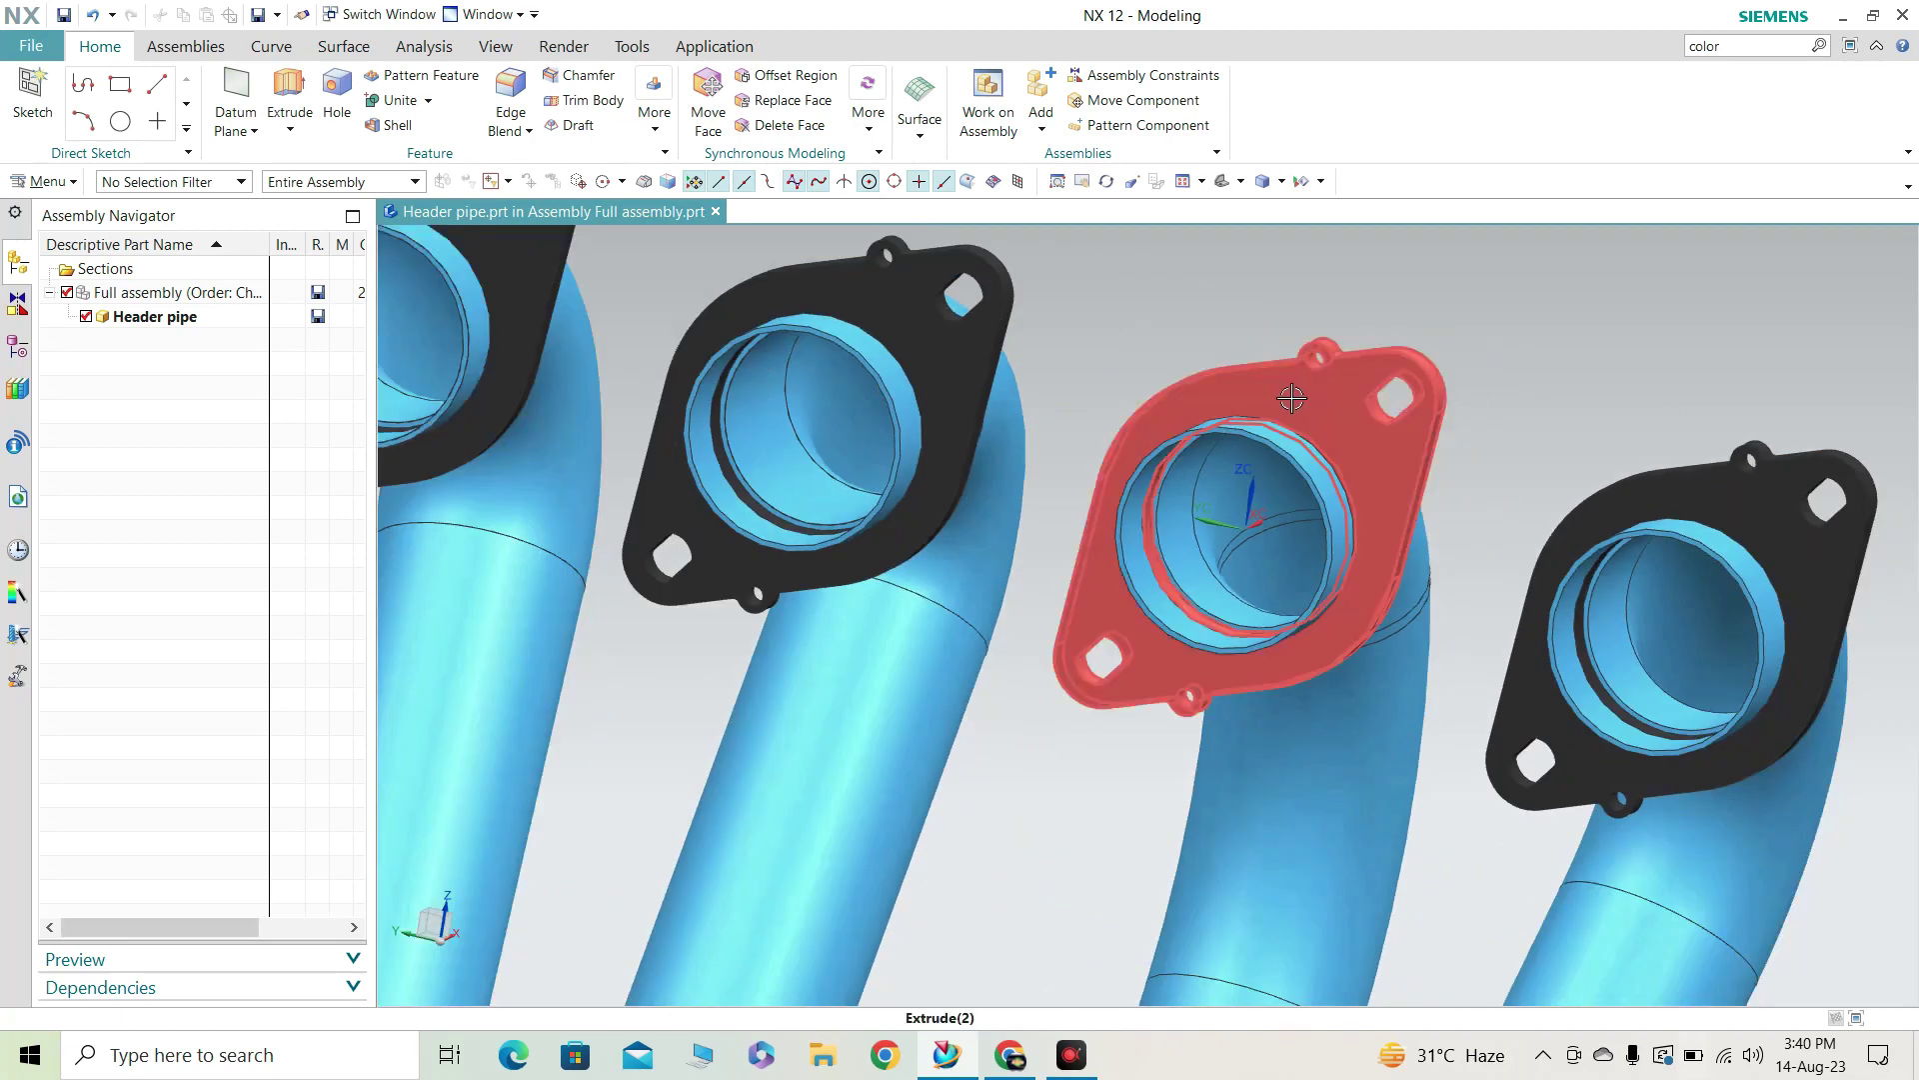
pyautogui.scroll(-2, 699, 650)
pyautogui.scroll(1, 611, 414)
pyautogui.moveTo(610, 414); pyautogui.dragTo(1088, 471, button='middle')
pyautogui.scroll(-5, 1190, 686)
pyautogui.scroll(1, 1311, 842)
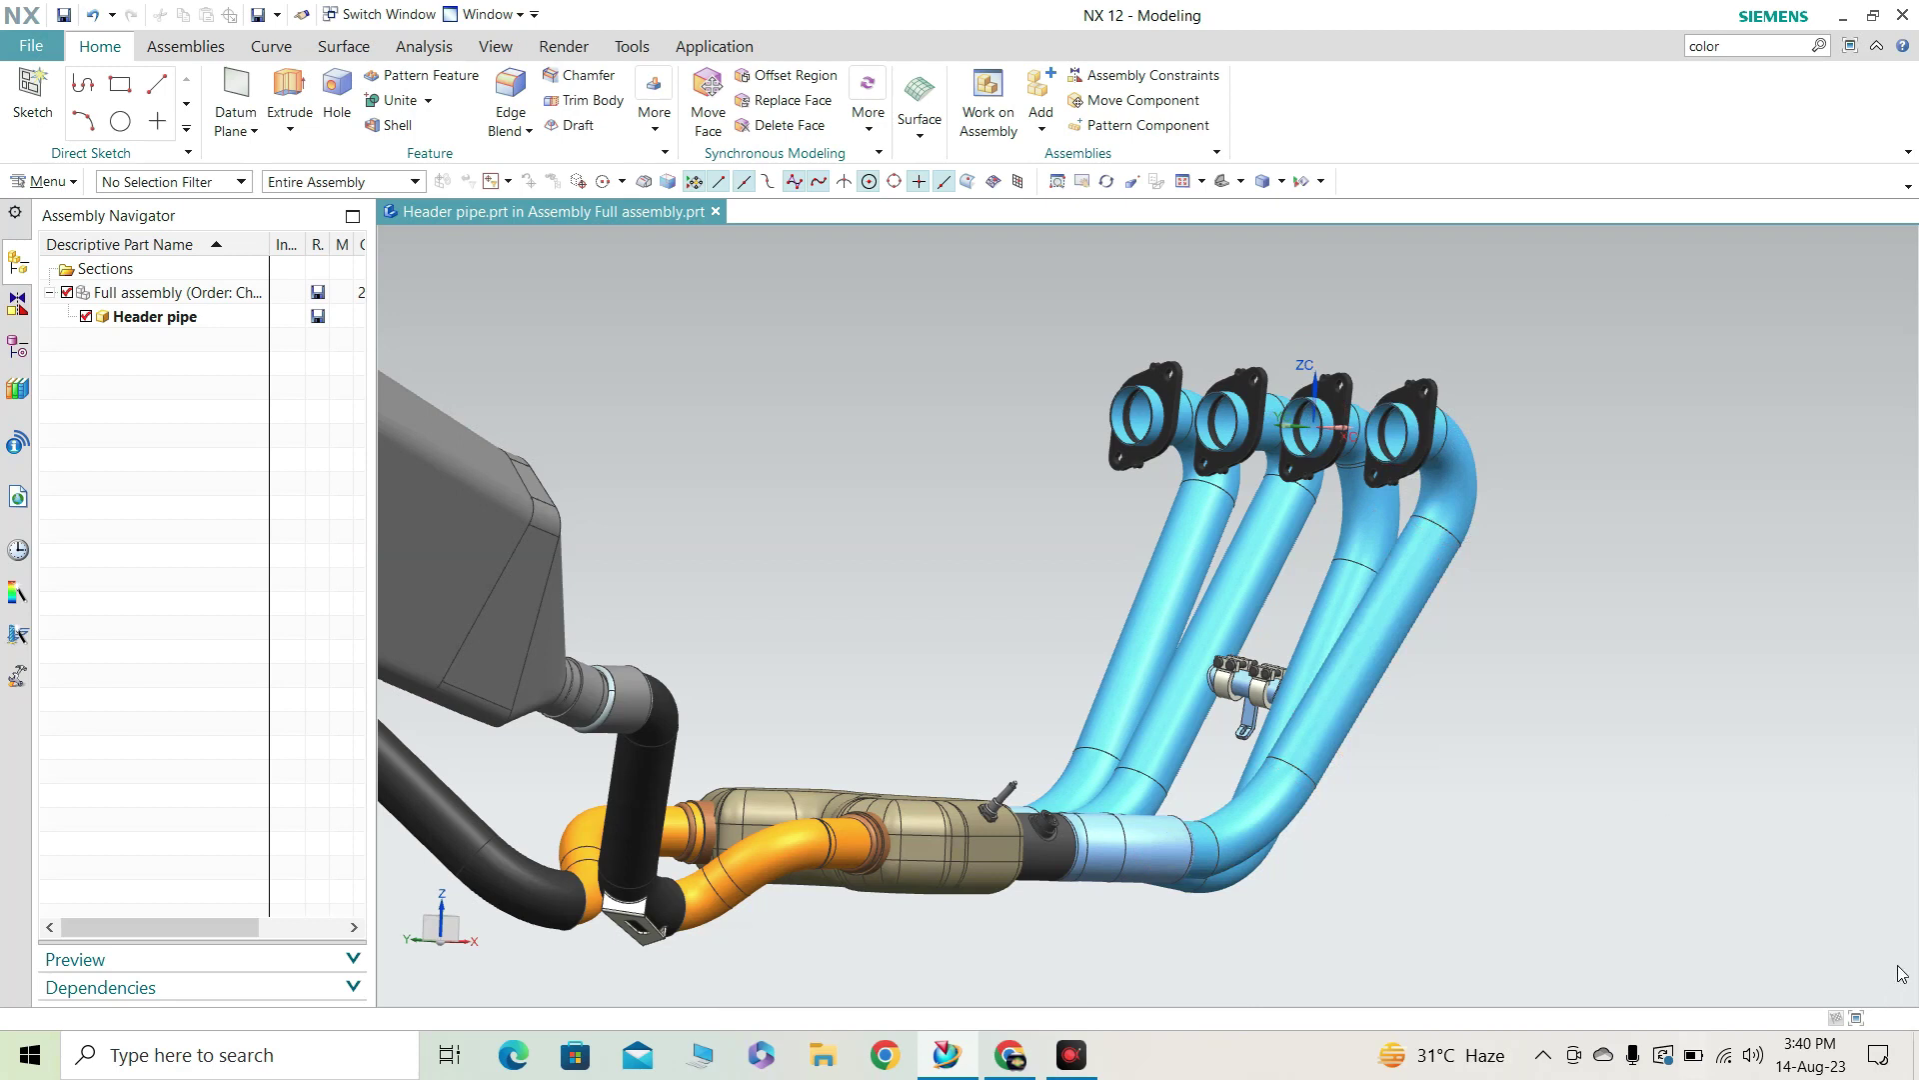
# Examine the bends of the four blue header pipes and how they run down from the flanges to the collectors.
pyautogui.moveTo(1225, 545); pyautogui.dragTo(1443, 386, button='middle')
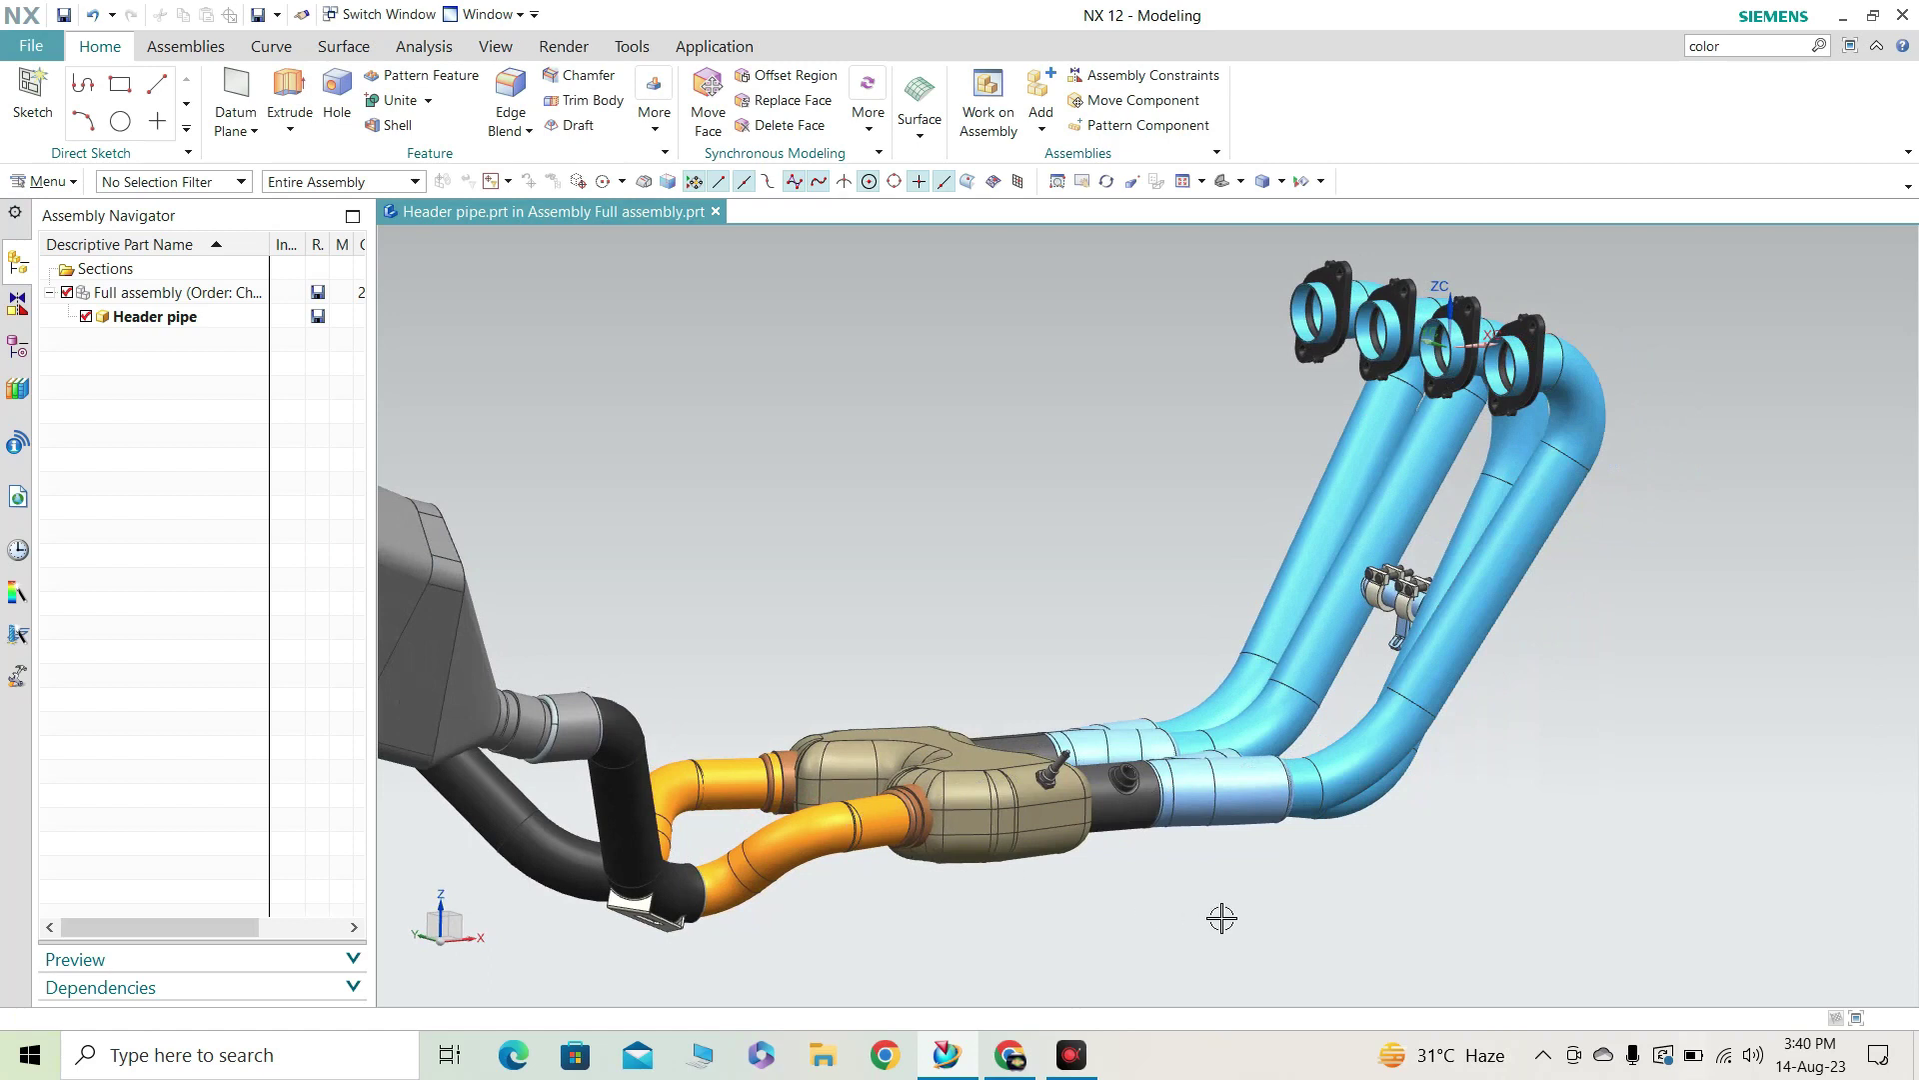
pyautogui.scroll(5, 1222, 916)
pyautogui.moveTo(1426, 986); pyautogui.dragTo(1604, 495, button='middle')
pyautogui.moveTo(1611, 688); pyautogui.dragTo(1710, 516, button='middle')
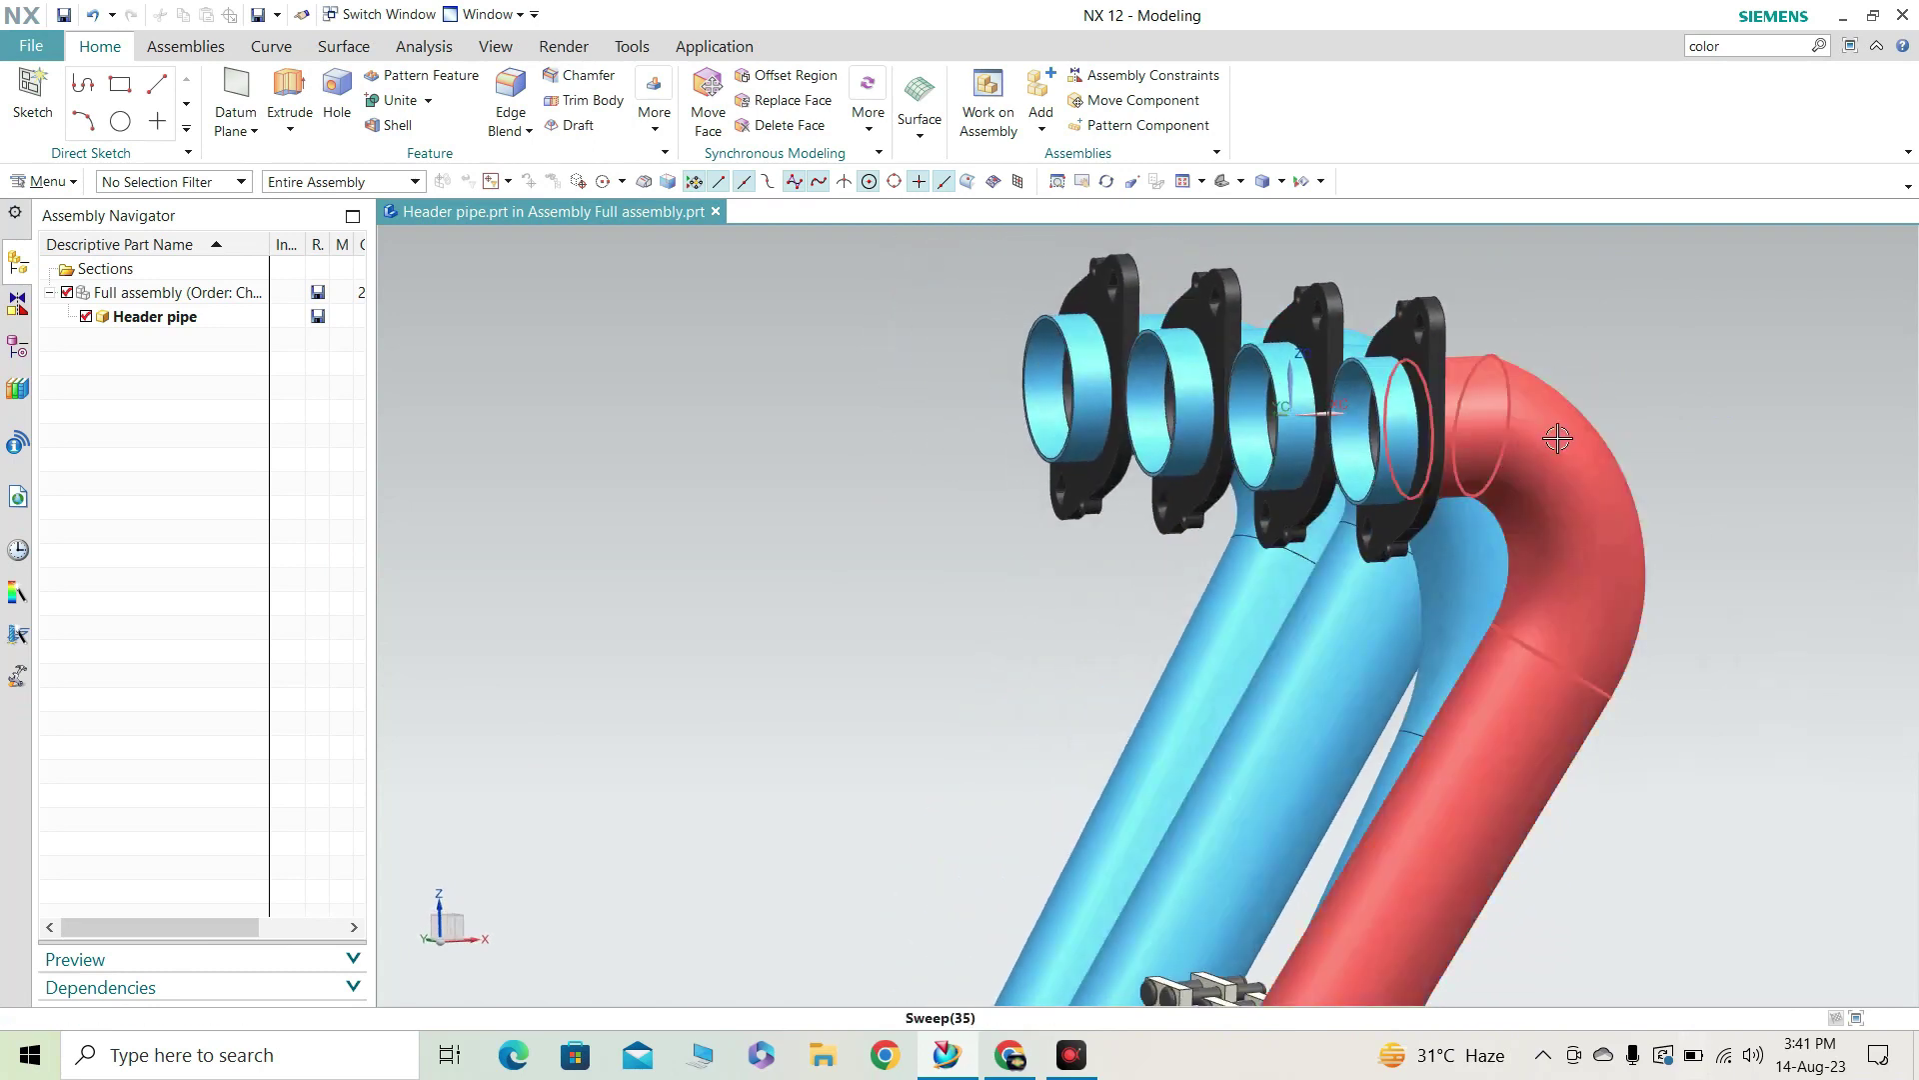
pyautogui.moveTo(1550, 446)
pyautogui.mouseDown(button='middle')
pyautogui.moveTo(1482, 459)
pyautogui.moveTo(1537, 452)
pyautogui.mouseUp(button='middle')
pyautogui.moveTo(1575, 640); pyautogui.dragTo(1350, 415, button='middle')
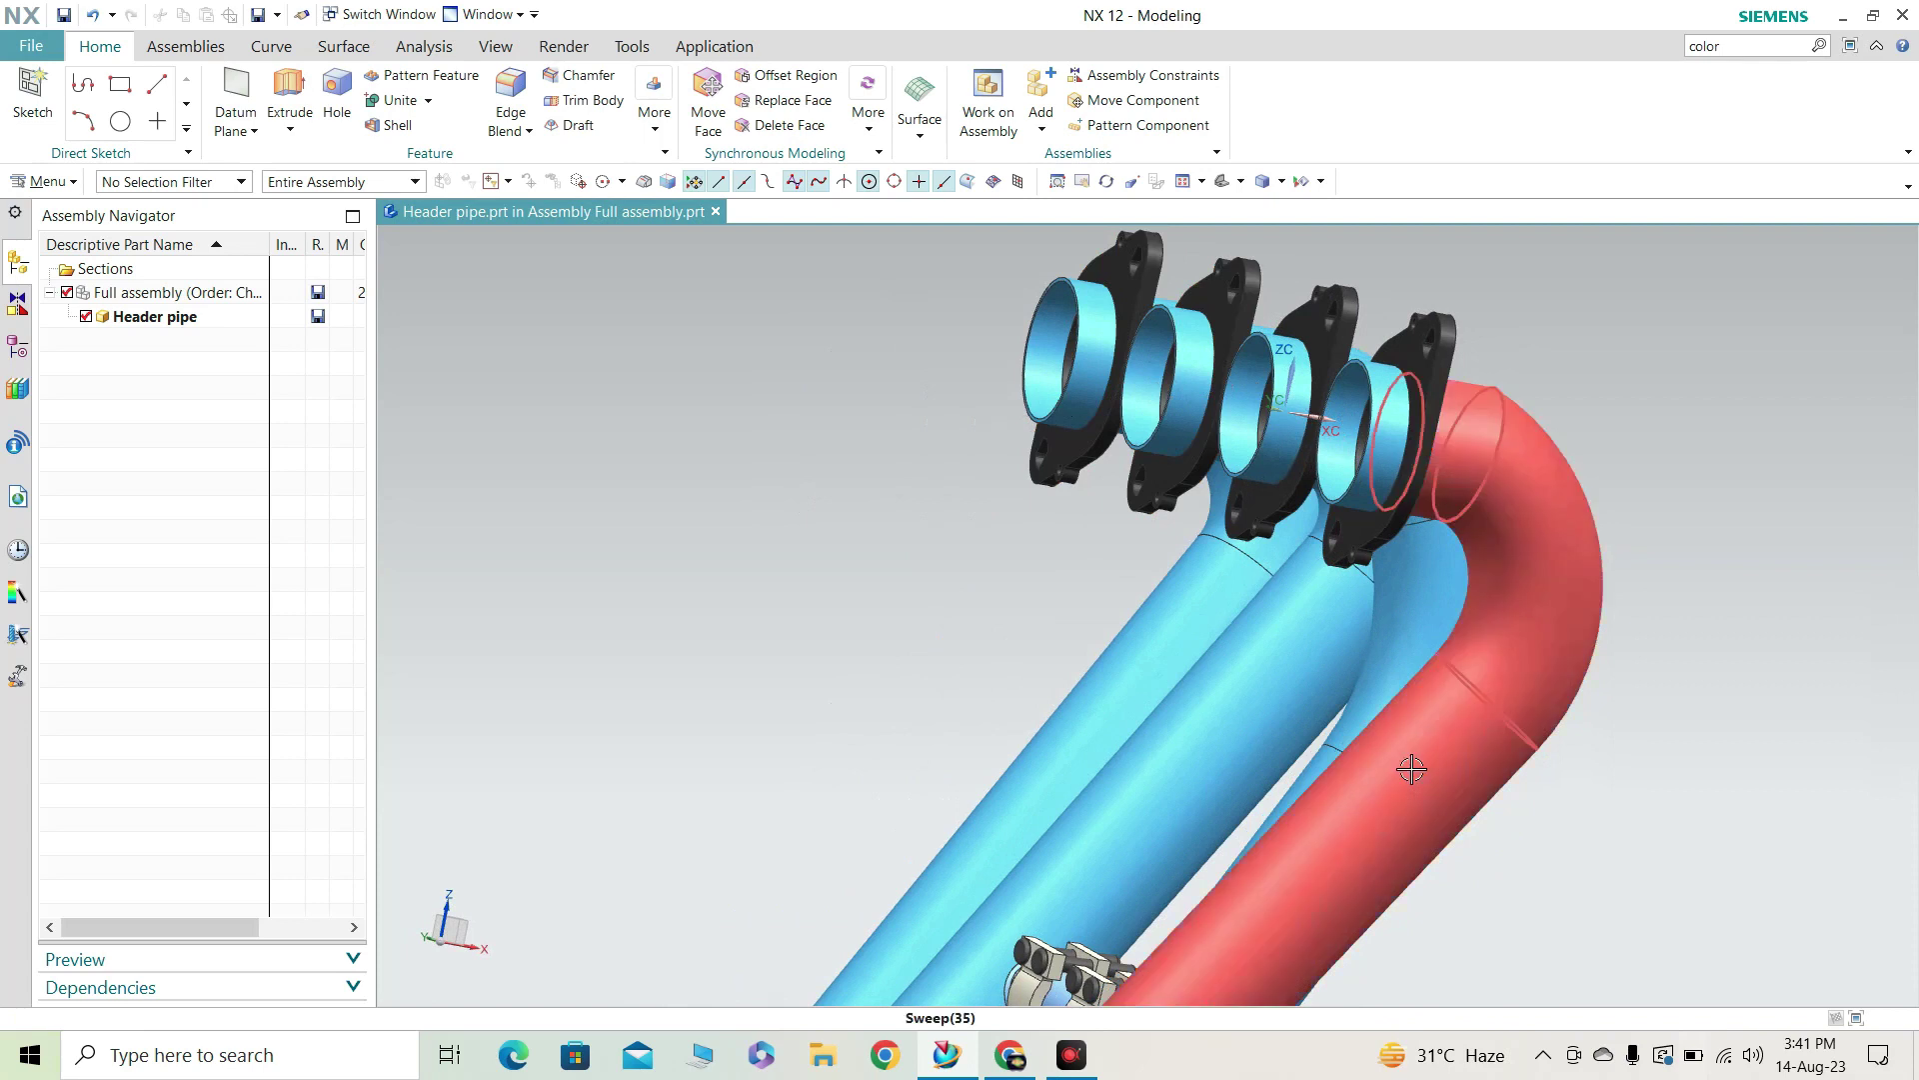
pyautogui.keyDown('shift'); pyautogui.moveTo(1410, 771); pyautogui.dragTo(1412, 773, button='middle'); pyautogui.keyUp('shift')
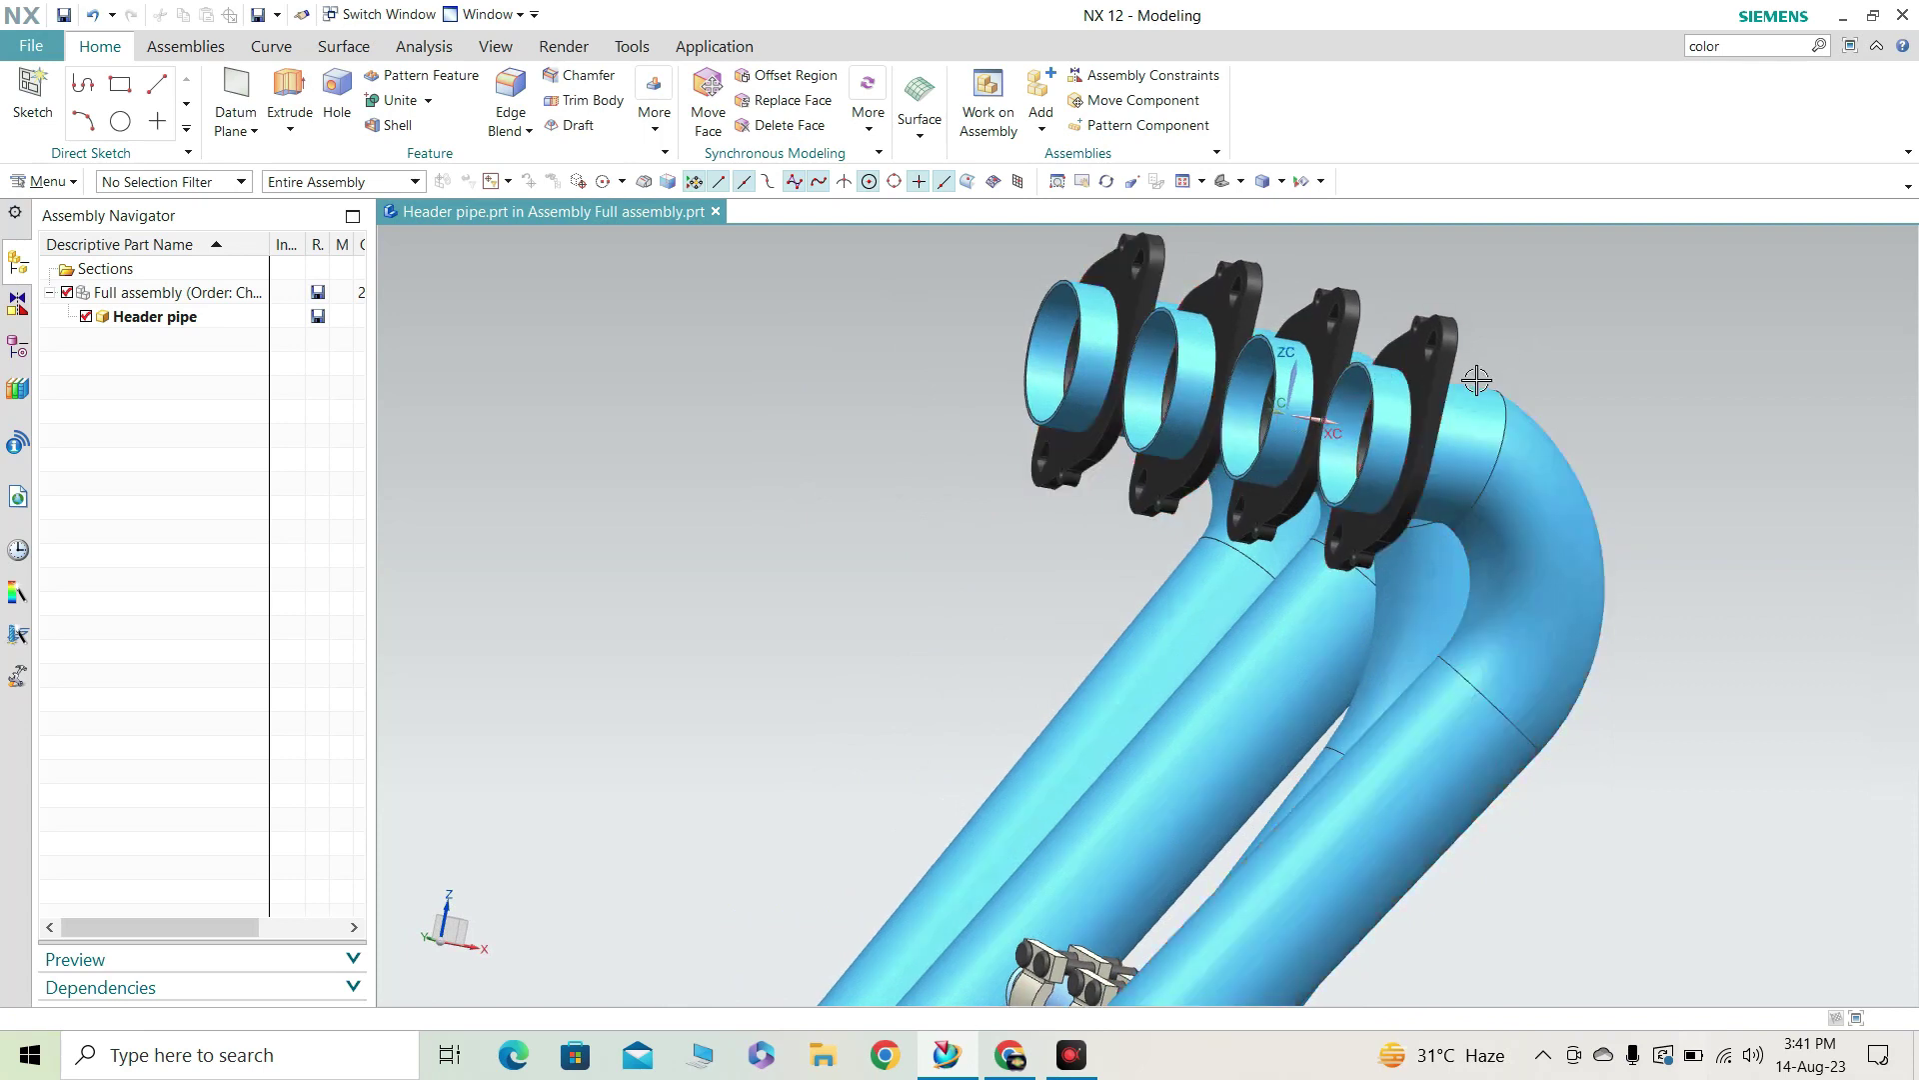
pyautogui.scroll(2, 1477, 380)
pyautogui.scroll(-1, 1466, 473)
pyautogui.scroll(-2, 1269, 590)
pyautogui.scroll(2, 1252, 596)
pyautogui.scroll(2, 1253, 596)
pyautogui.moveTo(1259, 560); pyautogui.dragTo(1315, 494, button='middle')
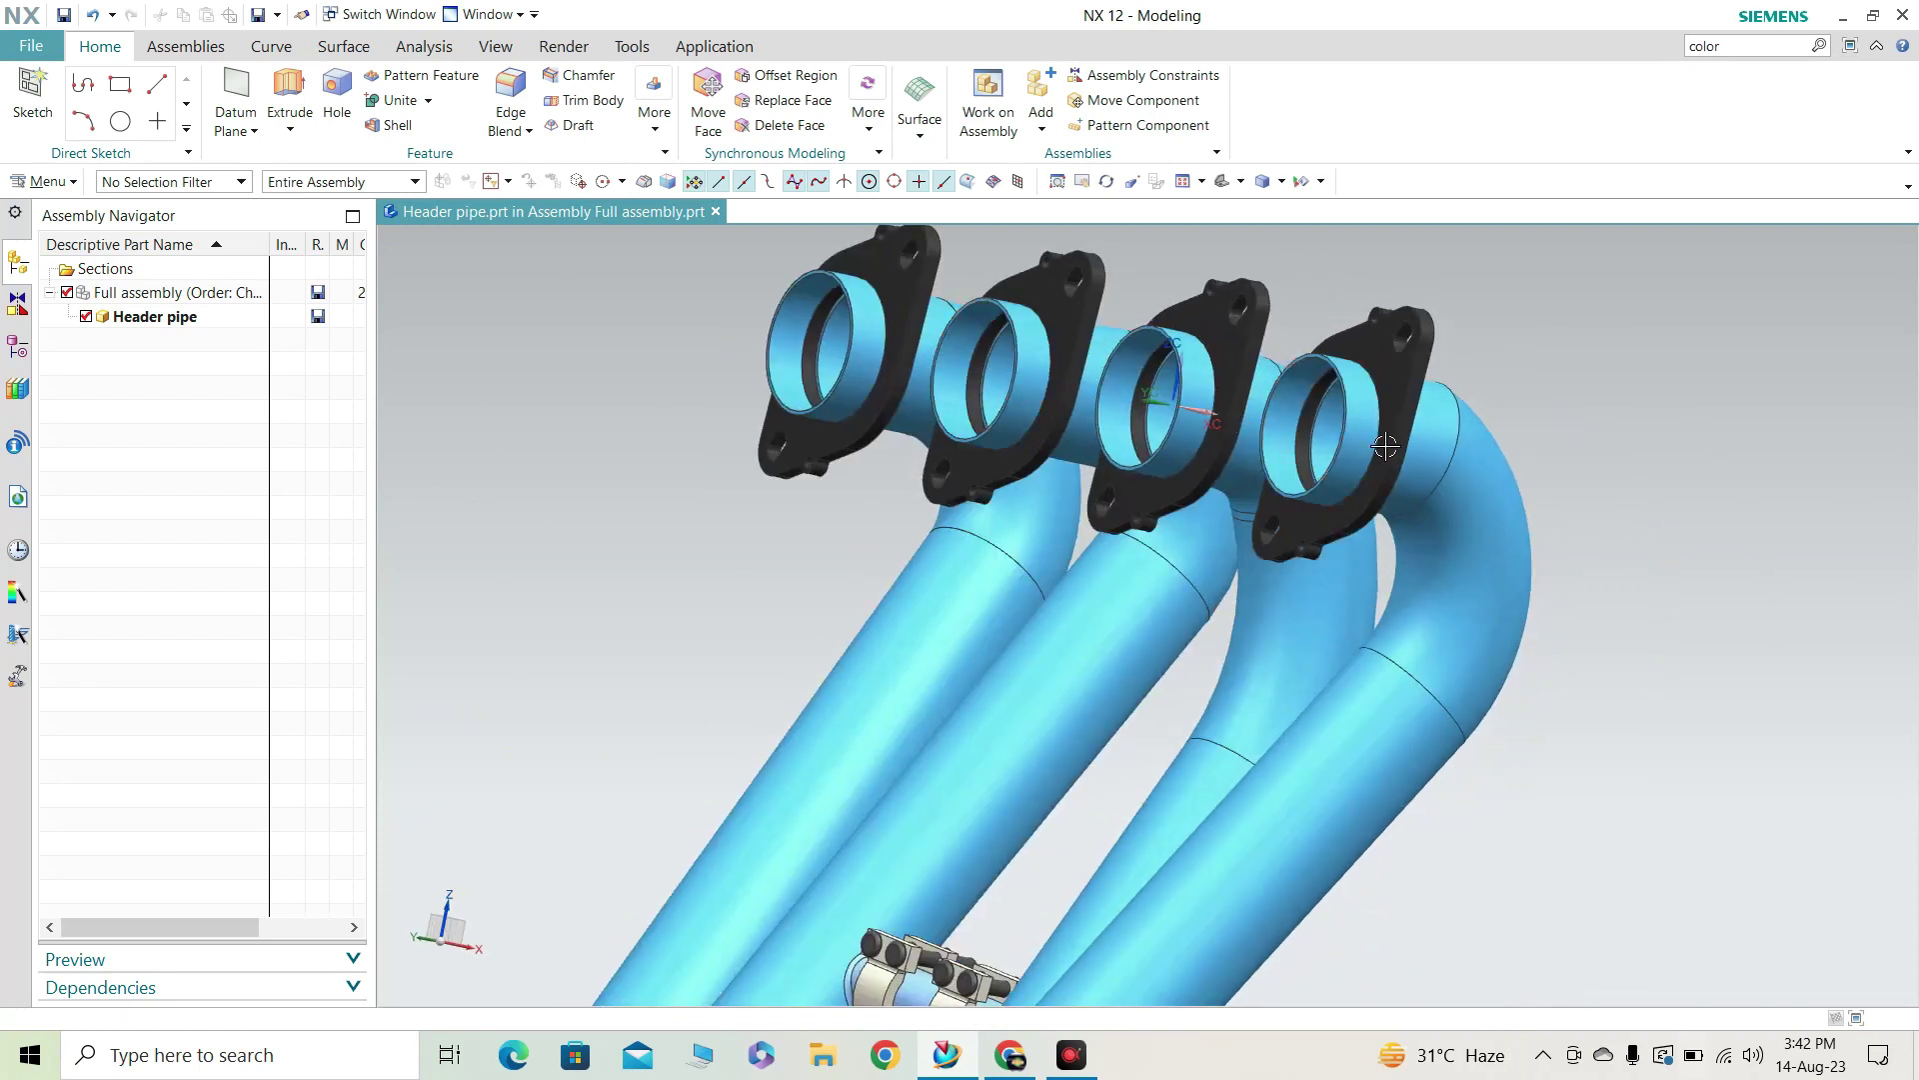
pyautogui.scroll(-3, 1449, 420)
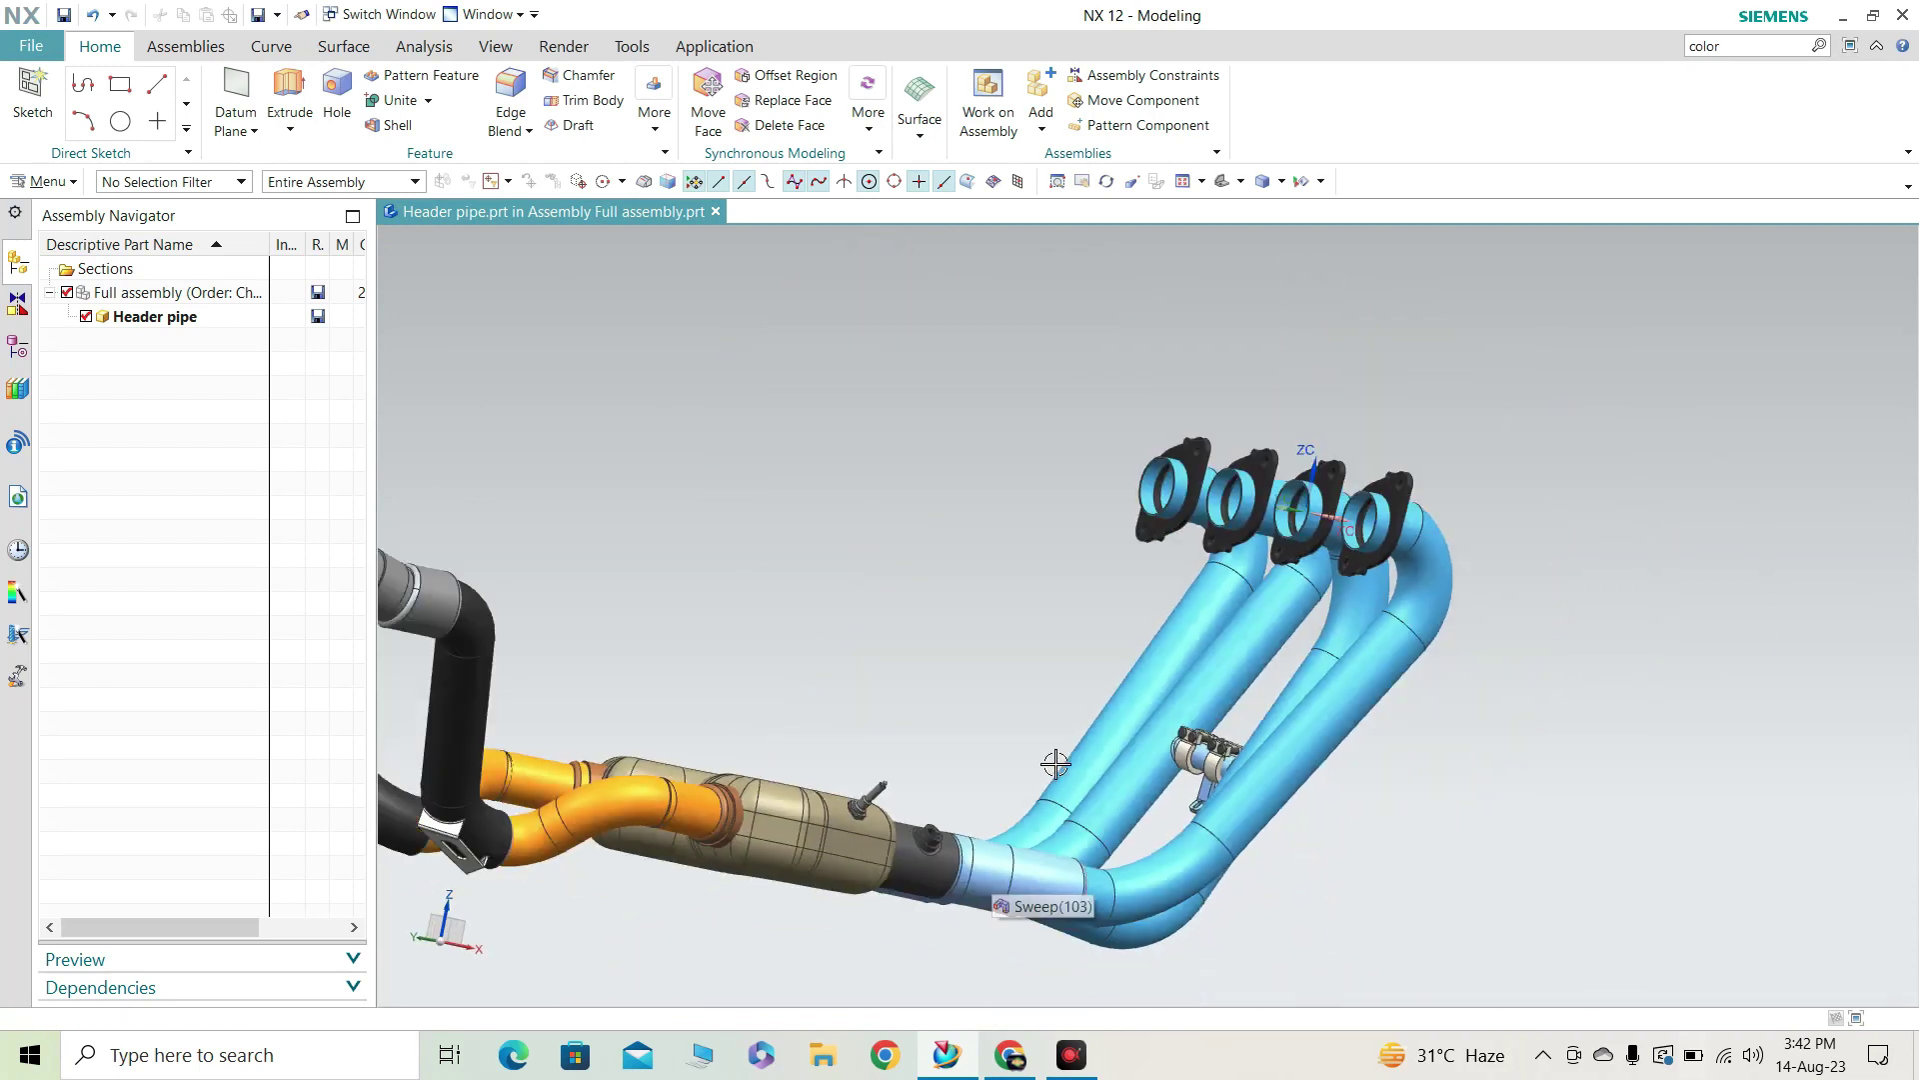
pyautogui.scroll(1, 919, 915)
pyautogui.scroll(2, 1524, 321)
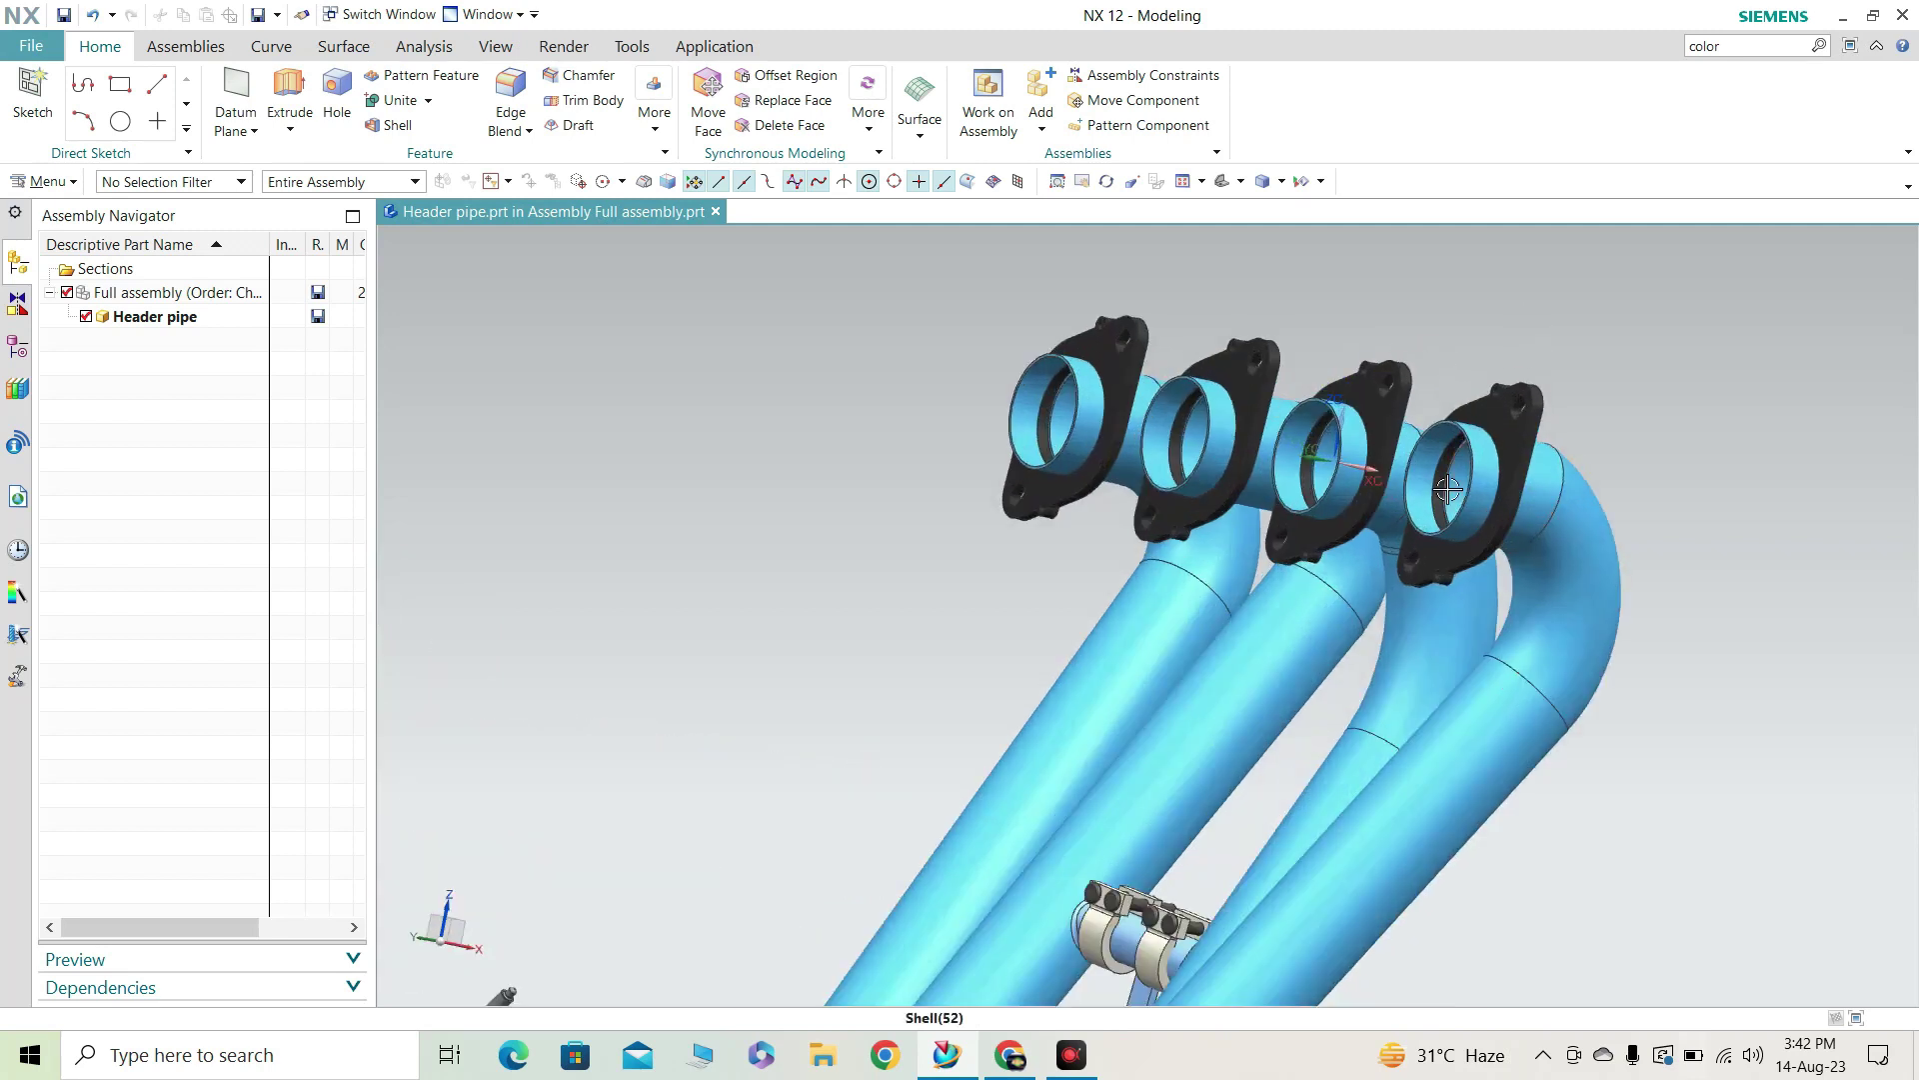
pyautogui.scroll(-2, 1448, 488)
pyautogui.scroll(1, 1384, 238)
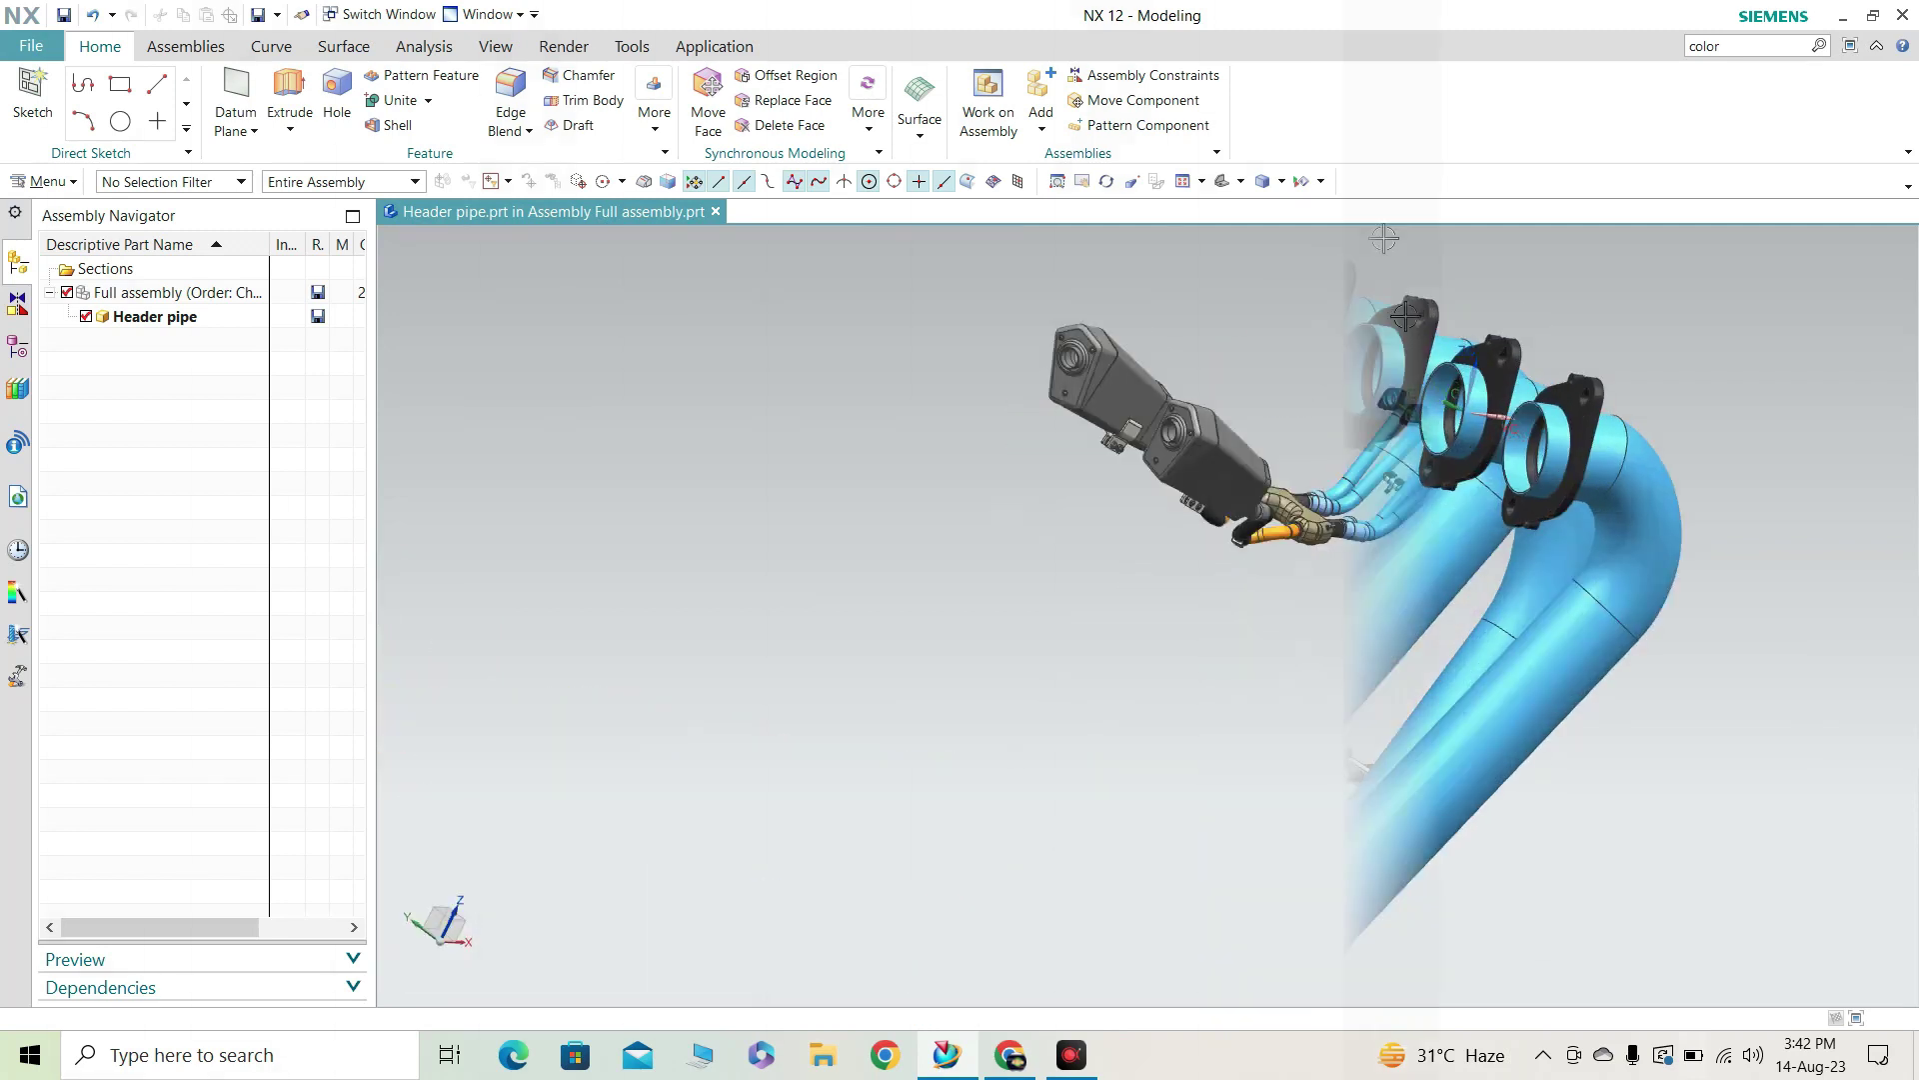
pyautogui.scroll(4, 1383, 350)
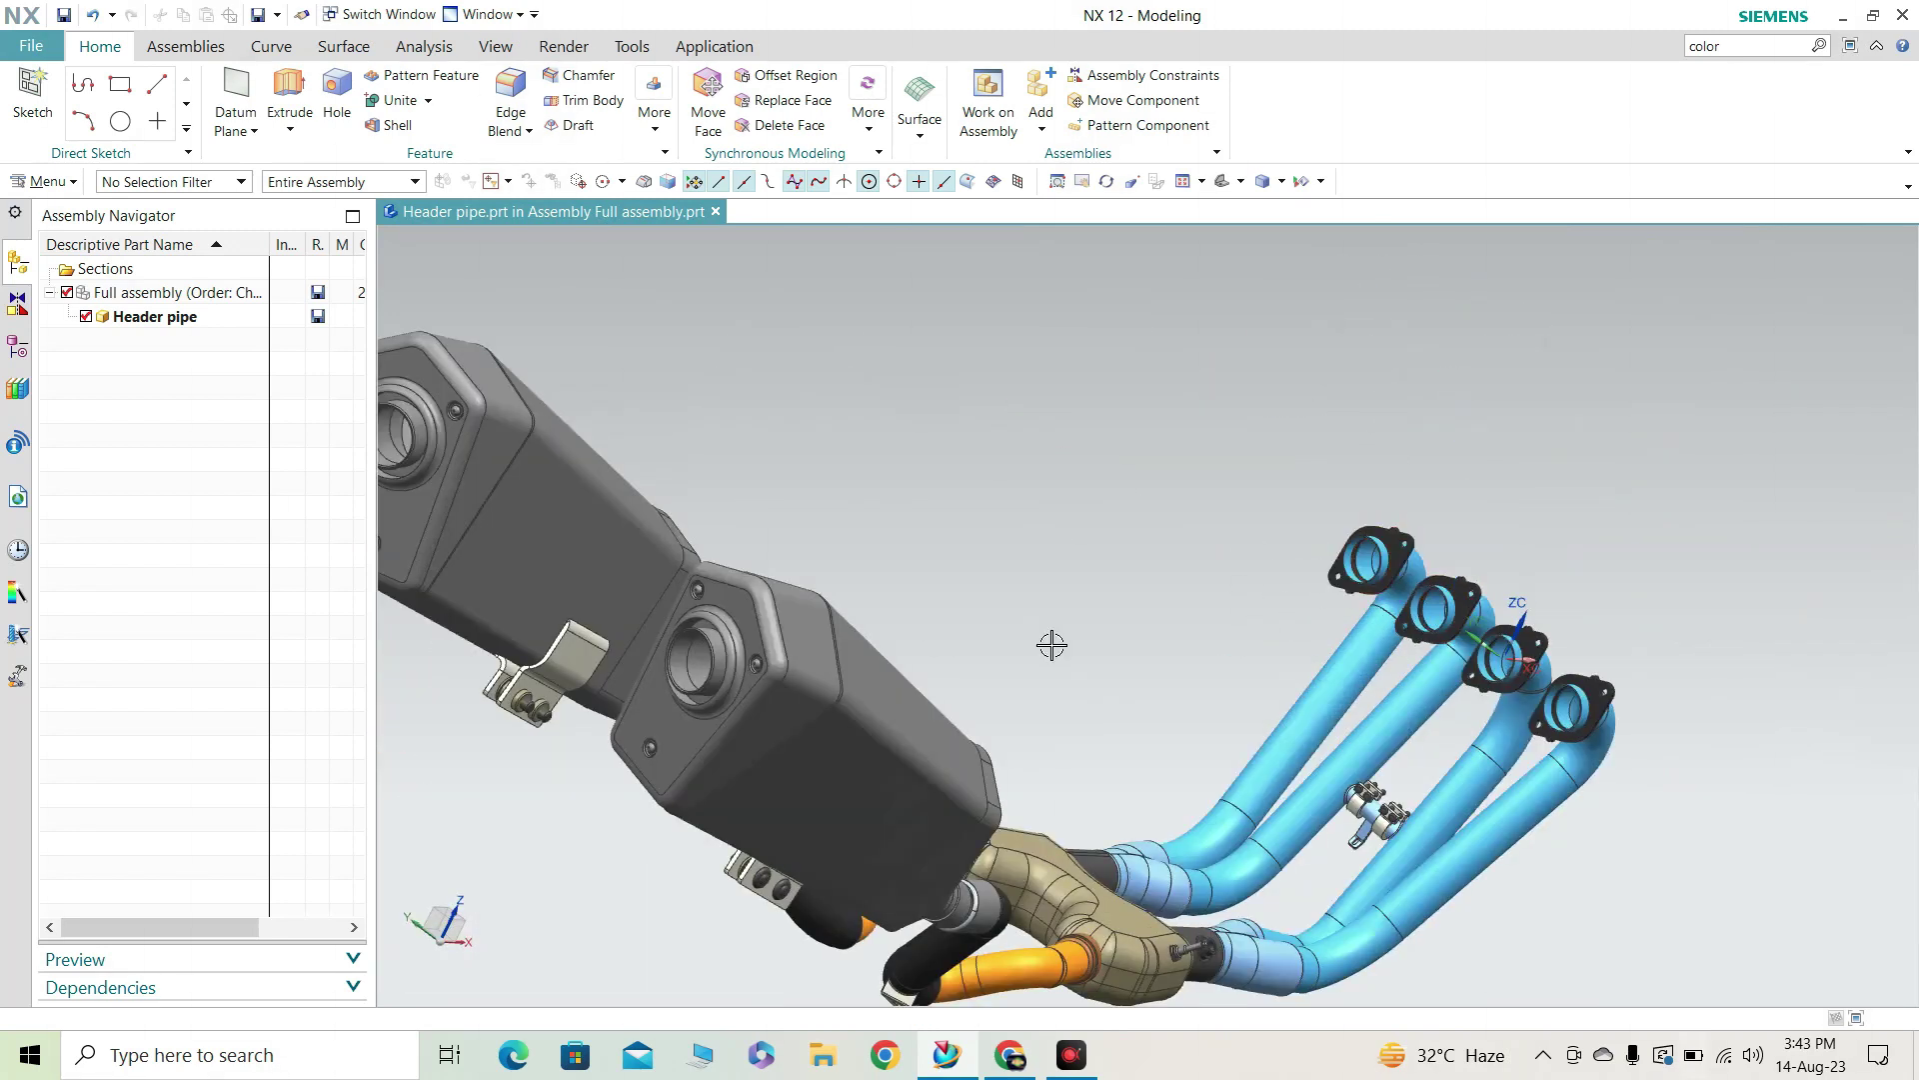
# Inspect the light-blue connectors, the black connecting pipes and the beige central chamber between the header pipes and the orange pipes.
pyautogui.moveTo(1052, 645); pyautogui.dragTo(891, 789, button='middle')
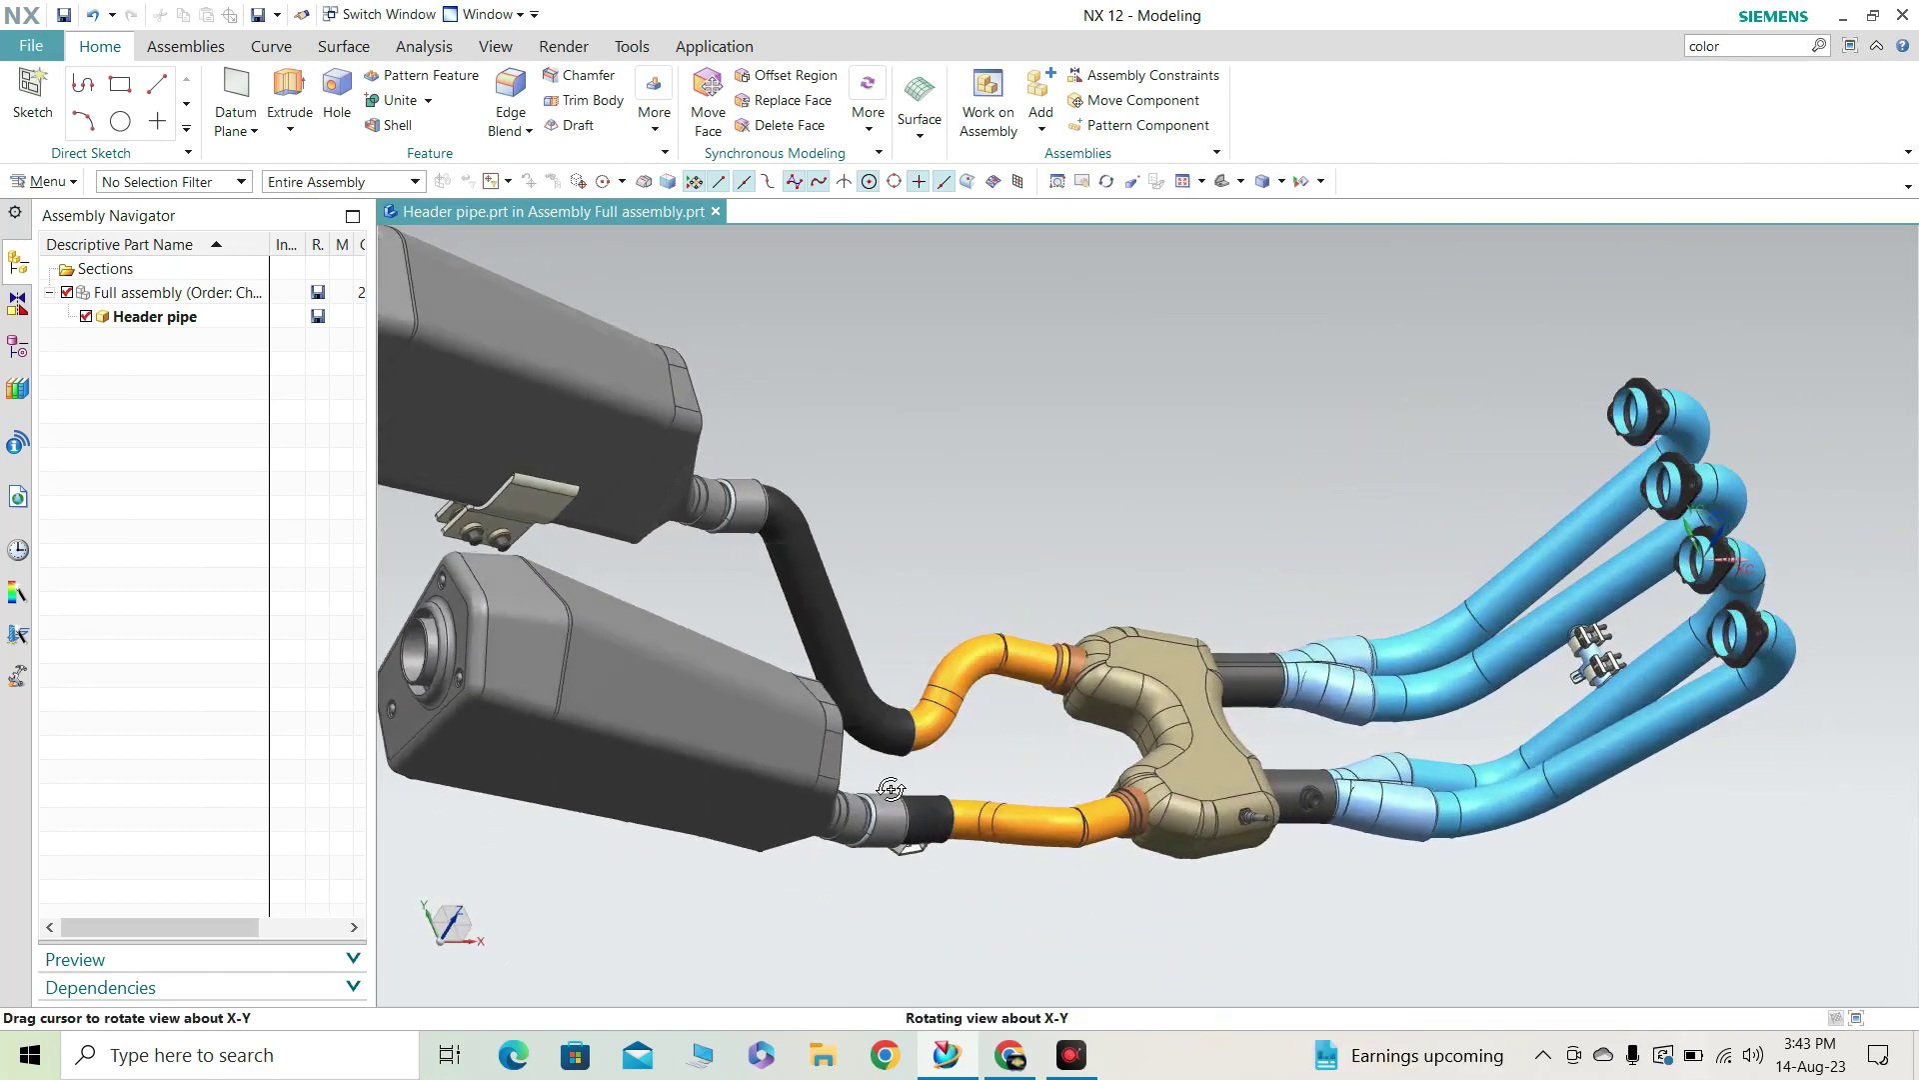
pyautogui.scroll(-3, 1038, 888)
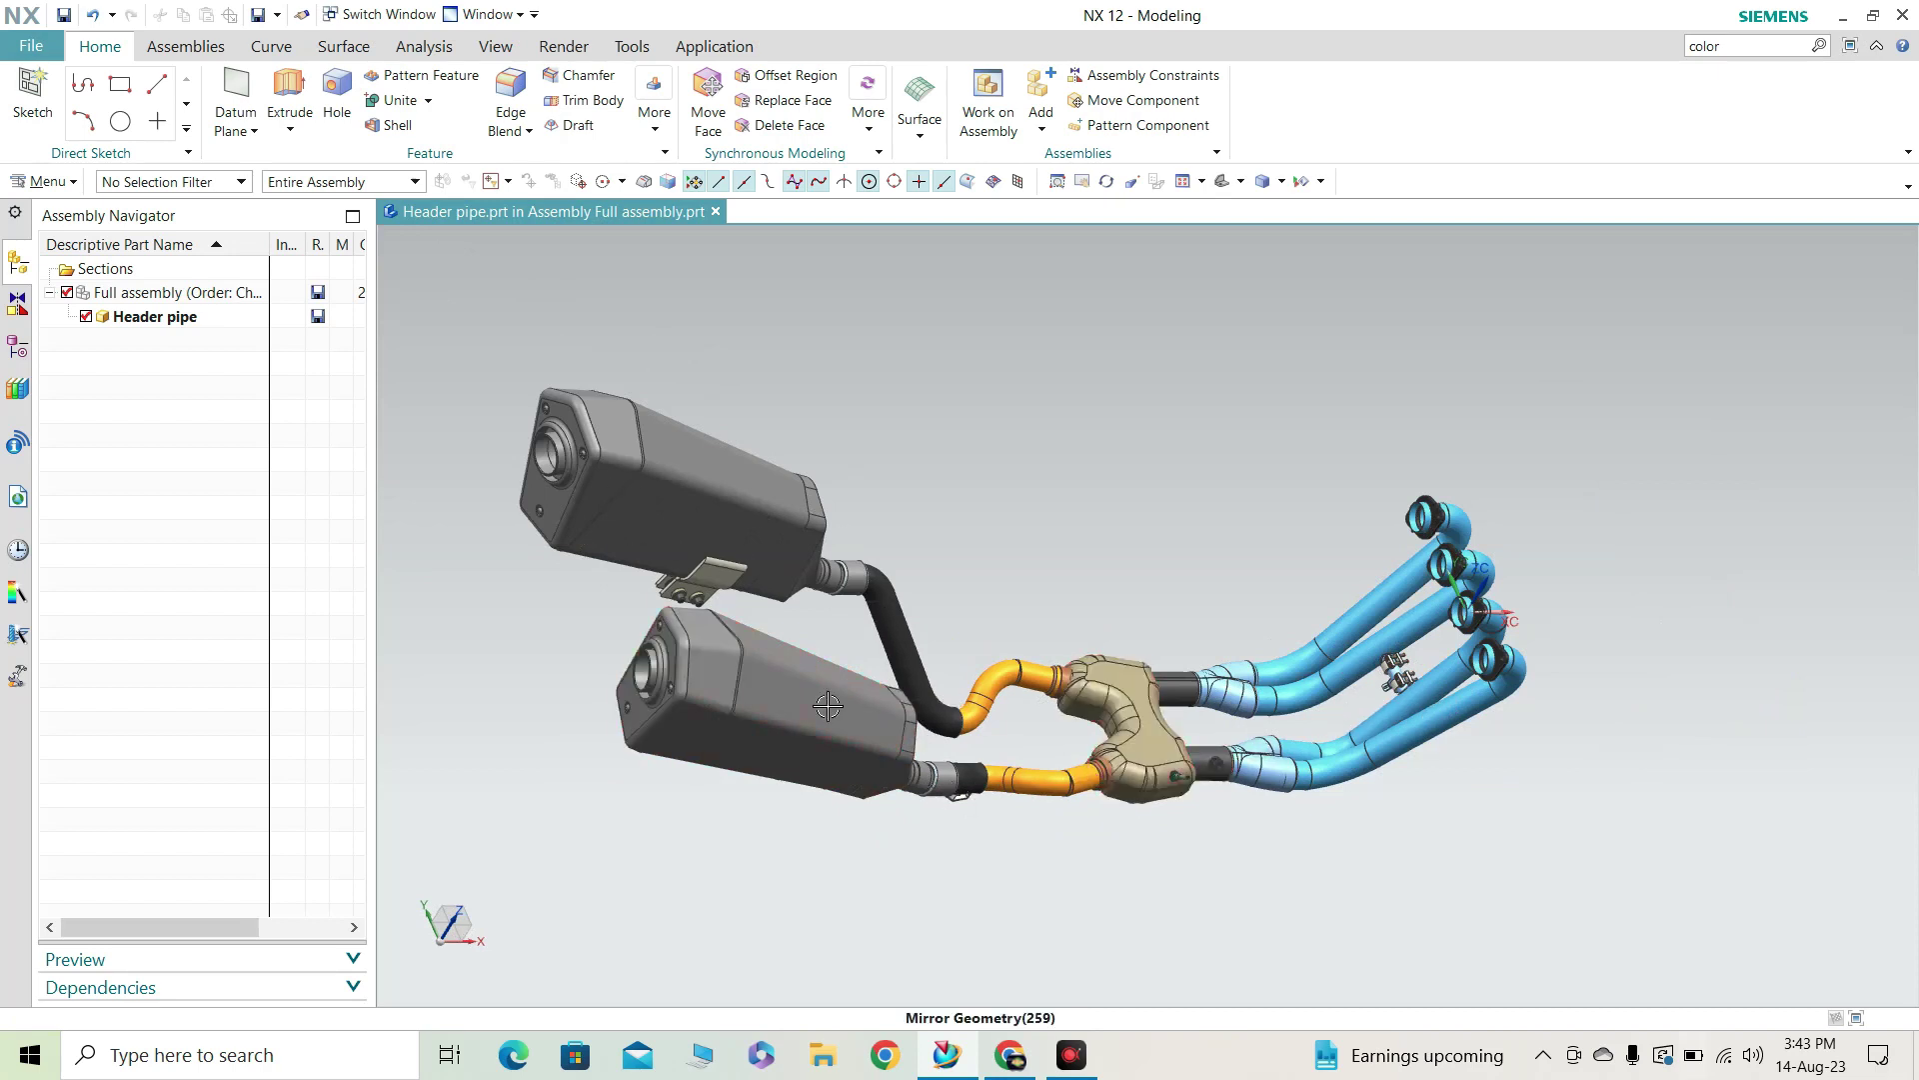
pyautogui.moveTo(827, 706); pyautogui.dragTo(860, 702, button='middle')
pyautogui.scroll(5, 1335, 732)
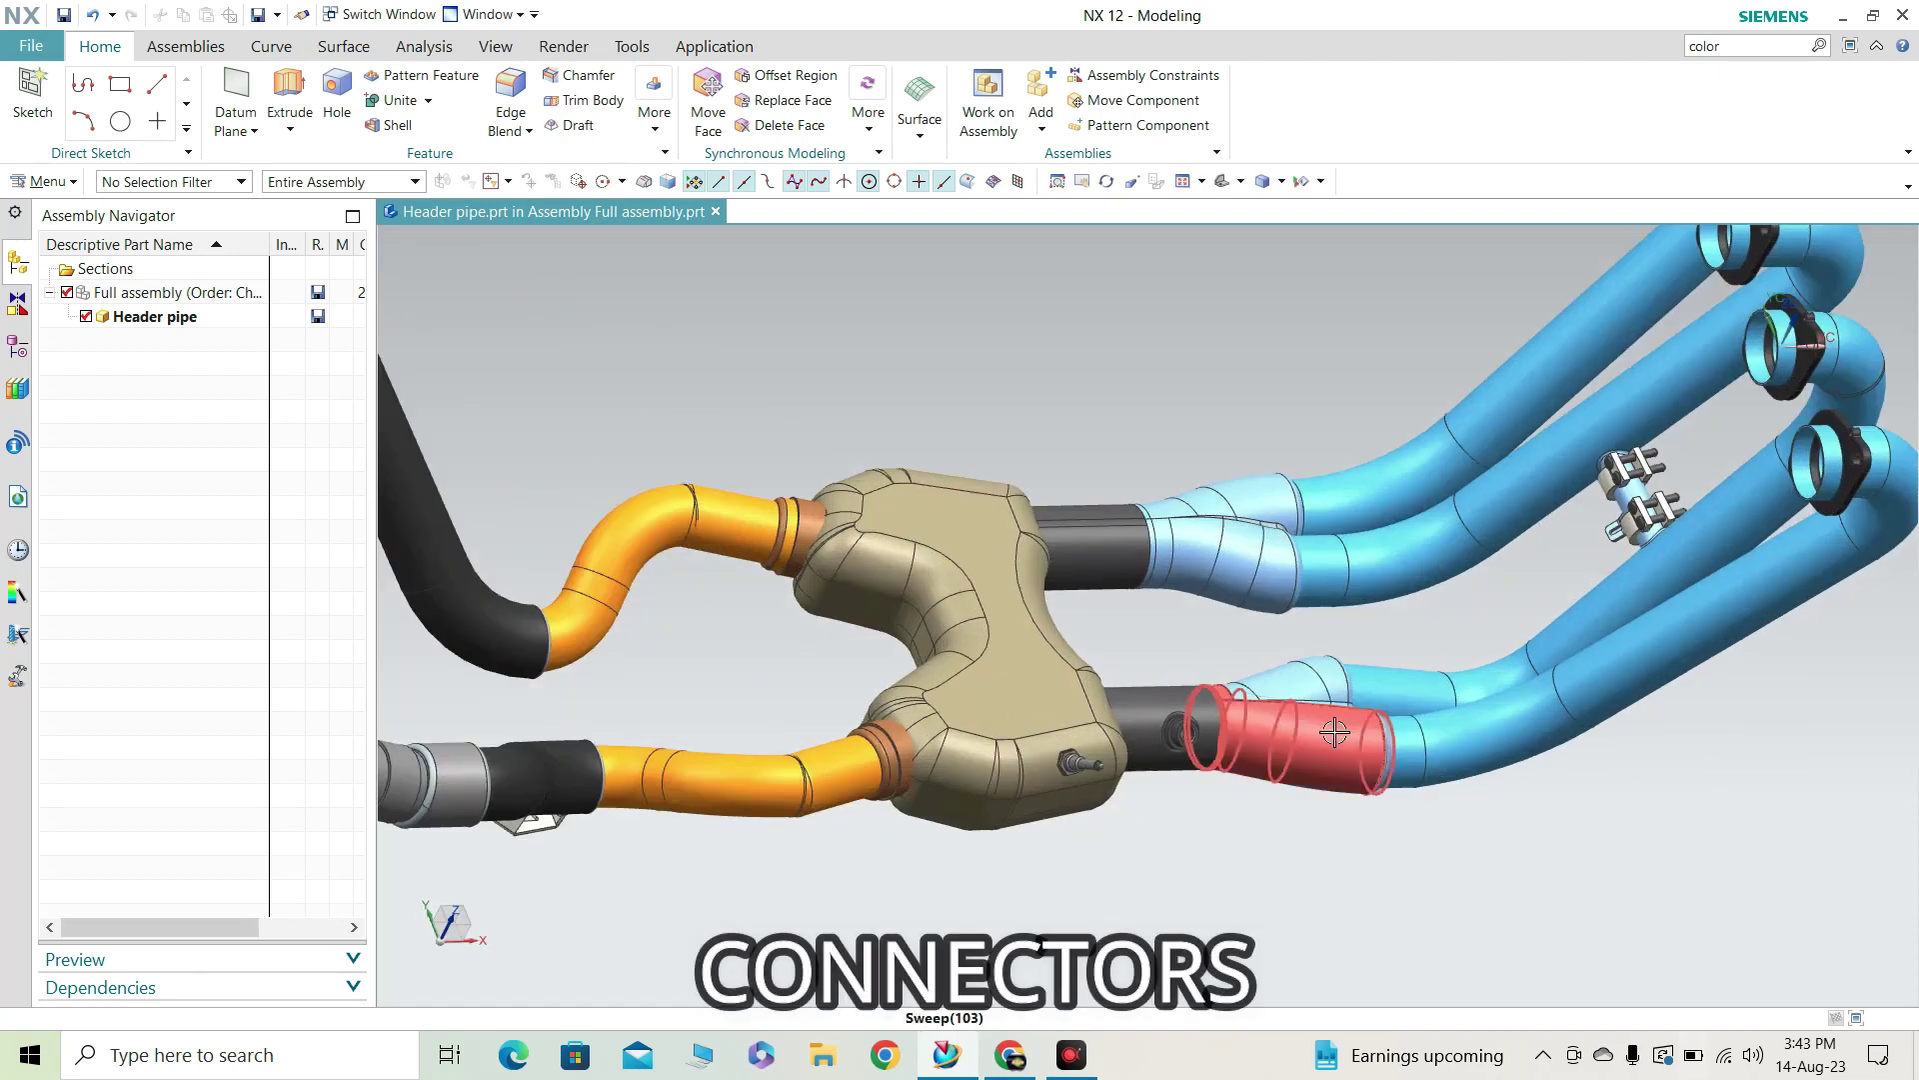
pyautogui.scroll(2, 1335, 732)
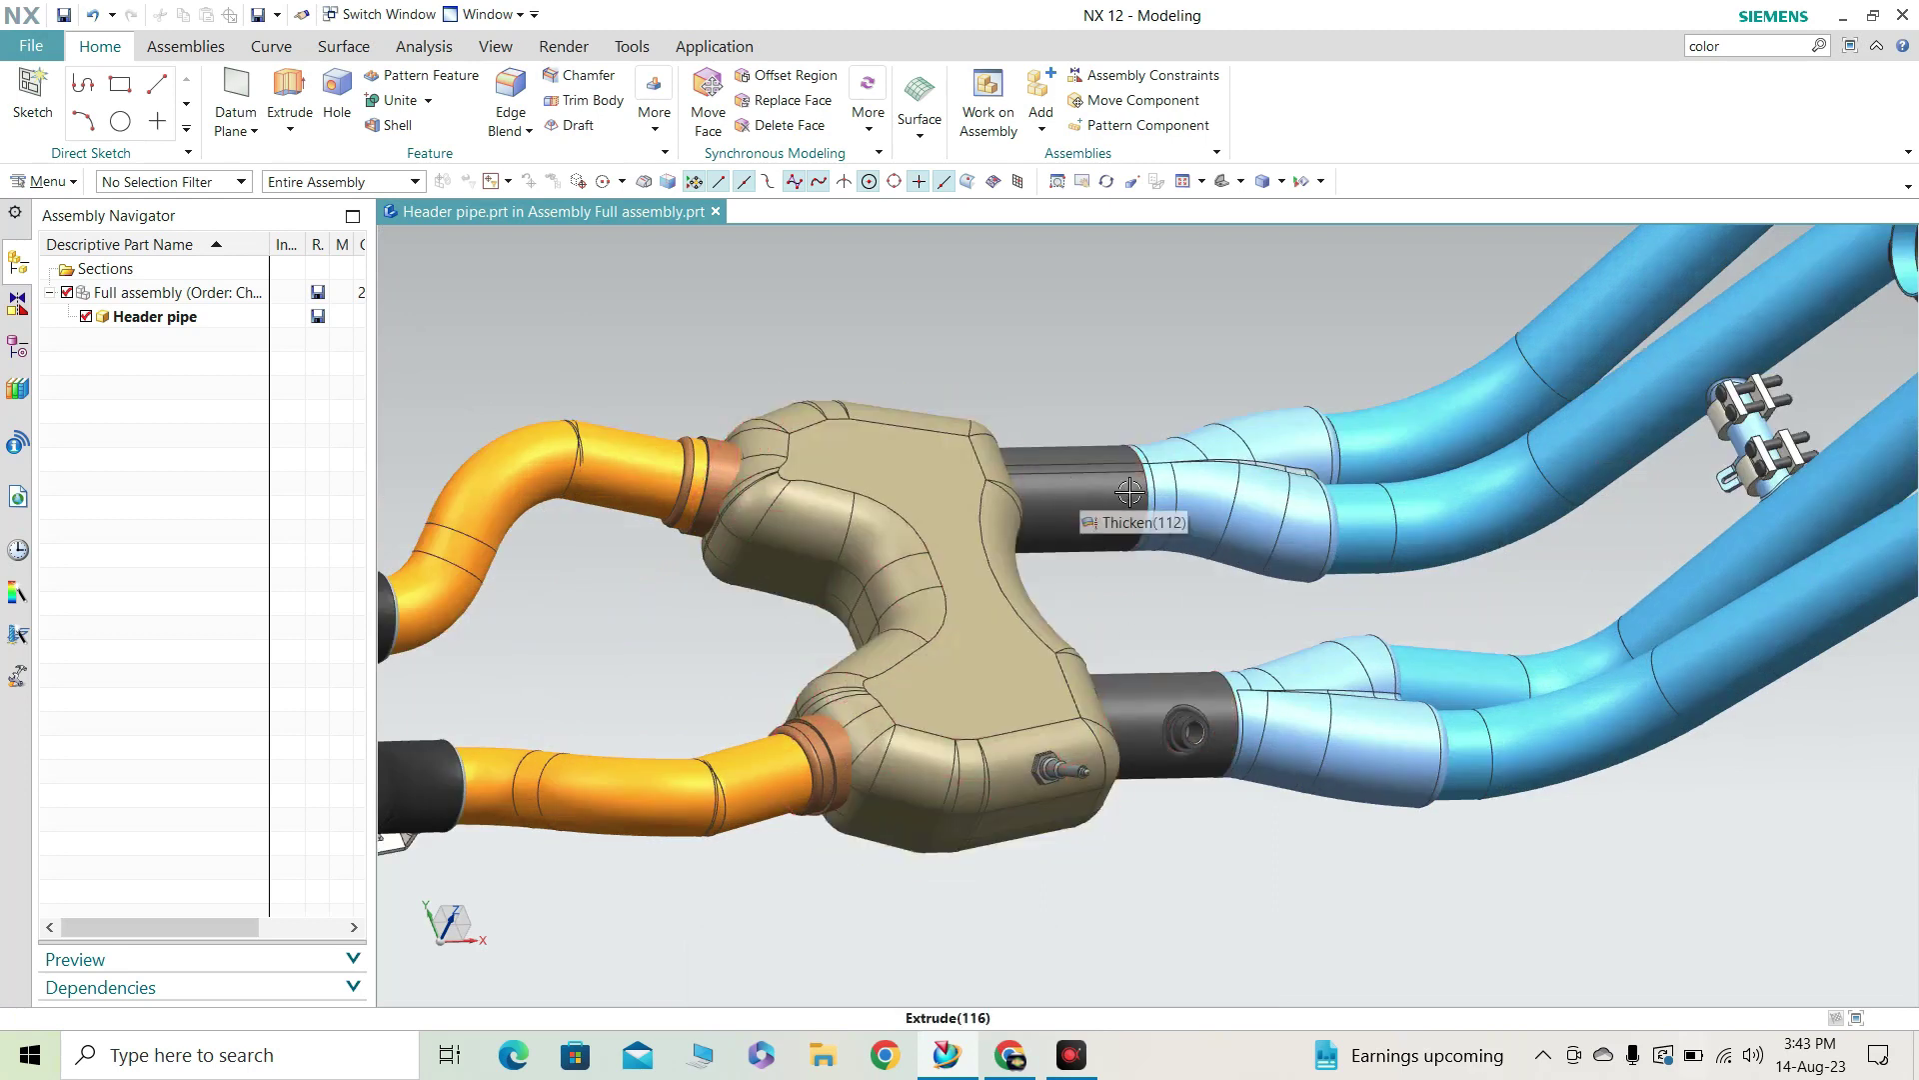
pyautogui.moveTo(1096, 507); pyautogui.dragTo(1178, 633, button='middle')
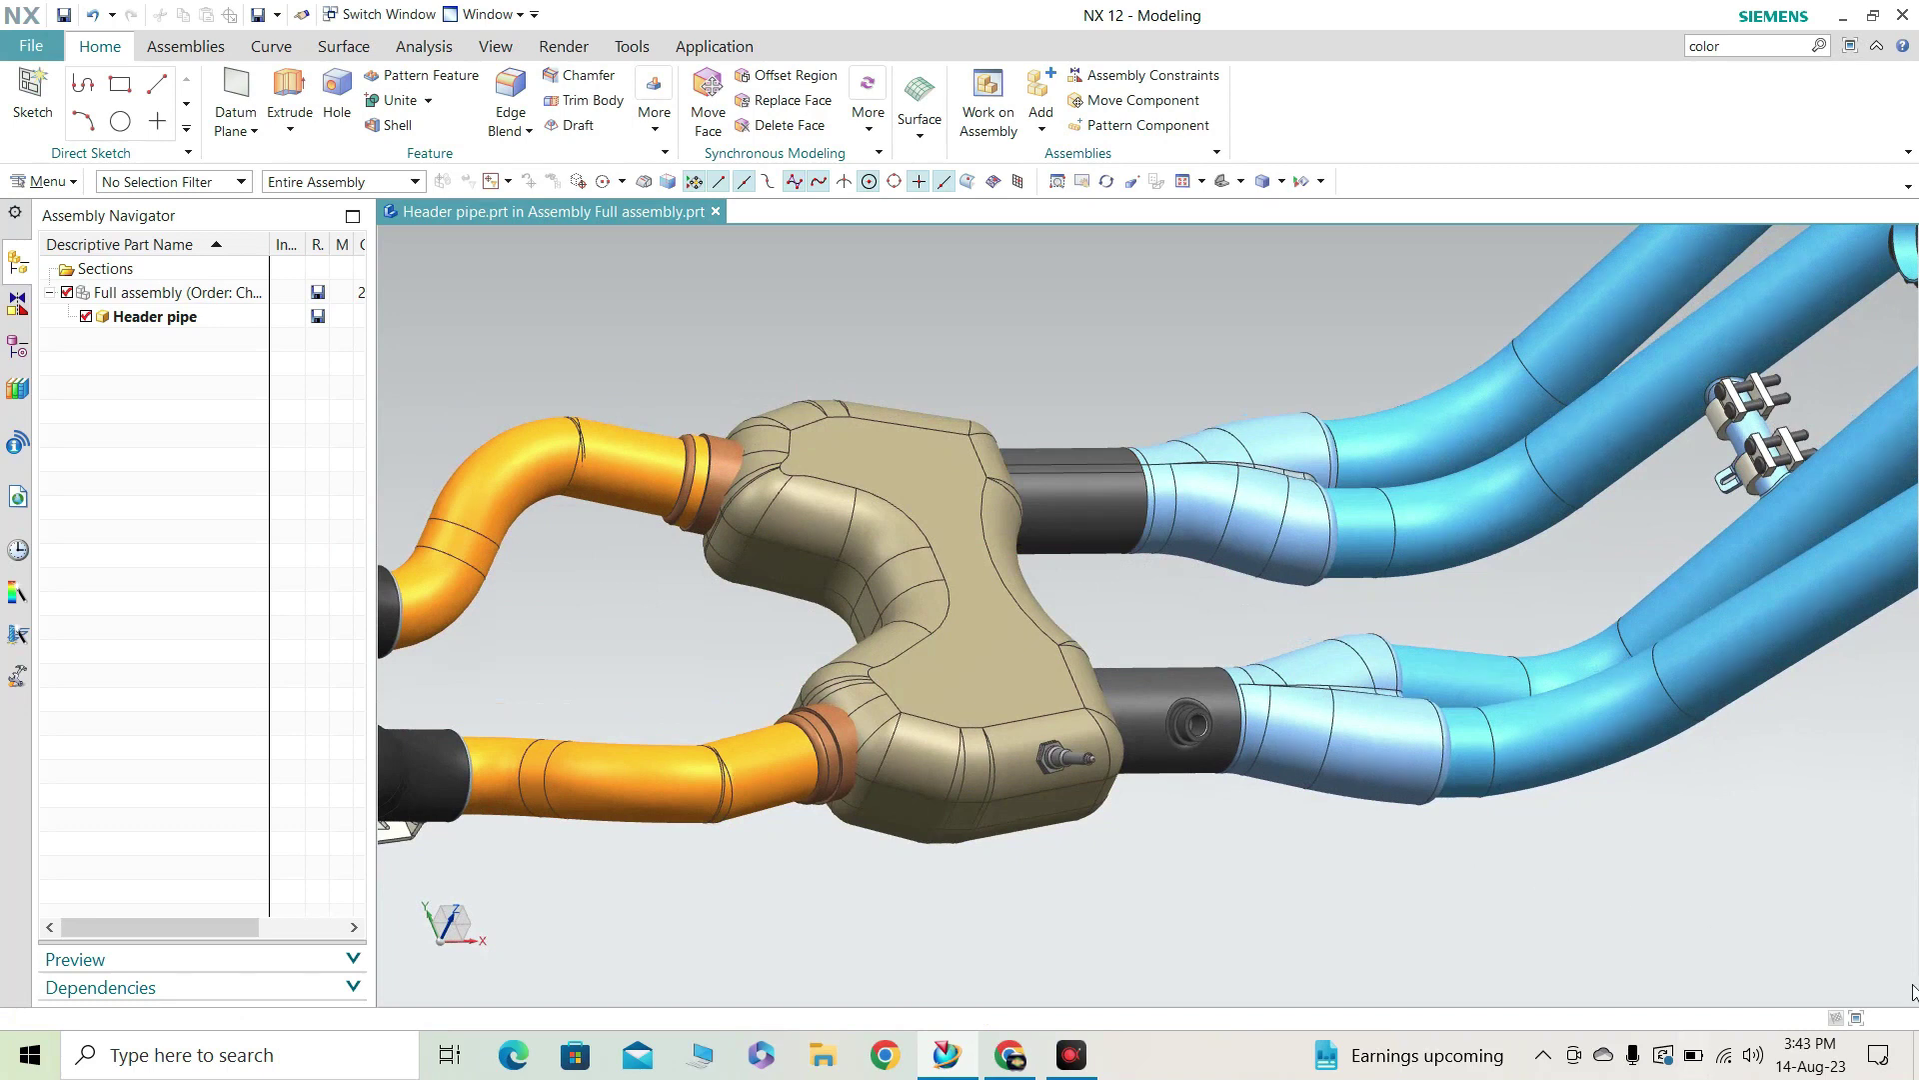
pyautogui.moveTo(1150, 700); pyautogui.dragTo(950, 729, button='middle')
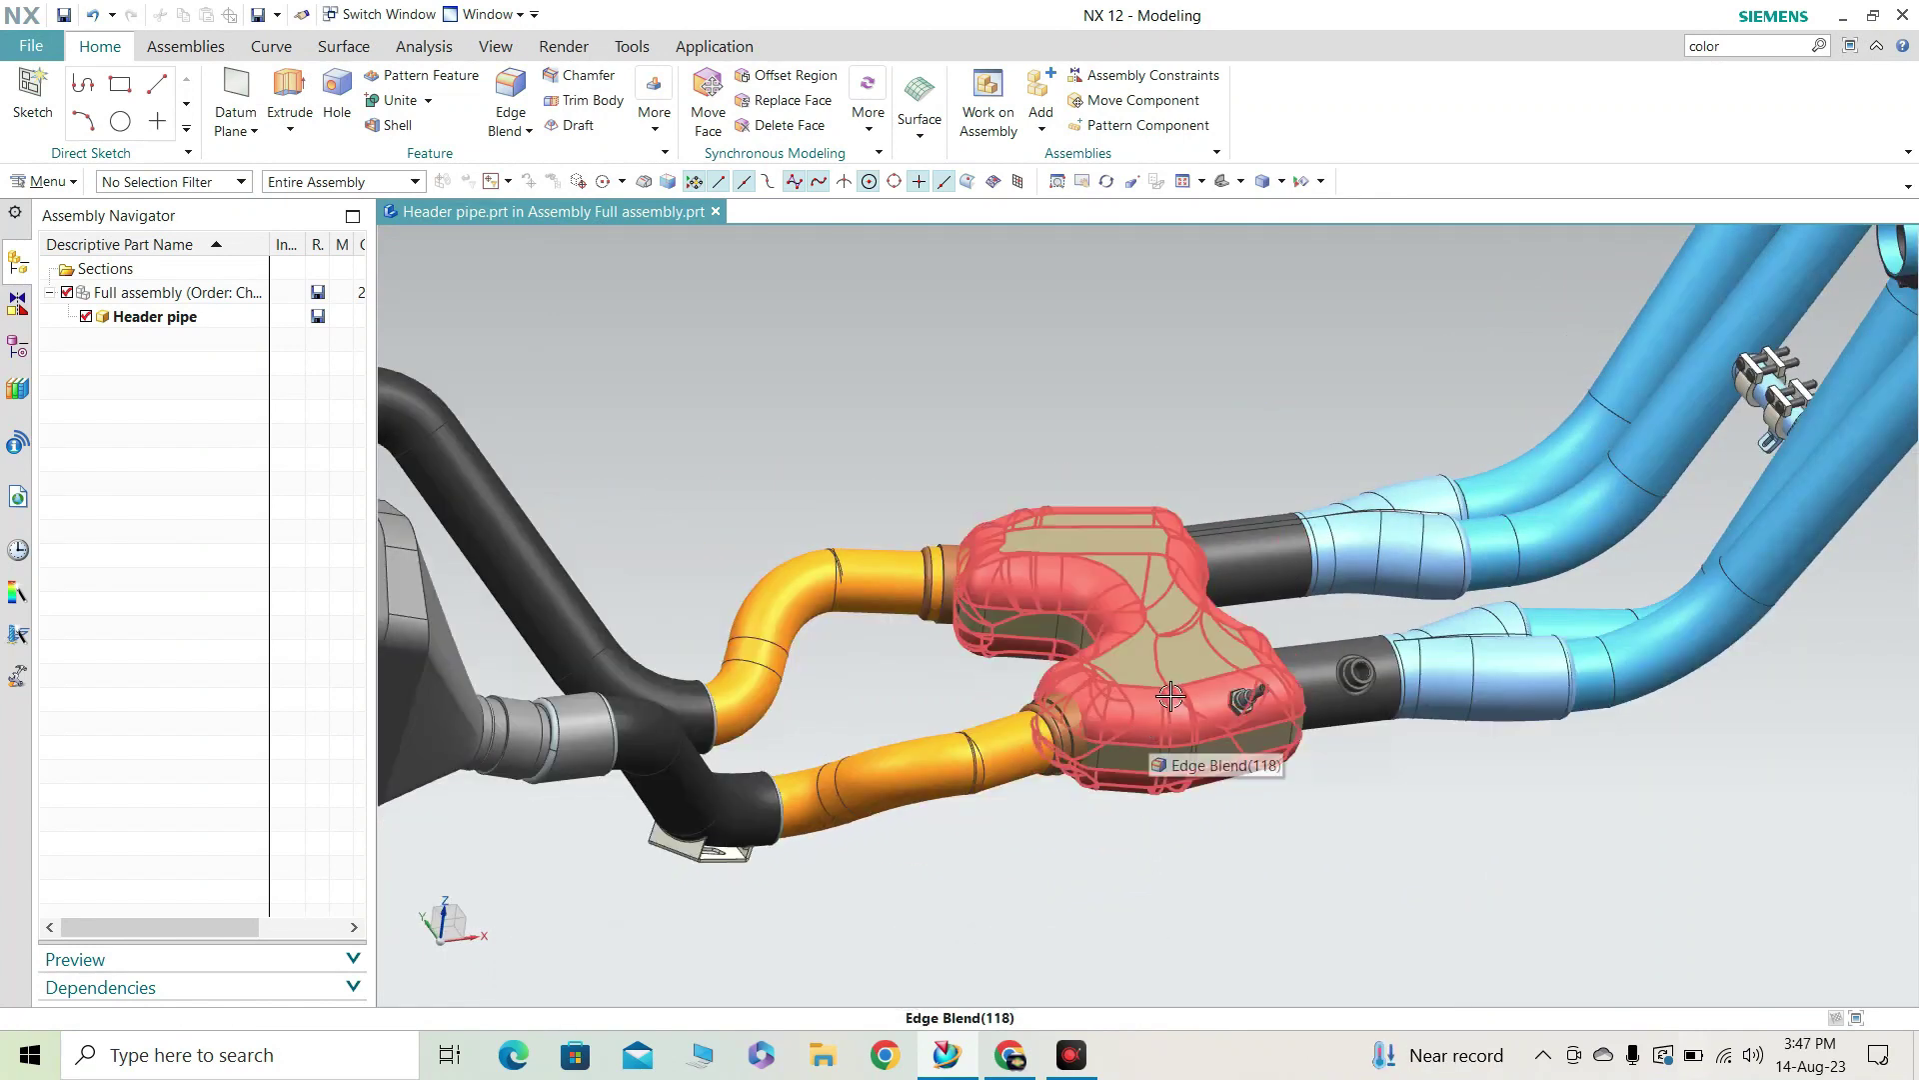
pyautogui.moveTo(1200, 668); pyautogui.dragTo(1209, 660, button='middle')
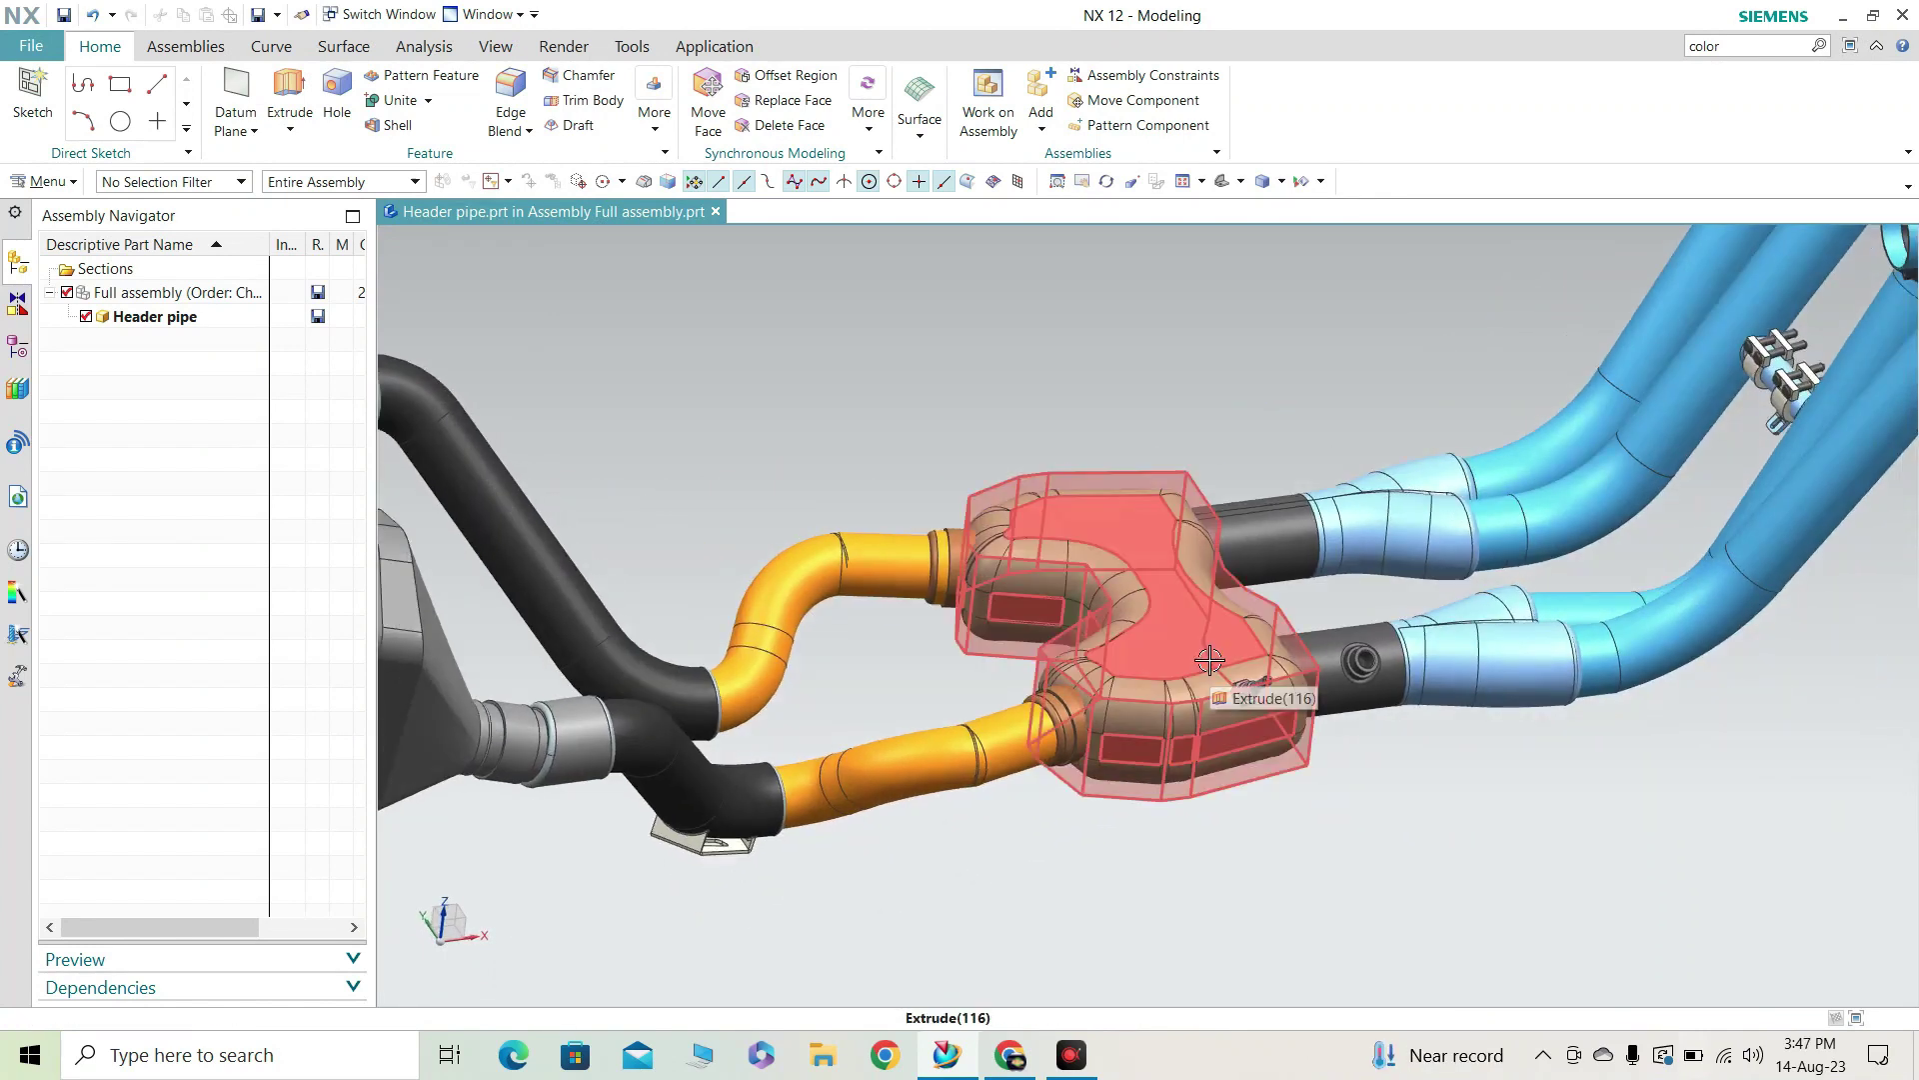
# Examine the beige central chamber from above, from the side and from below, with its orange outlet pipes and black inlet pipes.
pyautogui.keyDown('shift'); pyautogui.moveTo(1304, 838); pyautogui.dragTo(1385, 825, button='middle'); pyautogui.keyUp('shift')
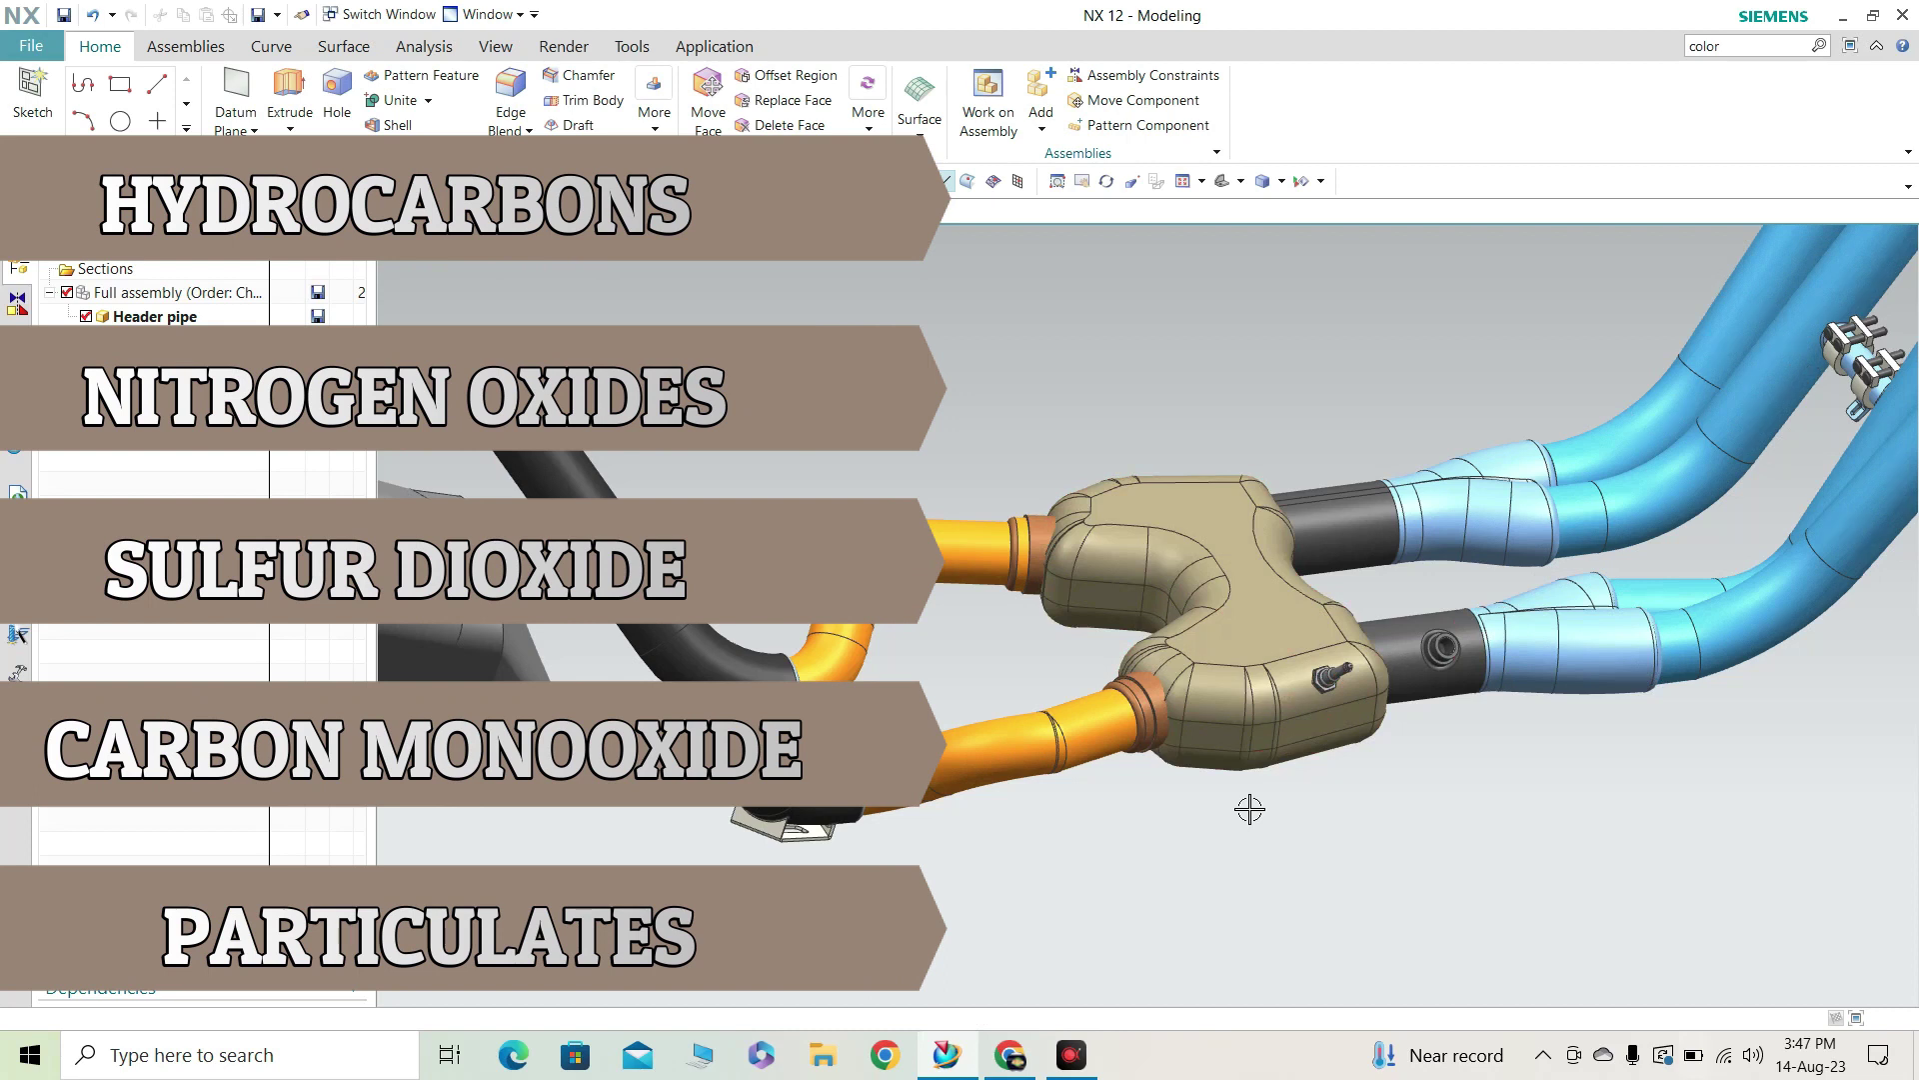
pyautogui.moveTo(1251, 806); pyautogui.dragTo(1290, 678, button='middle')
pyautogui.scroll(2, 1282, 702)
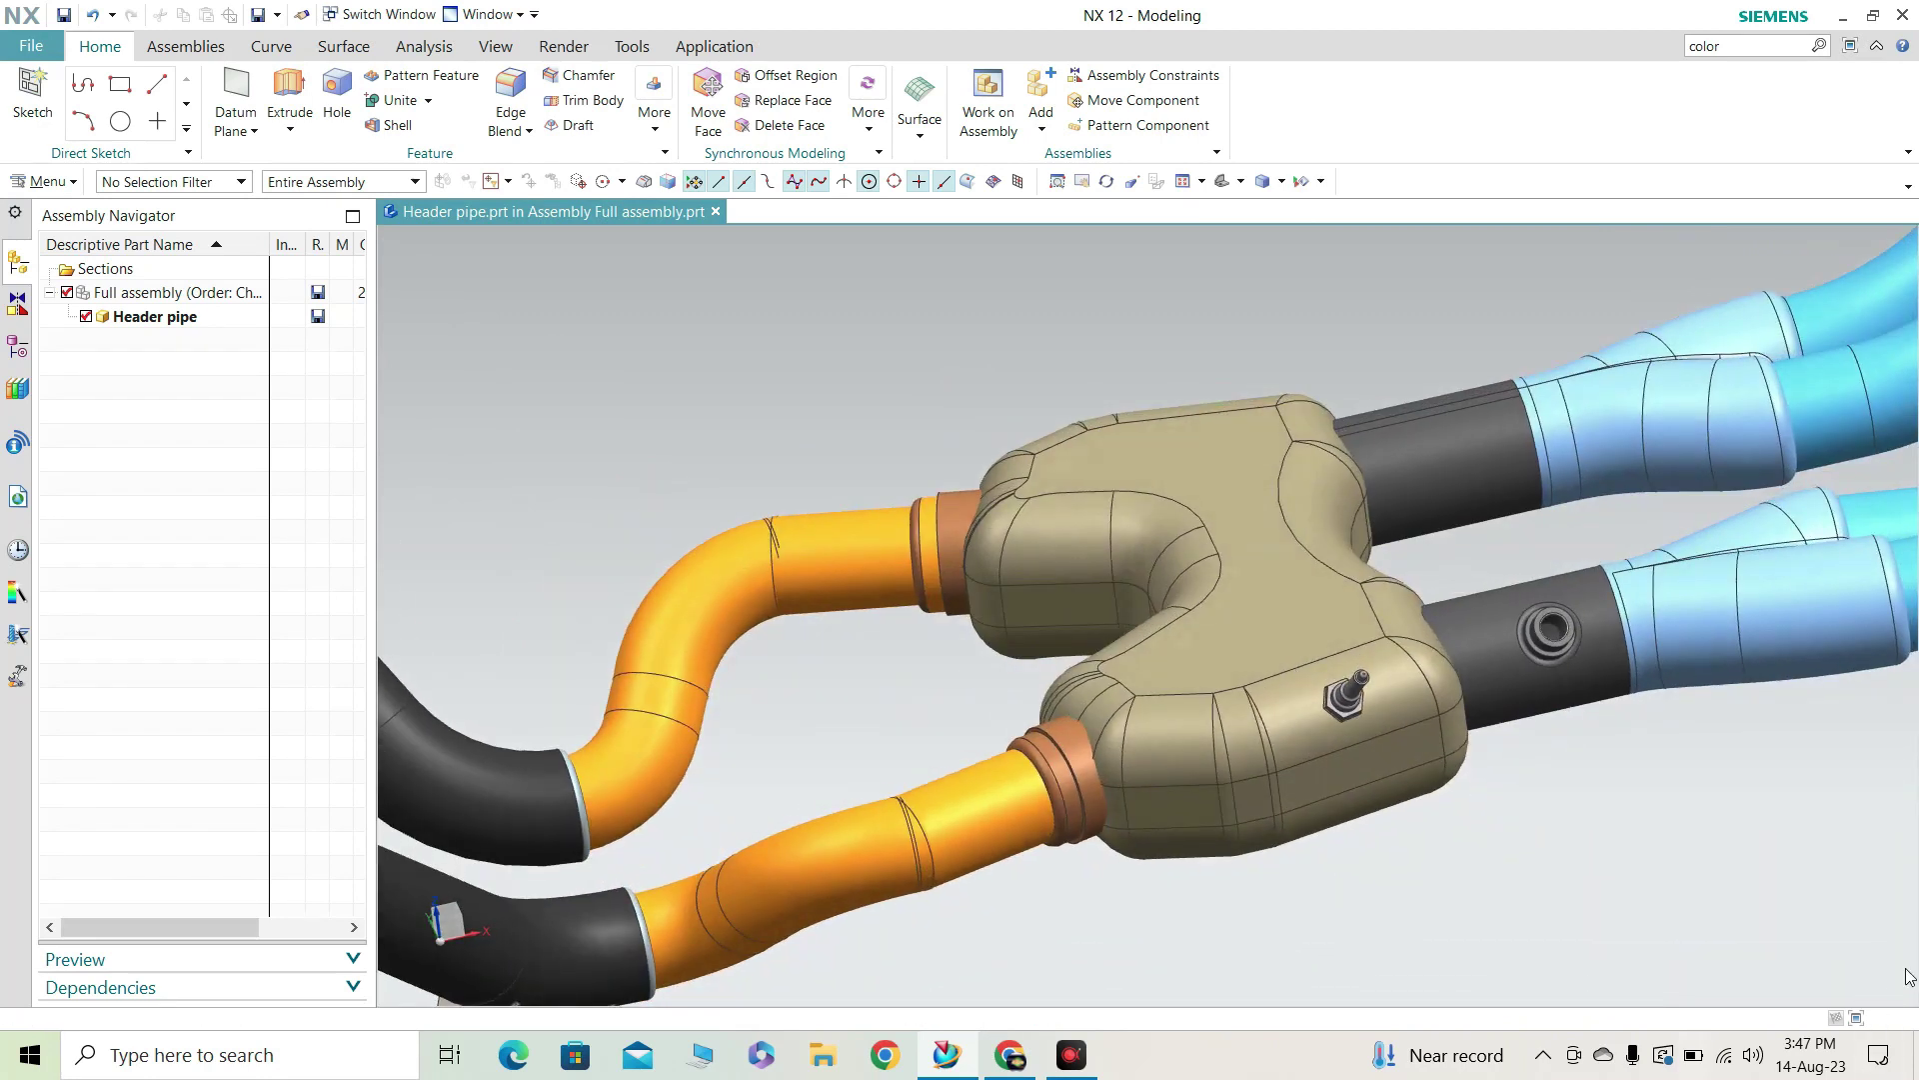
pyautogui.moveTo(1421, 896); pyautogui.dragTo(1623, 730, button='middle')
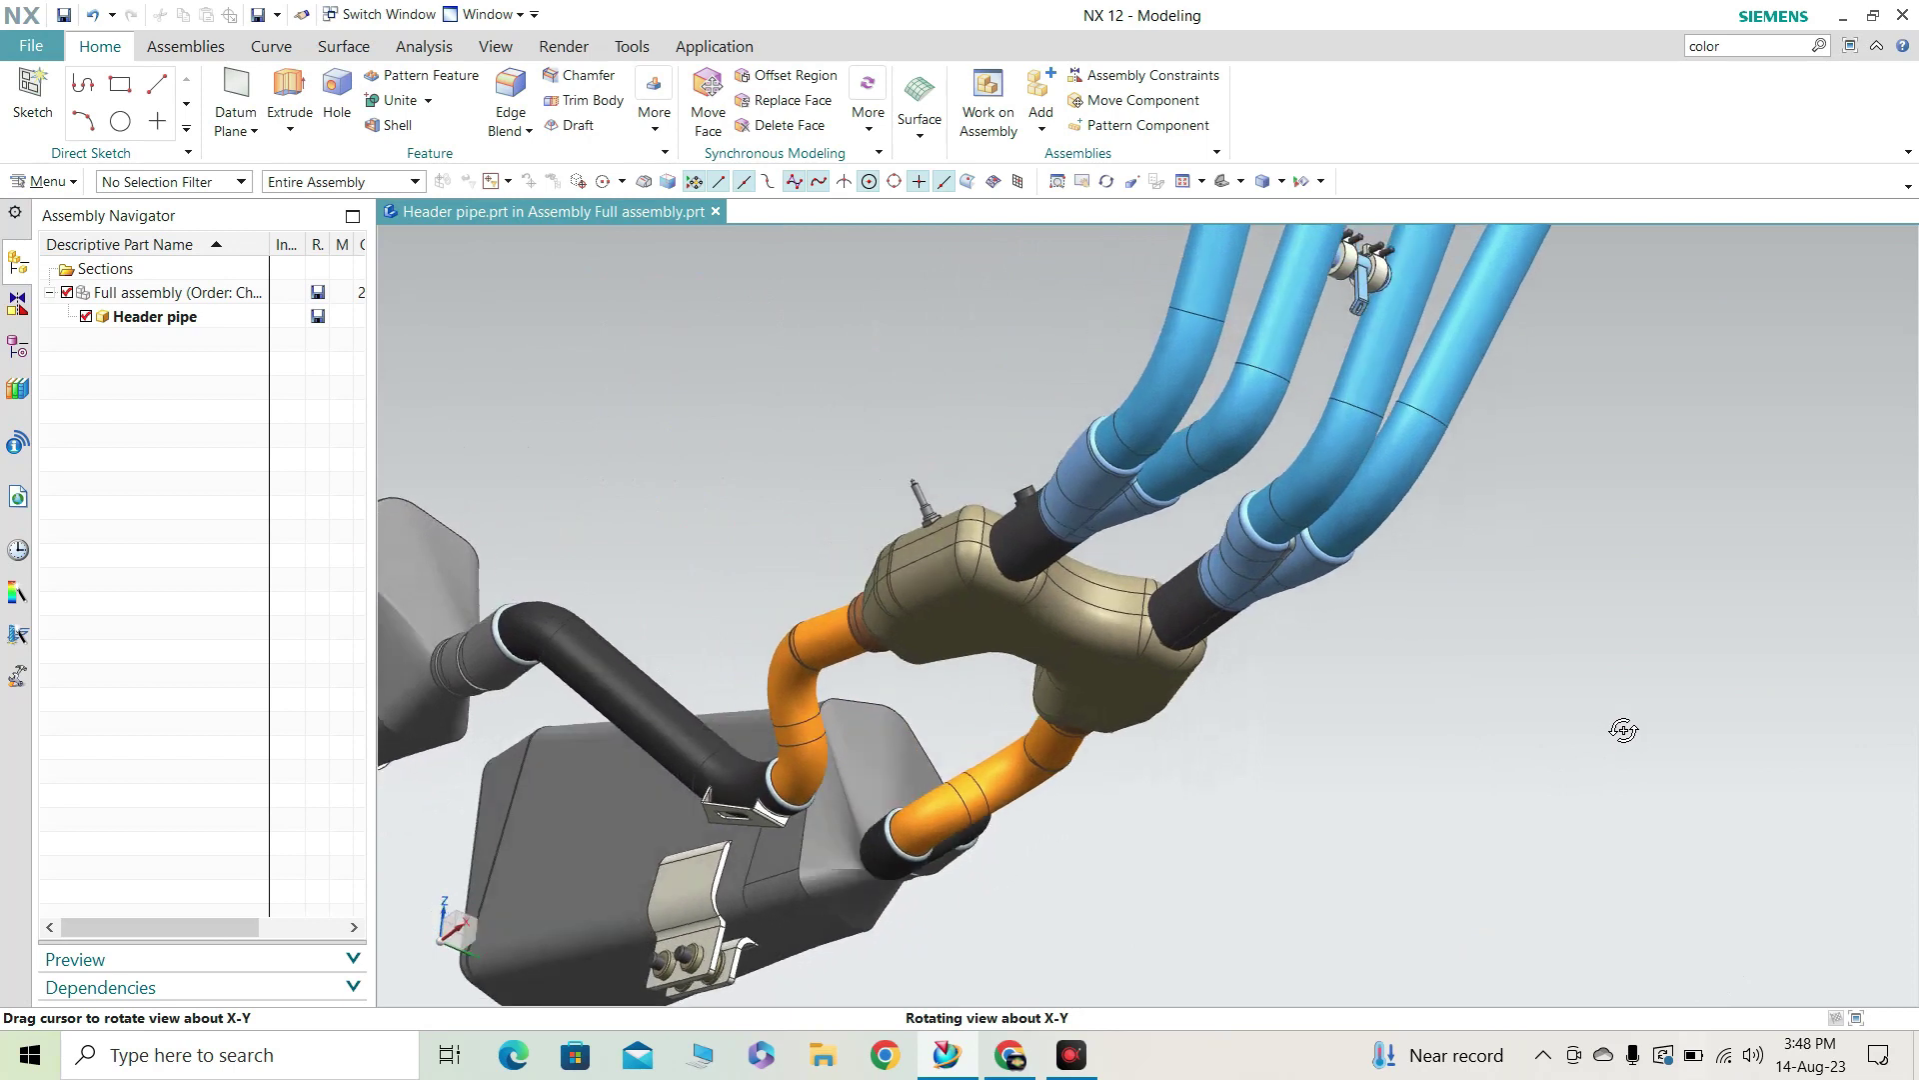
pyautogui.moveTo(1622, 730); pyautogui.dragTo(1702, 829, button='middle')
pyautogui.scroll(3, 1703, 829)
pyautogui.moveTo(1599, 779); pyautogui.dragTo(1436, 704, button='middle')
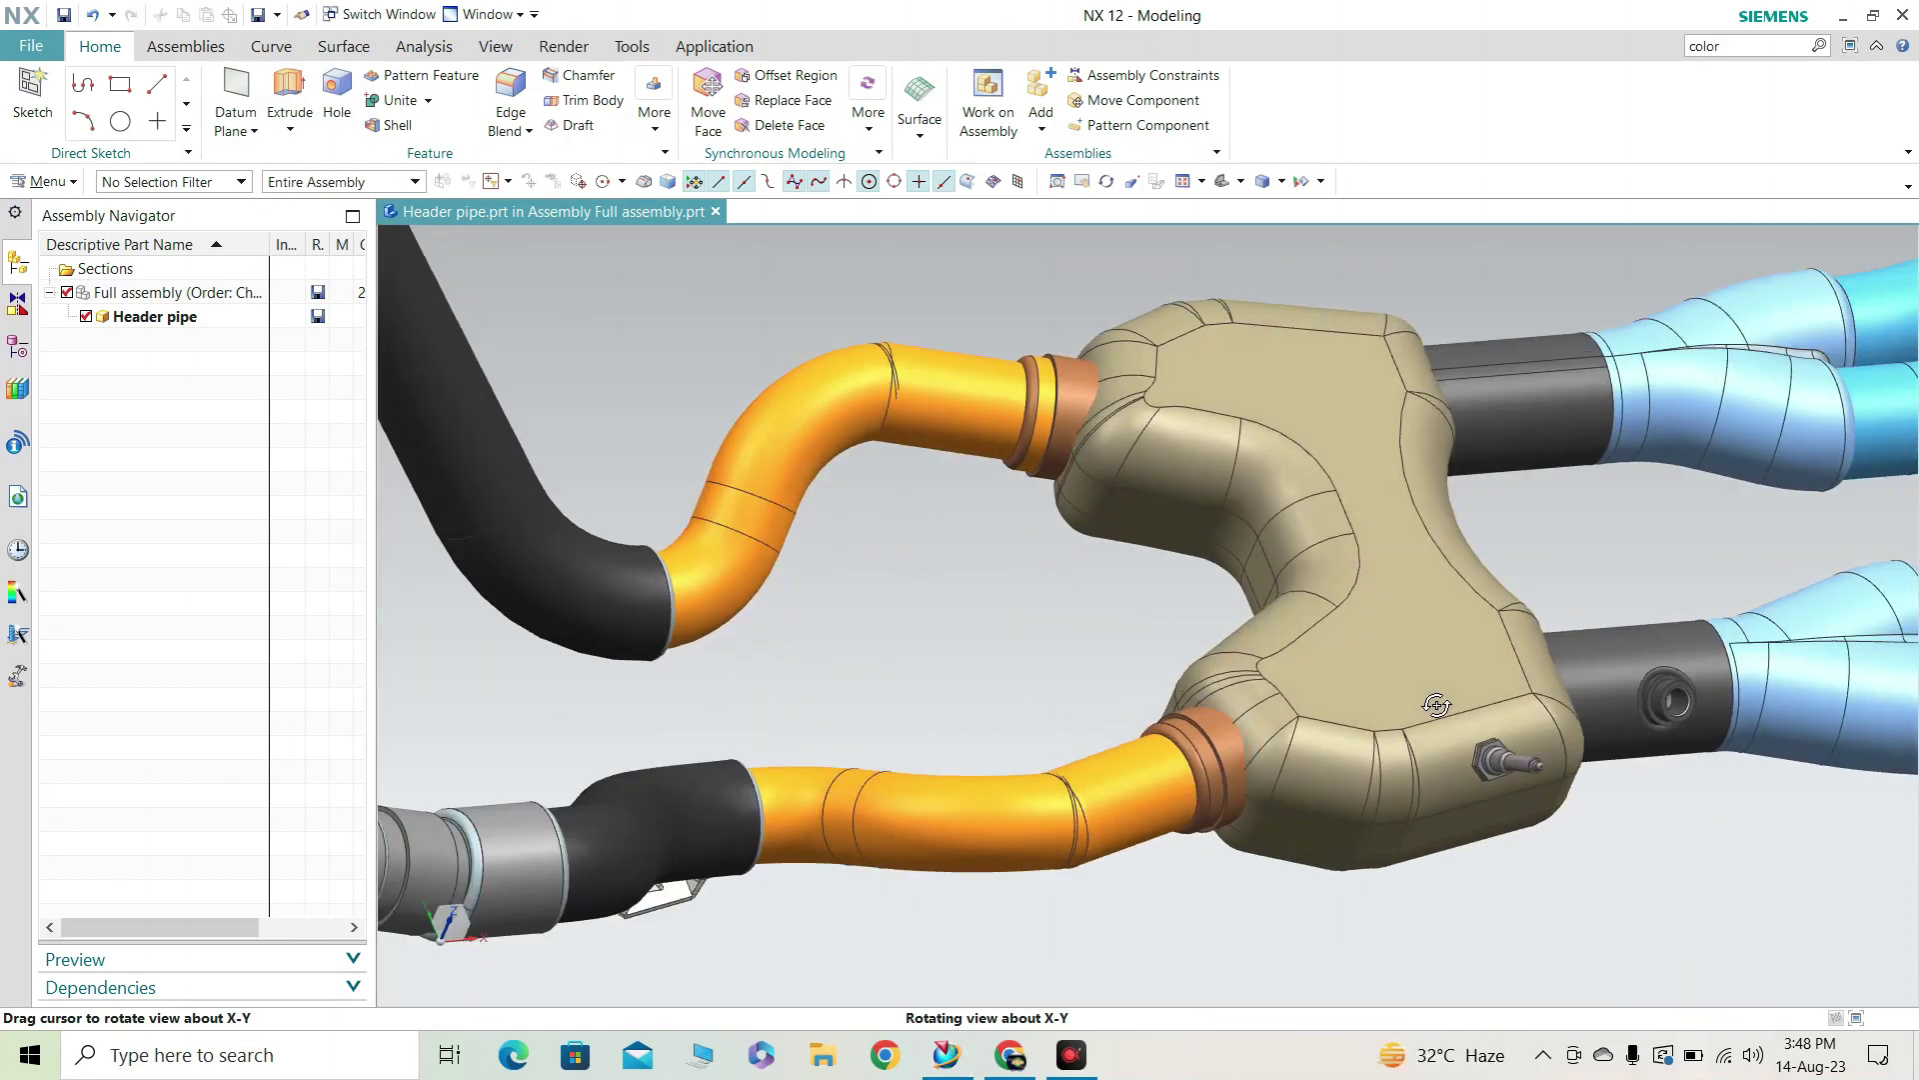
pyautogui.moveTo(1436, 705); pyautogui.dragTo(1492, 651, button='middle')
pyautogui.moveTo(1435, 692); pyautogui.dragTo(1418, 708, button='middle')
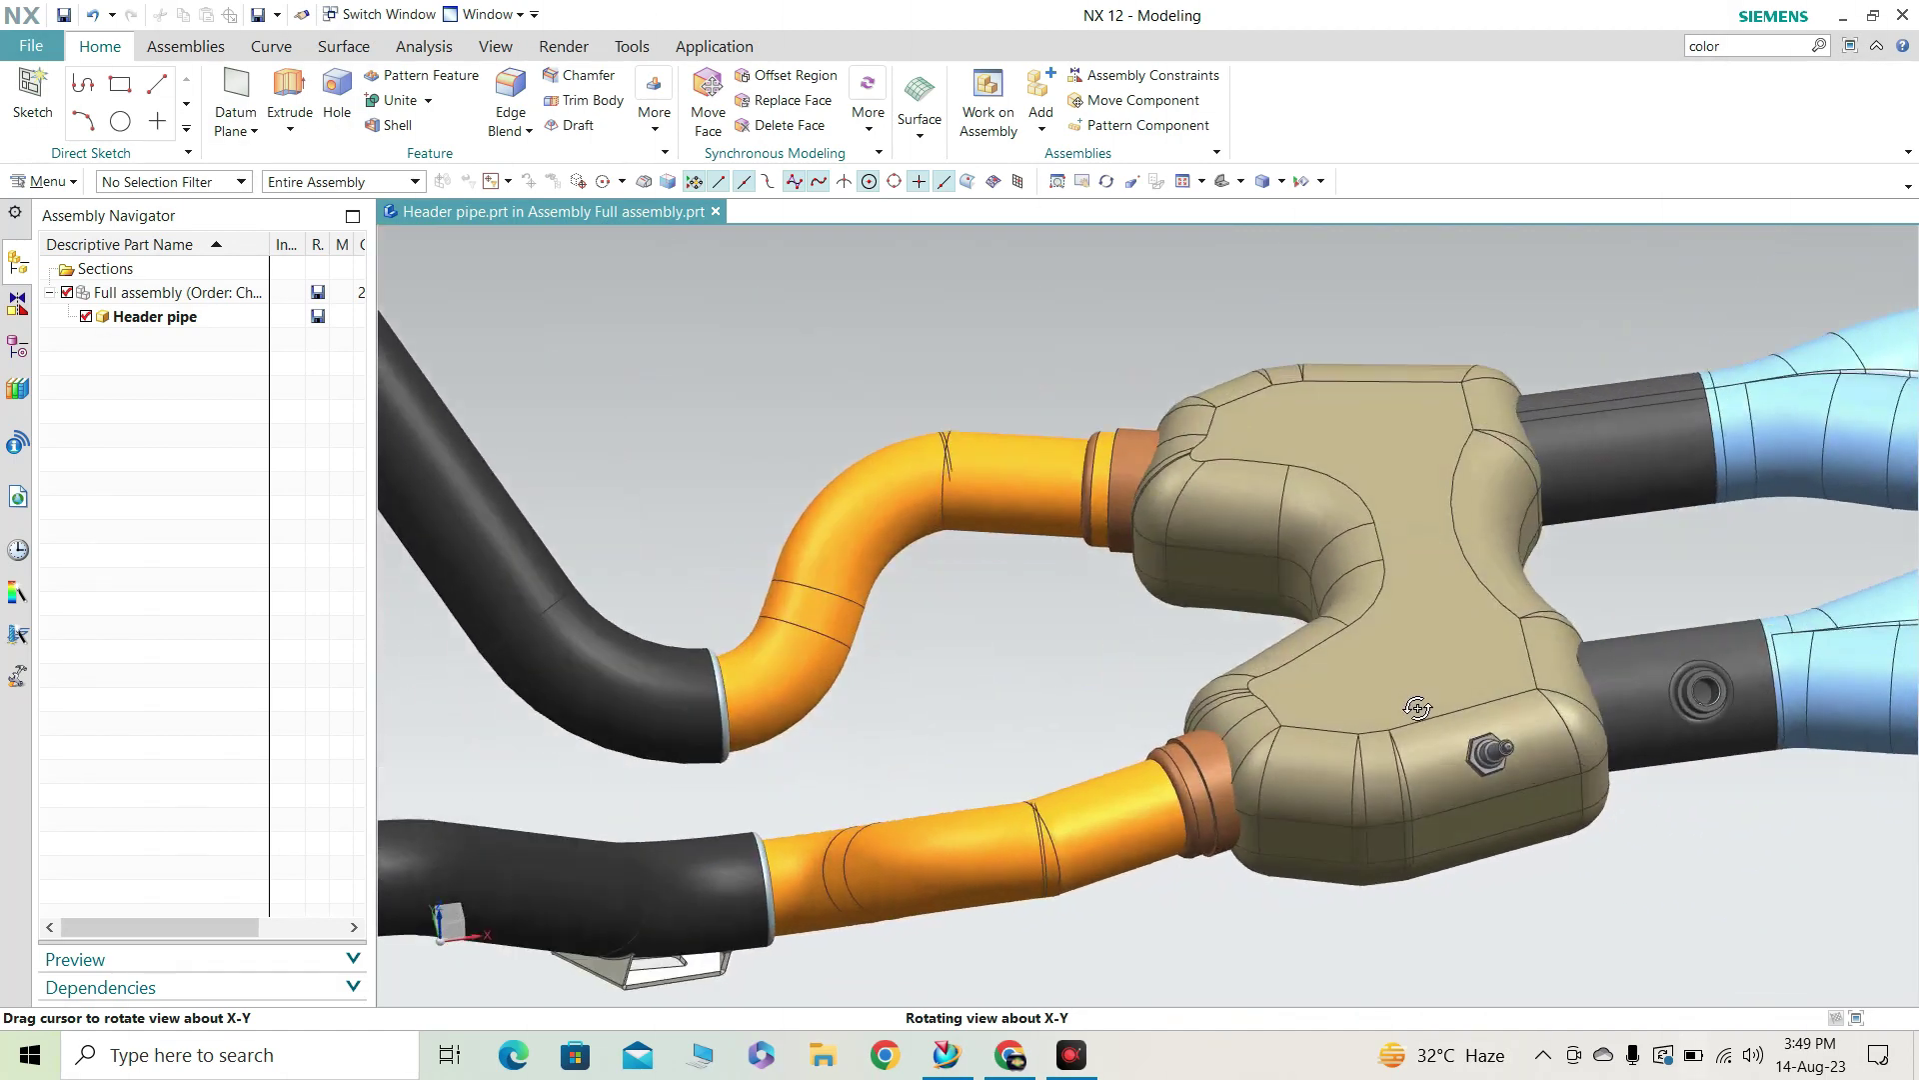
# Inspect the hex-based sensor mounted on the central chamber's side up close, and its place in the whole exhaust.
pyautogui.moveTo(1418, 707)
pyautogui.mouseDown(button='middle')
pyautogui.moveTo(1237, 647)
pyautogui.moveTo(1234, 587)
pyautogui.moveTo(1224, 627)
pyautogui.moveTo(1162, 629)
pyautogui.moveTo(1482, 630)
pyautogui.moveTo(1422, 699)
pyautogui.moveTo(1413, 673)
pyautogui.moveTo(1396, 680)
pyautogui.mouseUp(button='middle')
pyautogui.scroll(5, 1392, 659)
pyautogui.scroll(5, 1412, 688)
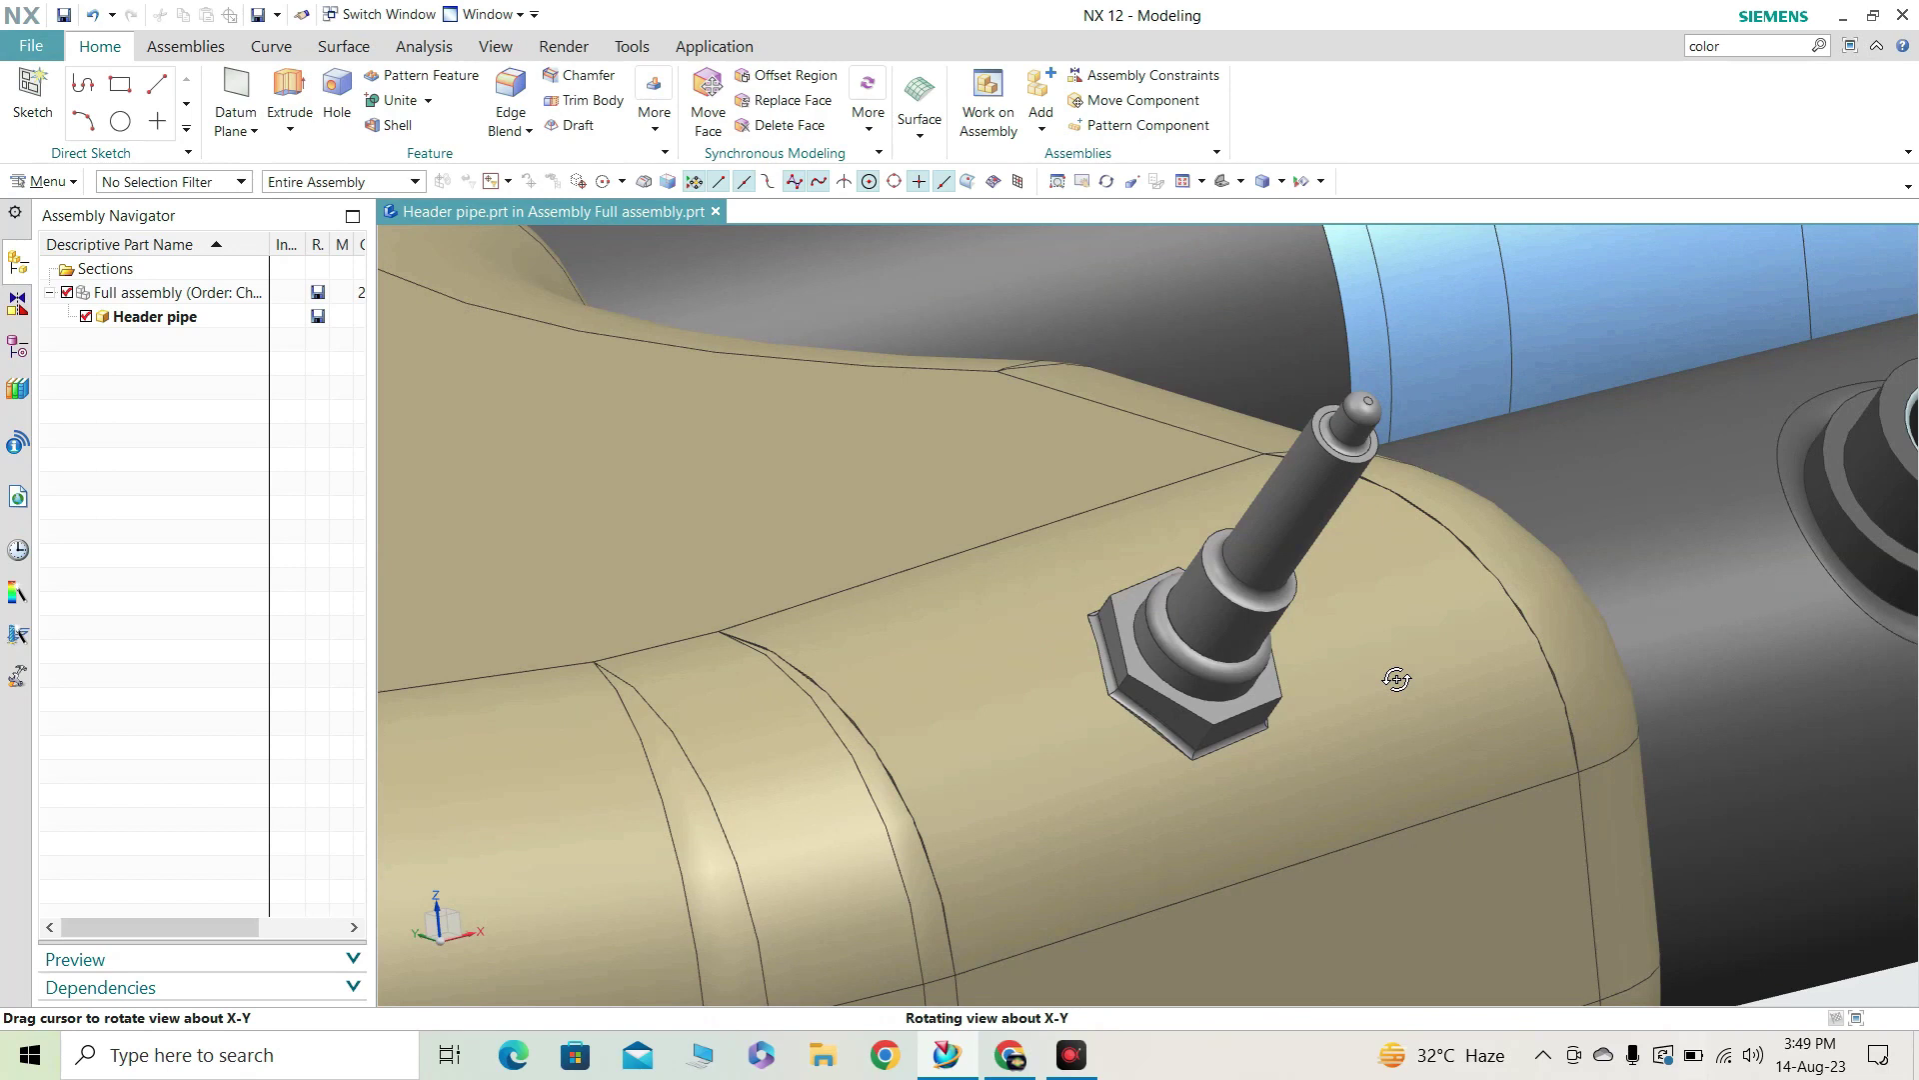
pyautogui.scroll(-3, 1397, 680)
pyautogui.moveTo(1409, 680); pyautogui.dragTo(1329, 550, button='middle')
pyautogui.scroll(-5, 1110, 388)
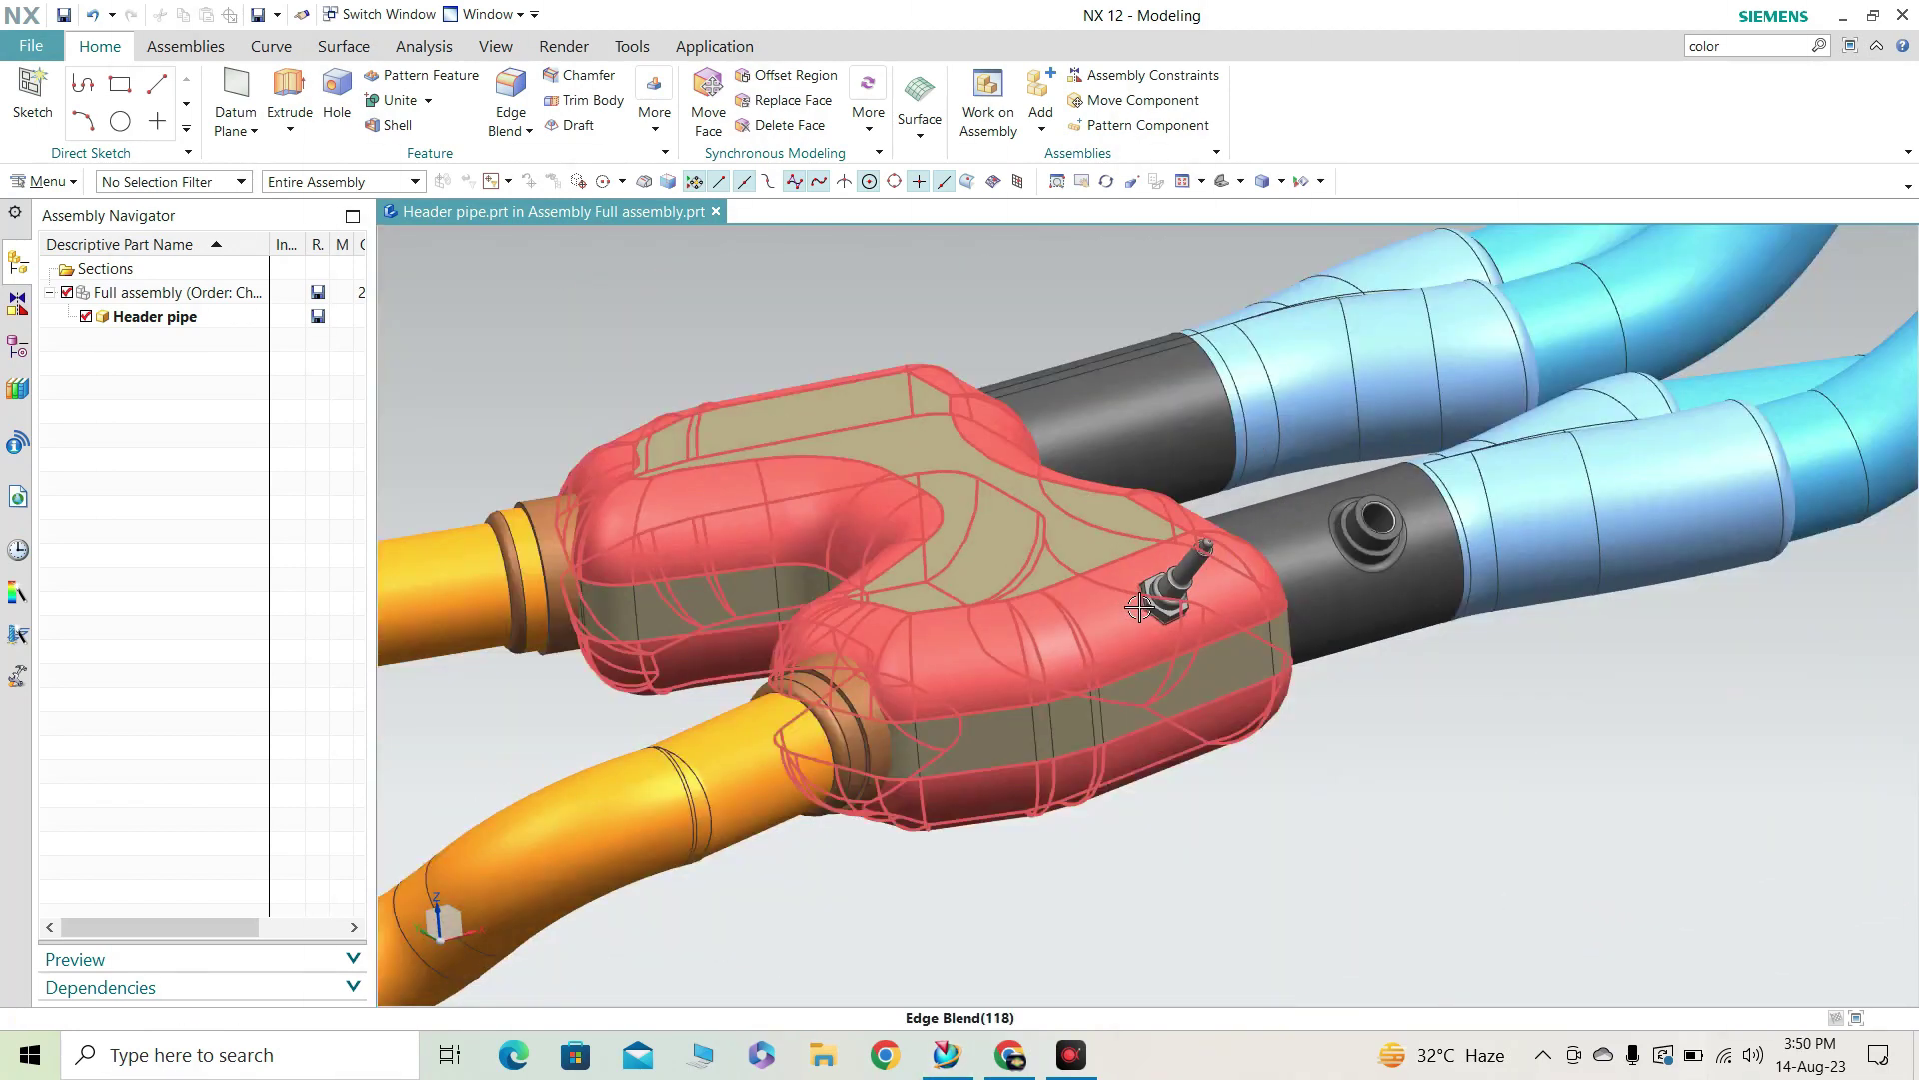
pyautogui.scroll(3, 1186, 560)
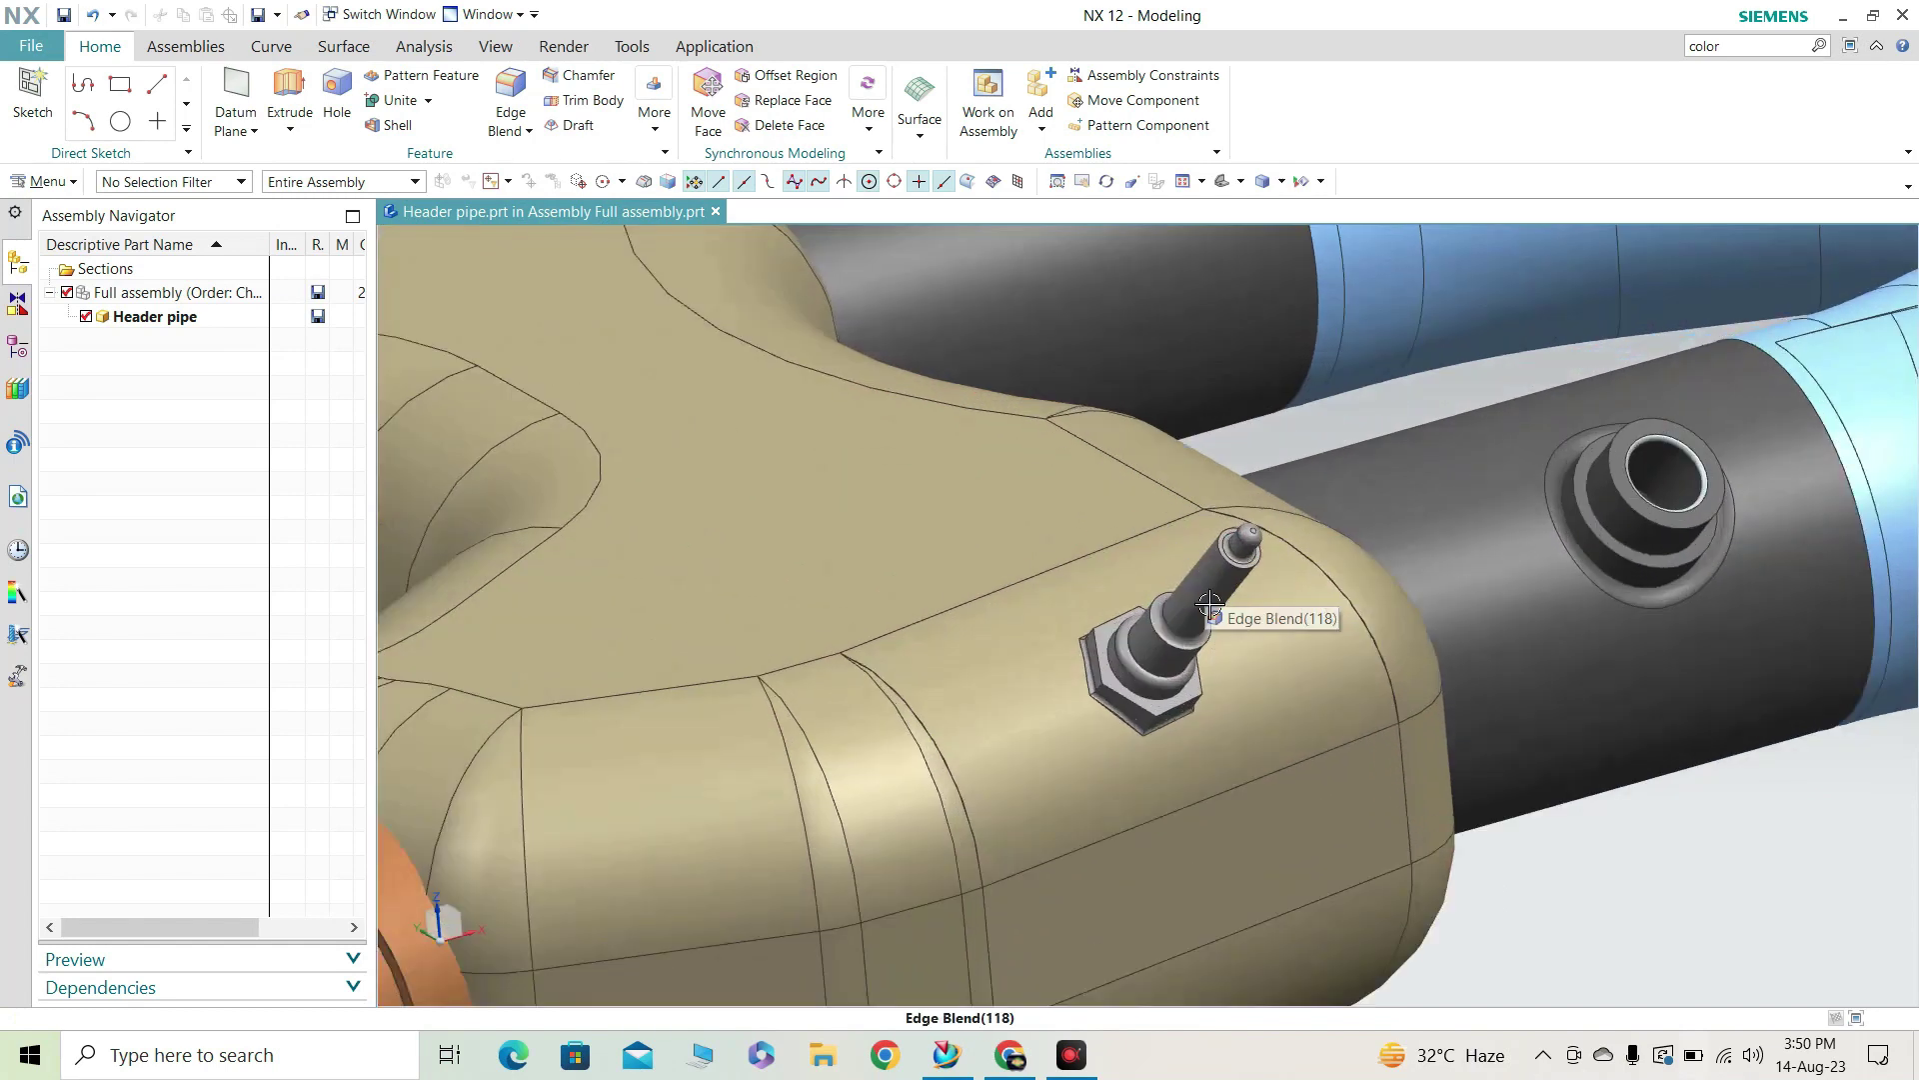
pyautogui.scroll(-8, 1496, 754)
pyautogui.scroll(3, 1799, 540)
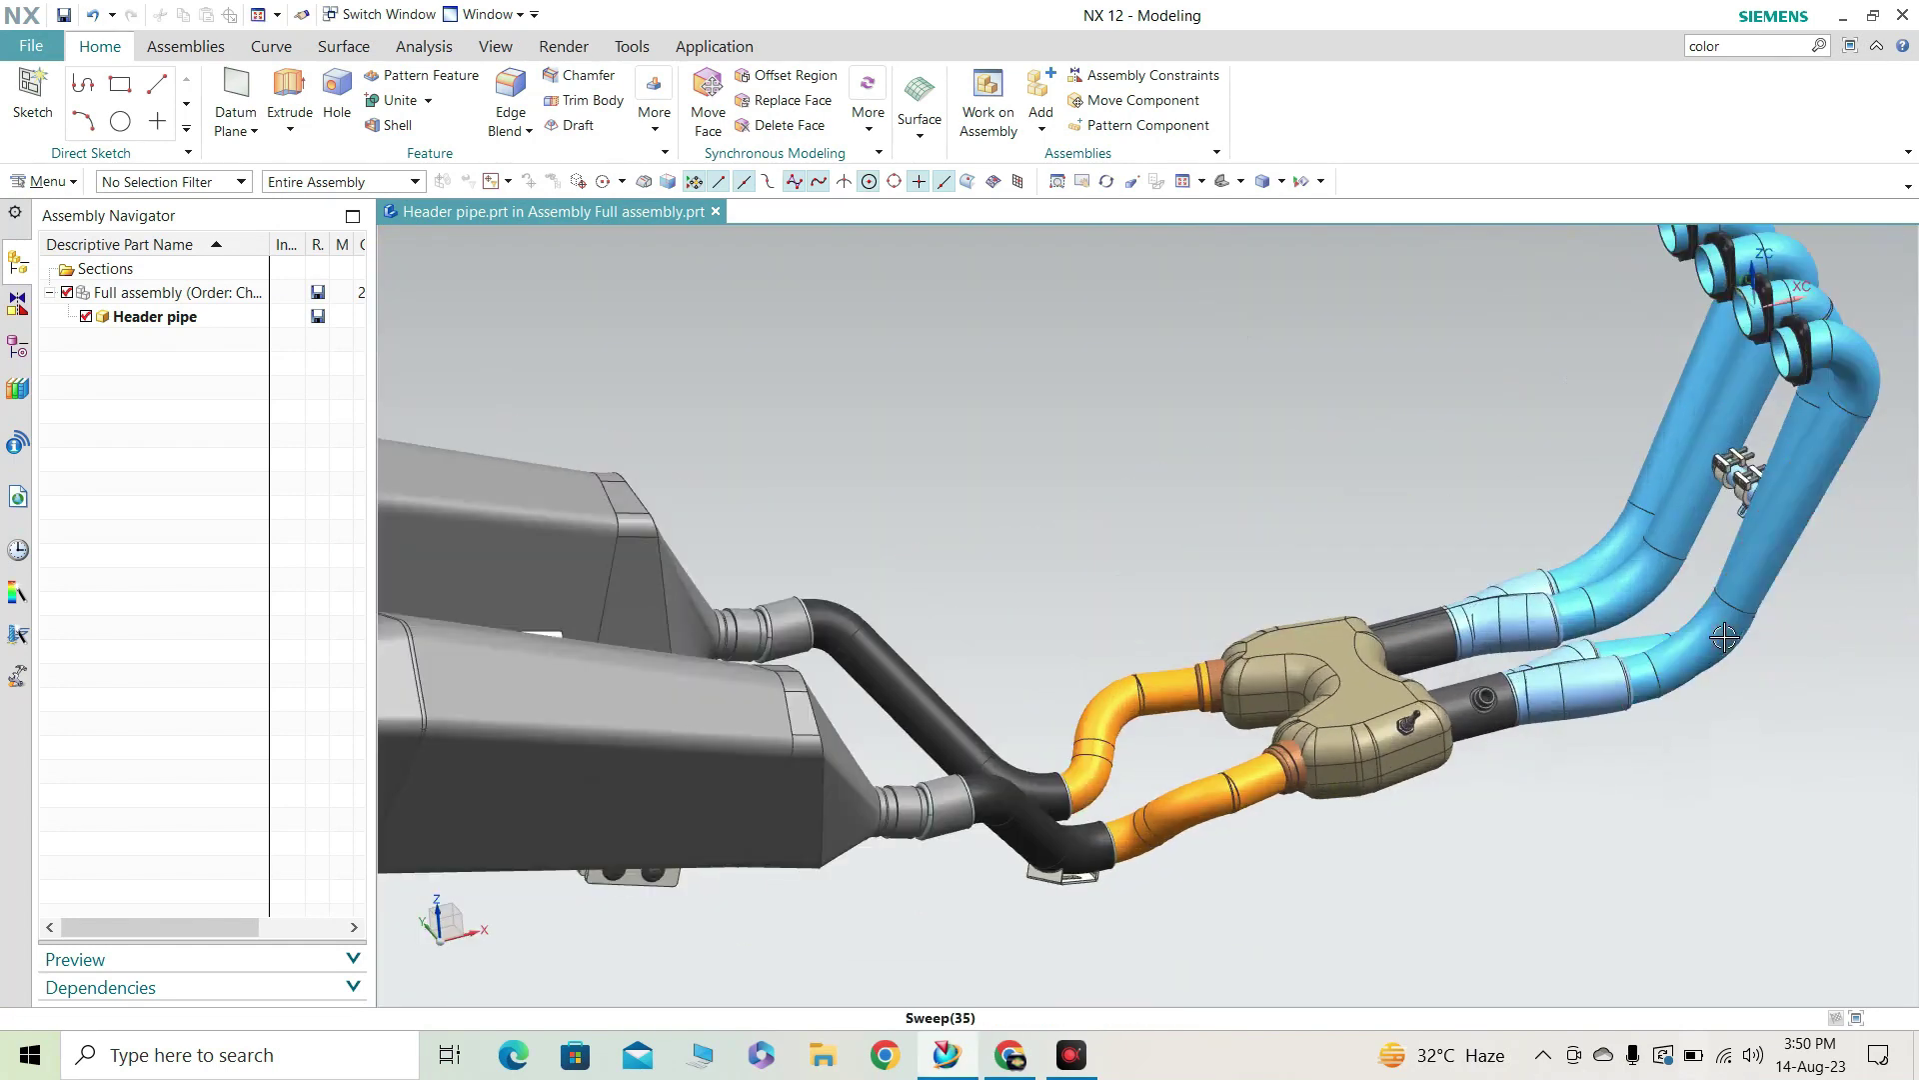
# Compare the chamber's side profile with the sensor and the threaded boss on the adjoining black pipe.
pyautogui.scroll(-5, 1804, 535)
pyautogui.scroll(6, 1803, 532)
pyautogui.scroll(4, 1316, 740)
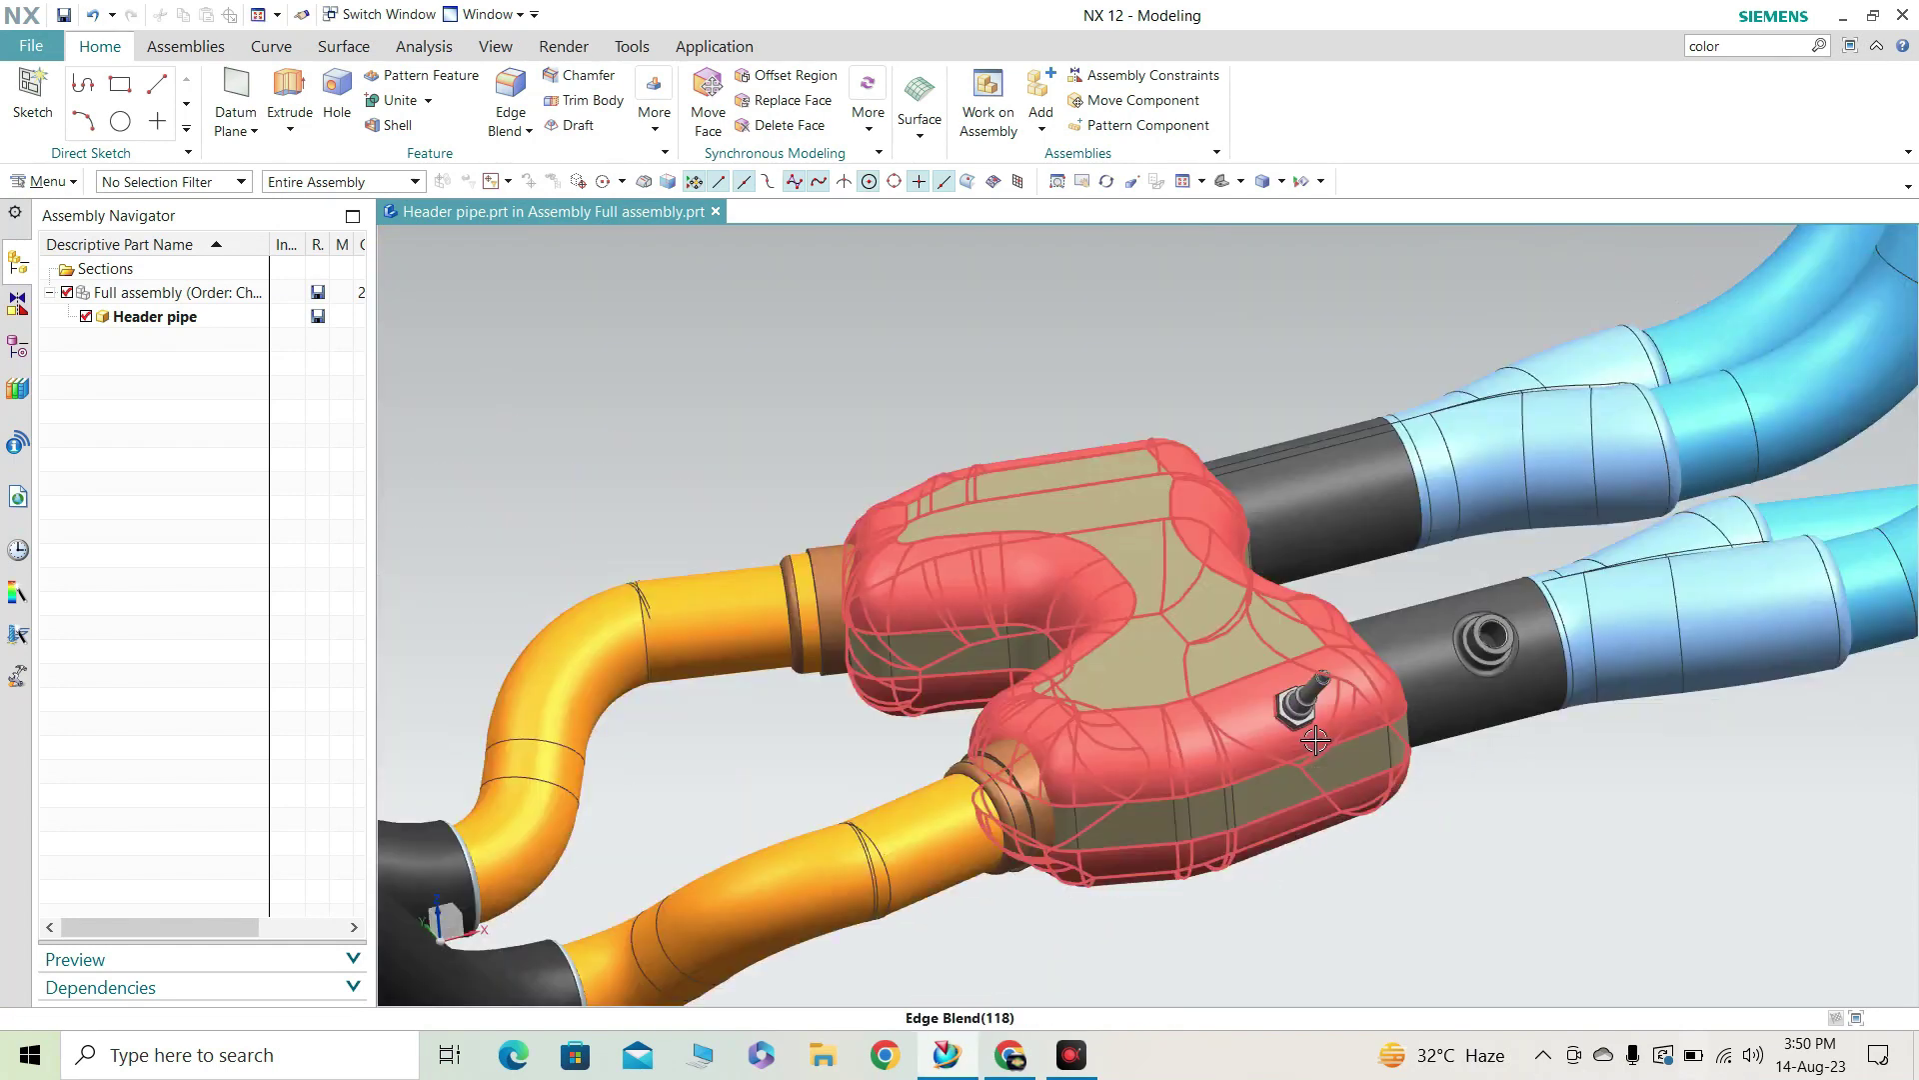
pyautogui.moveTo(1310, 733)
pyautogui.mouseDown(button='middle')
pyautogui.moveTo(1318, 869)
pyautogui.moveTo(1319, 722)
pyautogui.moveTo(1293, 755)
pyautogui.moveTo(1283, 736)
pyautogui.mouseUp(button='middle')
pyautogui.scroll(-2, 1282, 746)
pyautogui.scroll(4, 1280, 746)
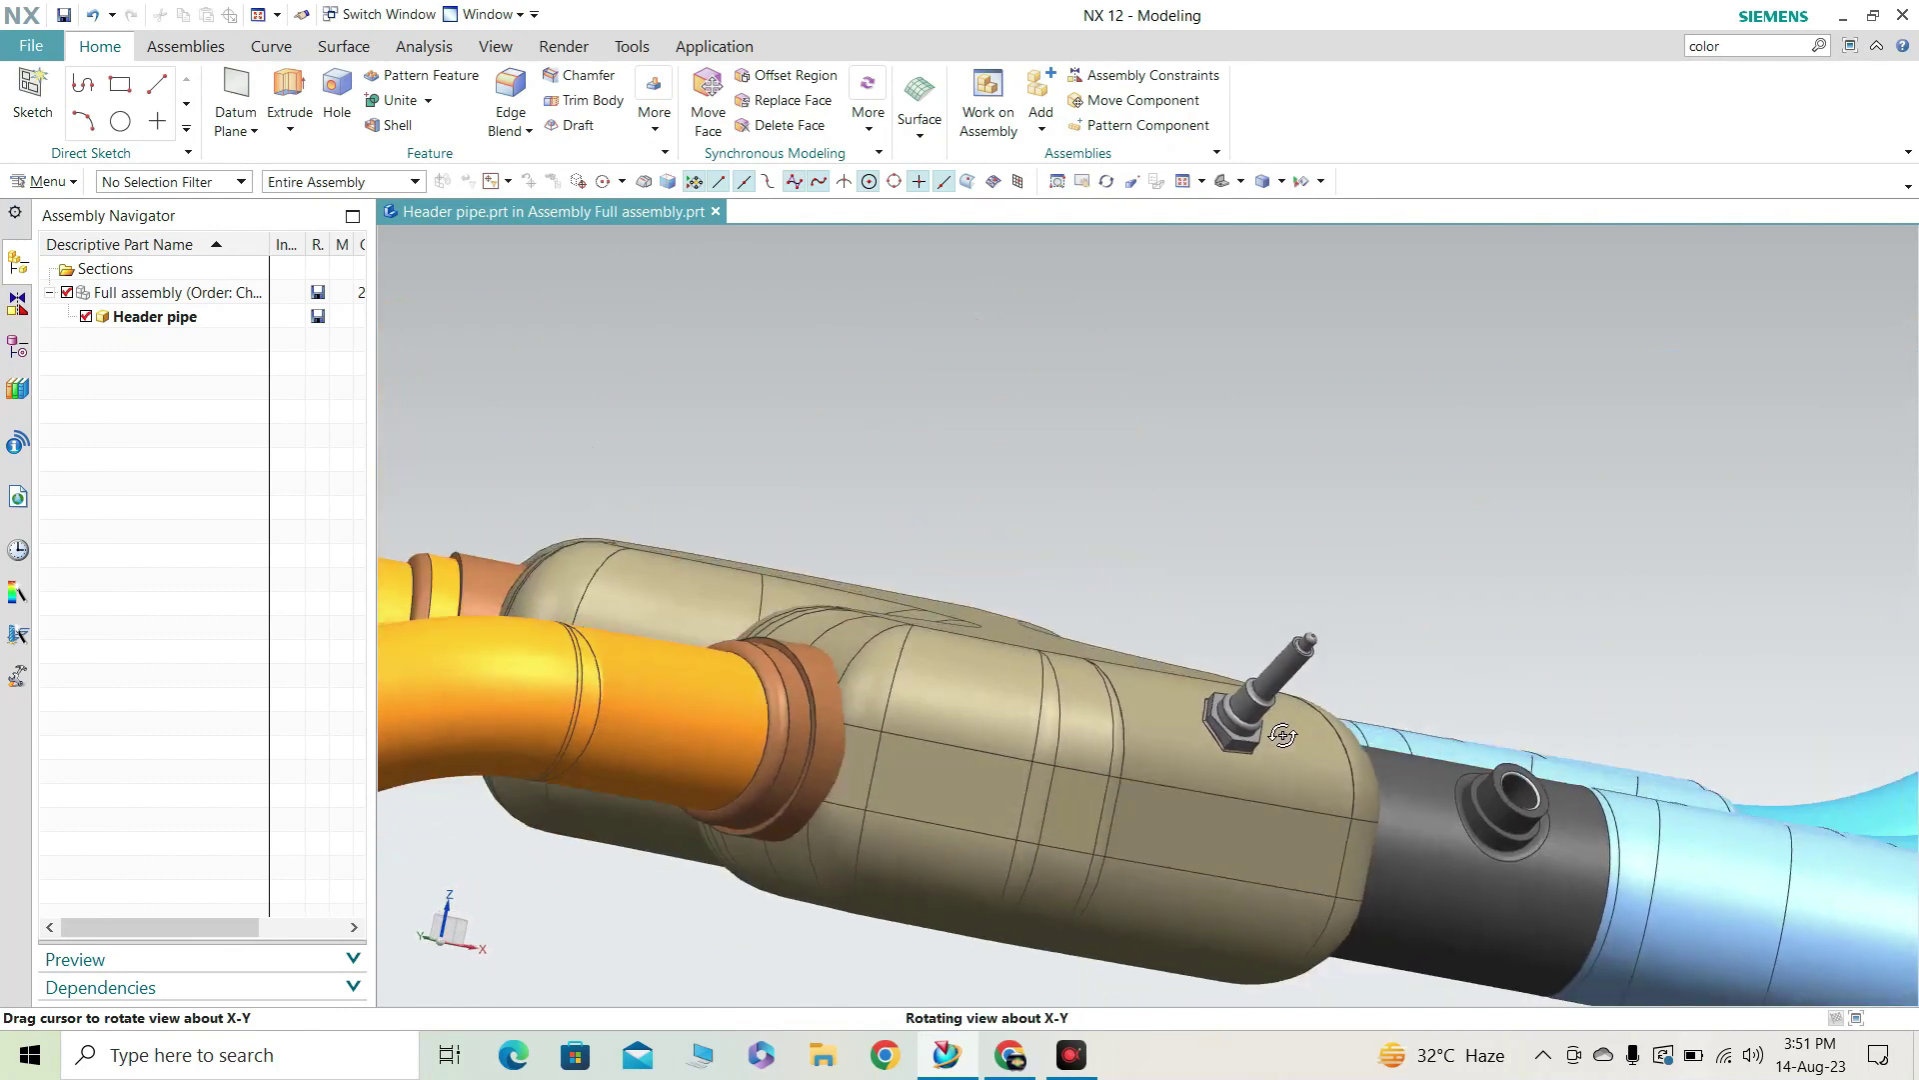
pyautogui.moveTo(1284, 736); pyautogui.dragTo(1166, 671, button='middle')
pyautogui.scroll(5, 1240, 719)
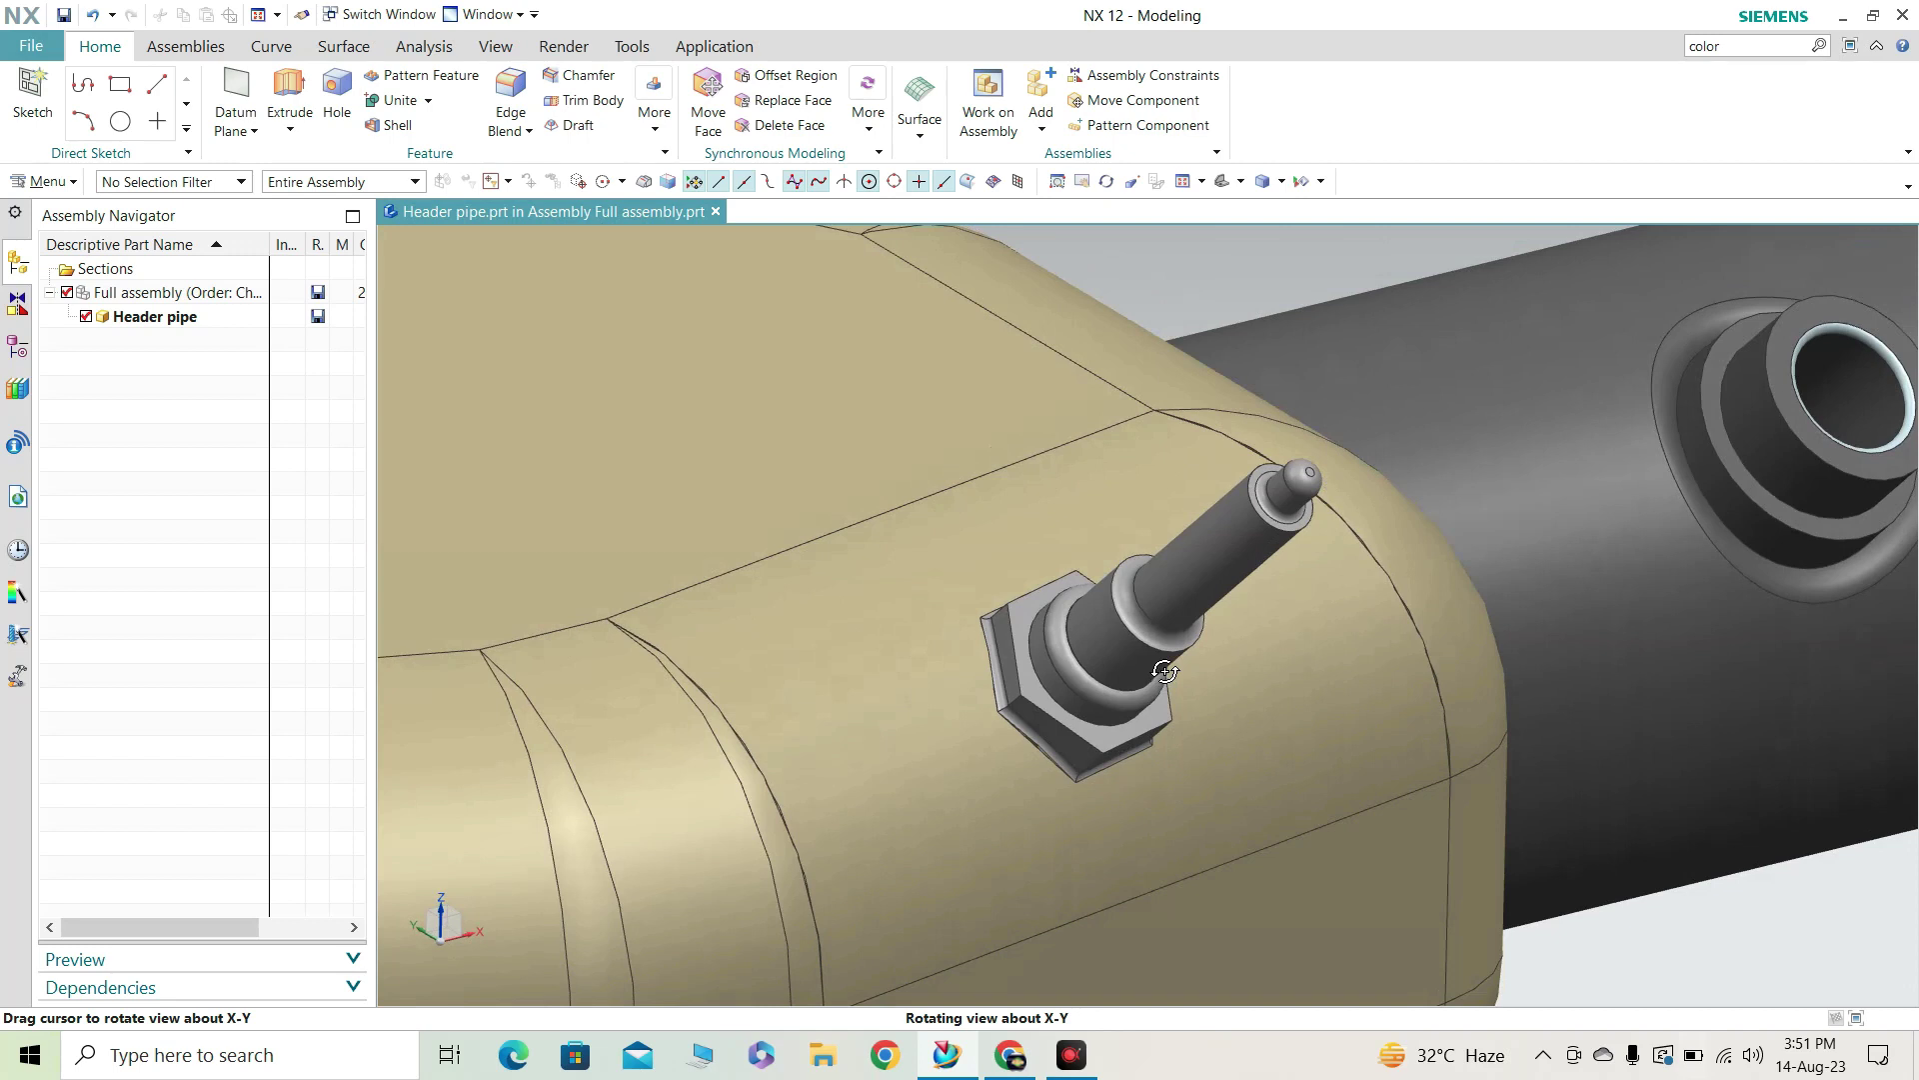
pyautogui.moveTo(1165, 671)
pyautogui.mouseDown(button='middle')
pyautogui.moveTo(1140, 620)
pyautogui.moveTo(1162, 659)
pyautogui.mouseUp(button='middle')
pyautogui.scroll(-6, 1162, 654)
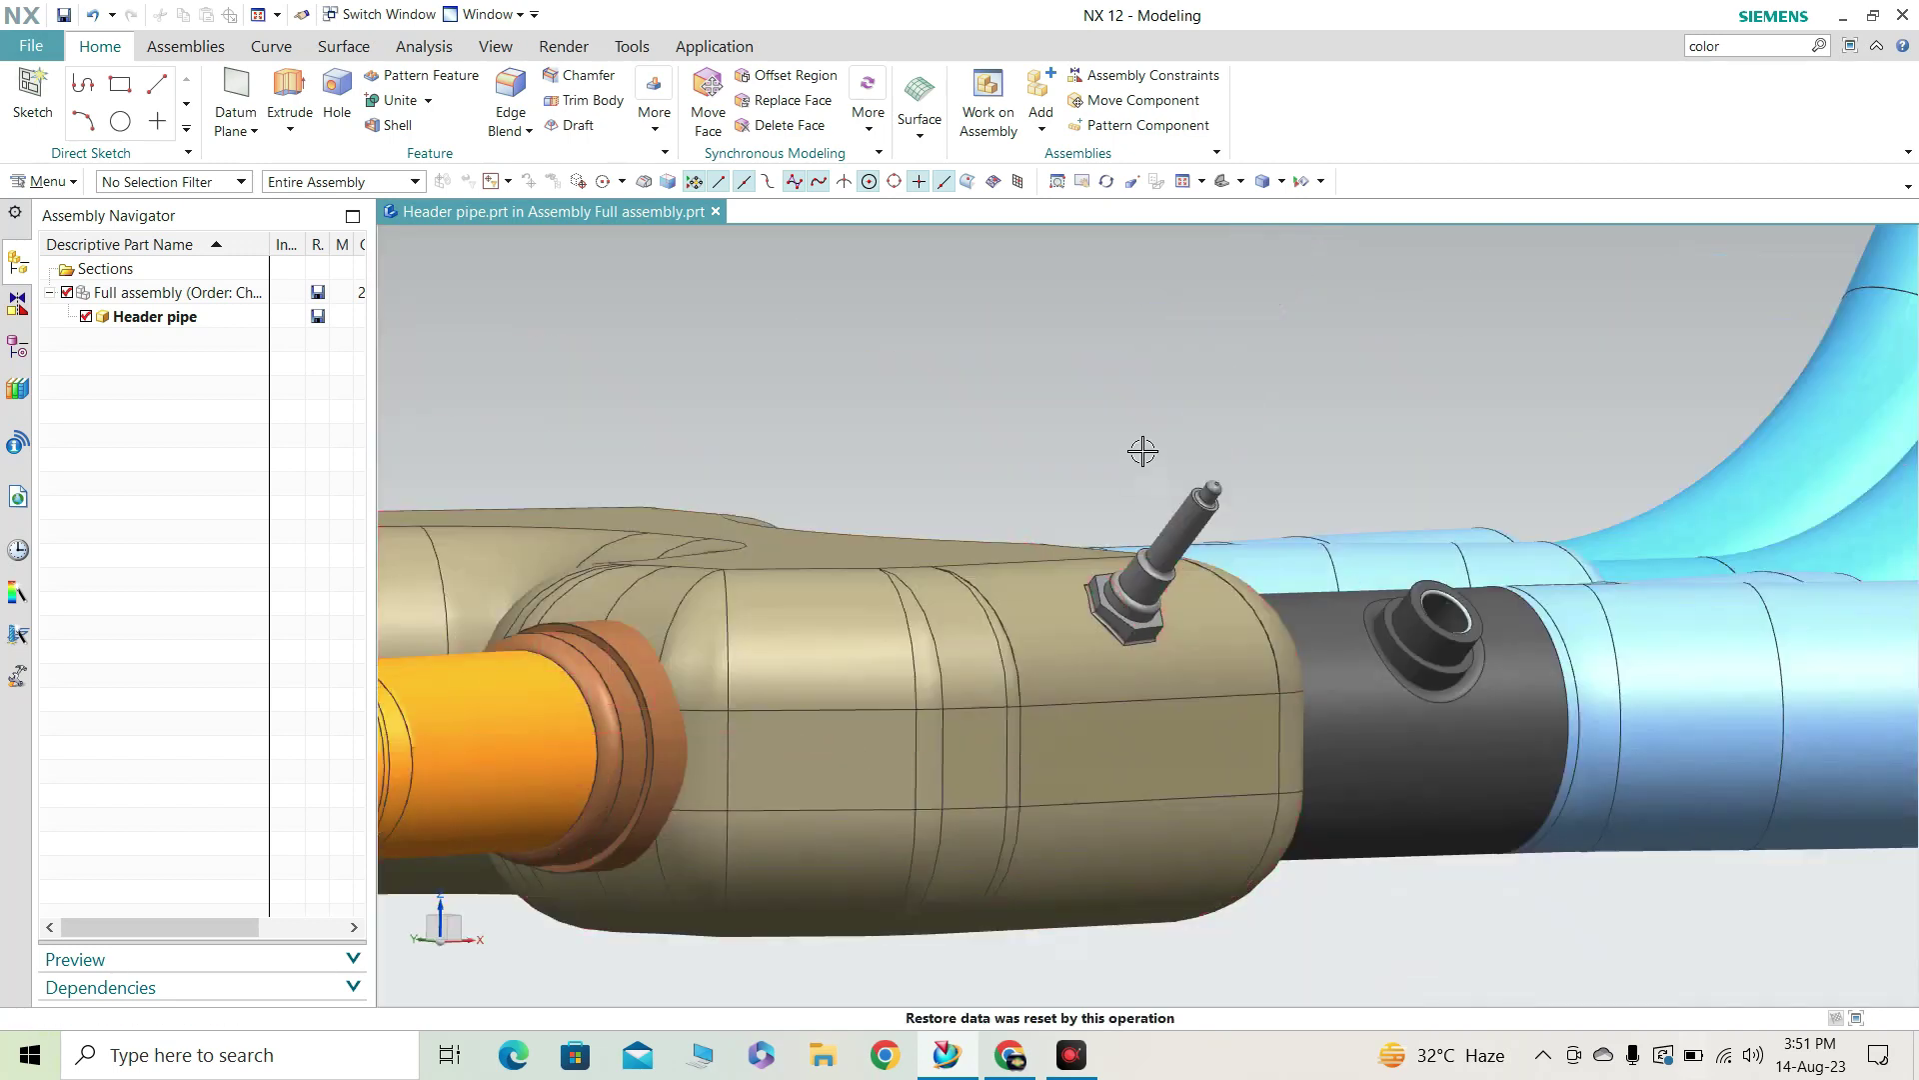
# Update the display of the model and check the sensor's edges on the chamber up close.
pyautogui.scroll(2, 1143, 451)
pyautogui.rightClick(1133, 409)
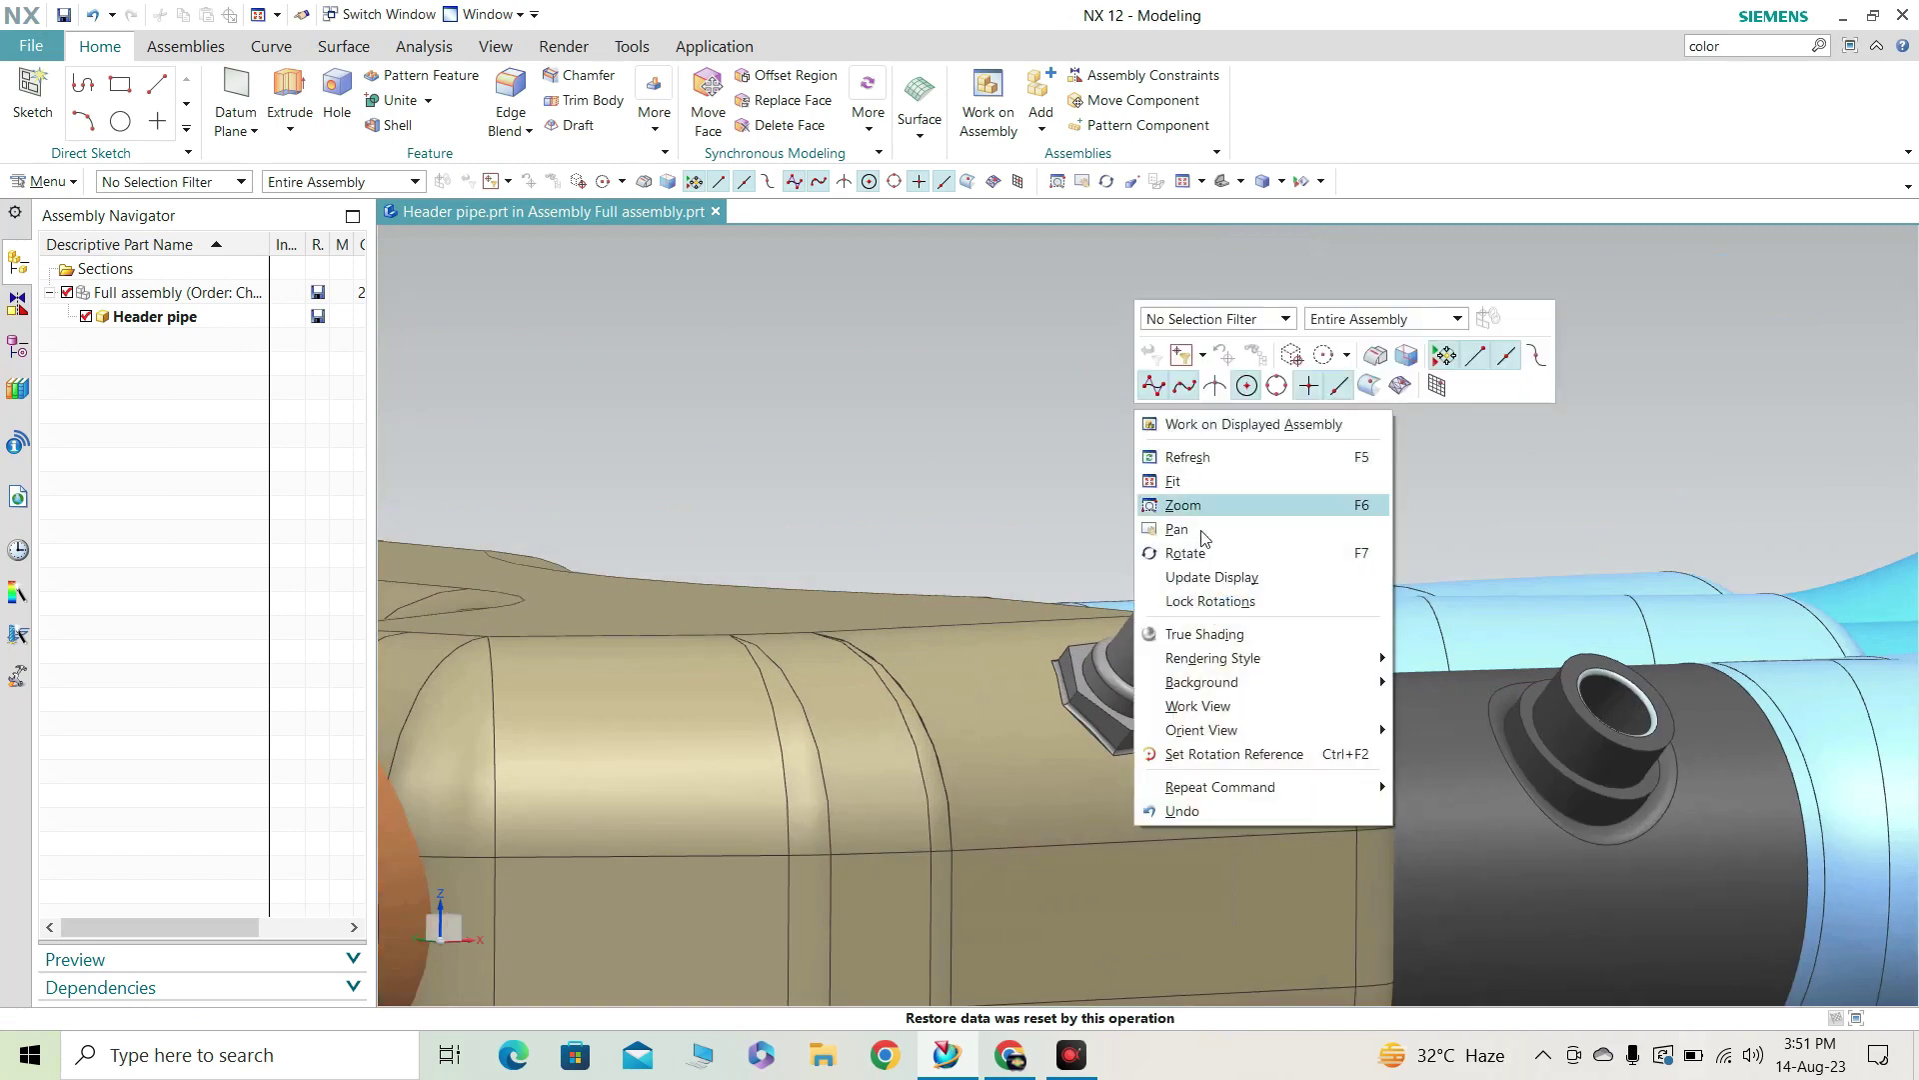
pyautogui.click(1205, 579)
pyautogui.moveTo(1148, 779); pyautogui.dragTo(1121, 706, button='middle')
pyautogui.scroll(-1, 1124, 704)
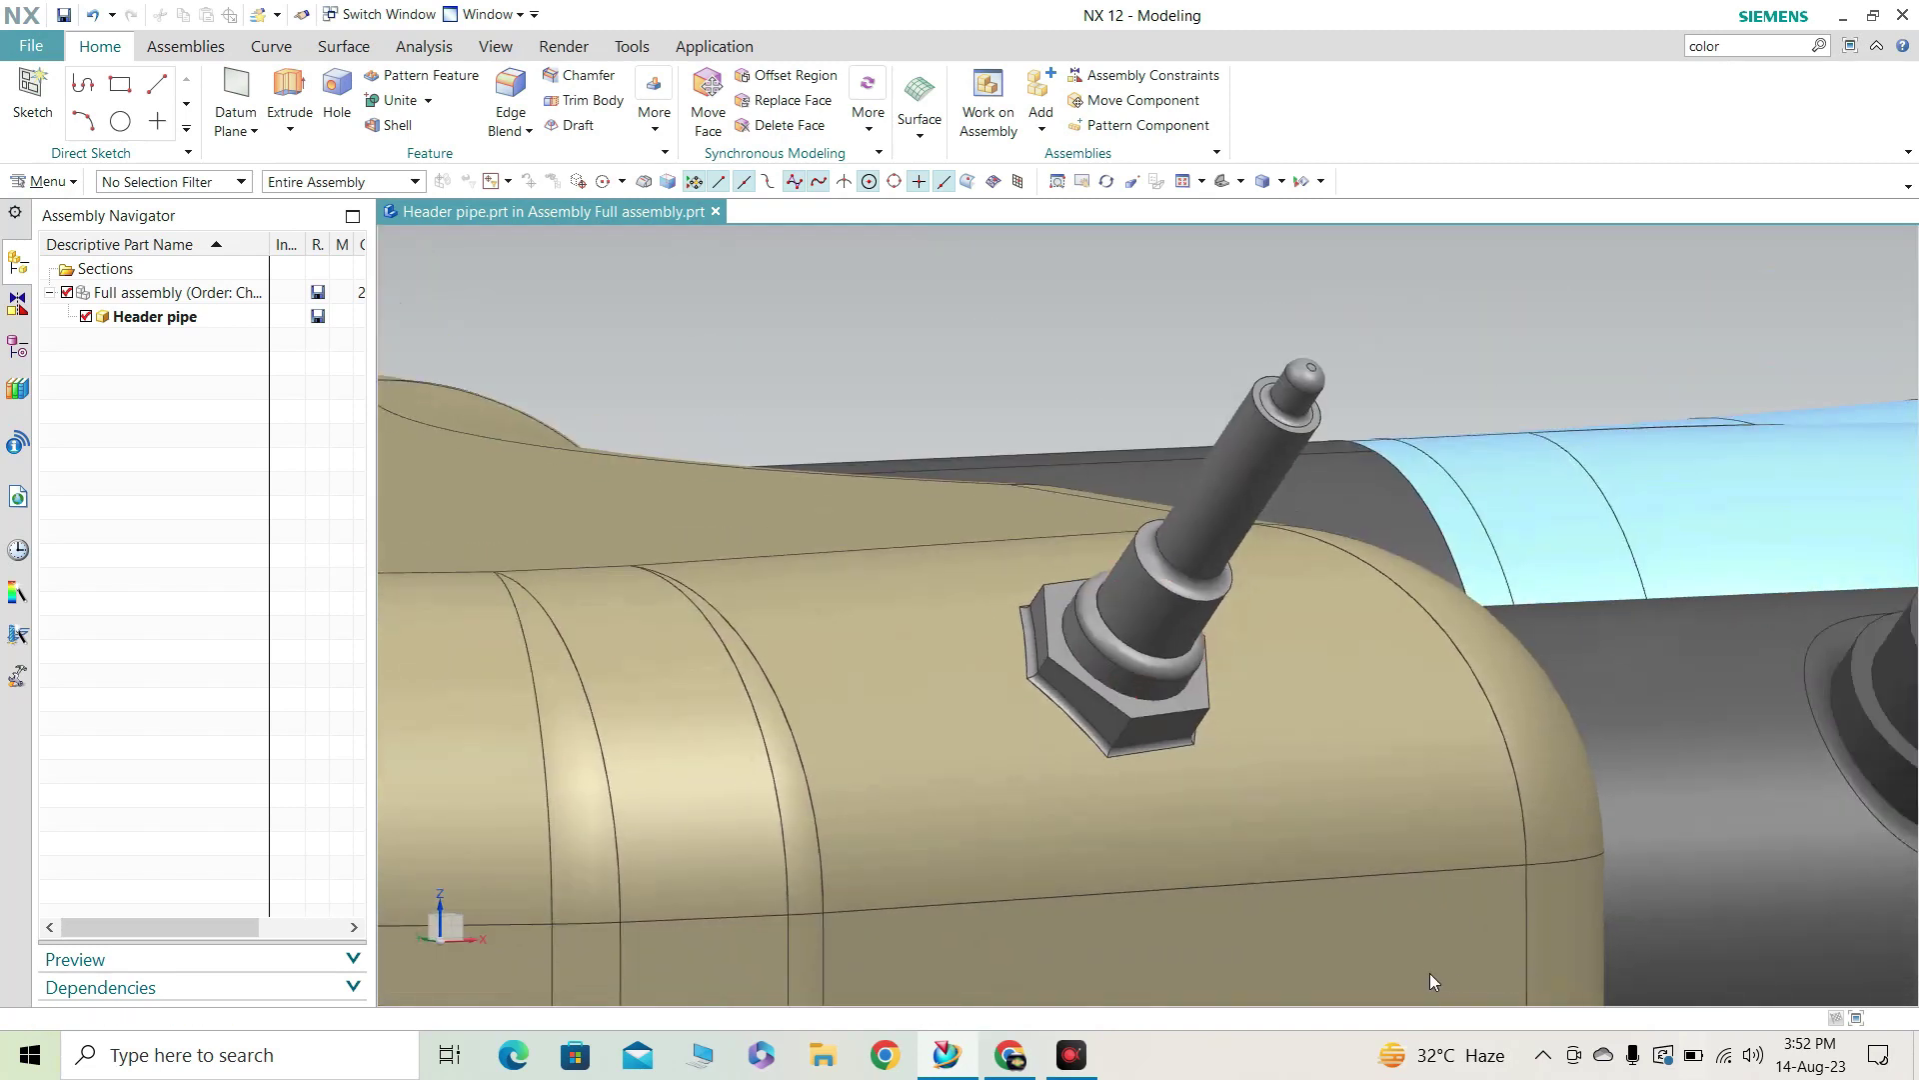
# Follow the orange mid pipes from the central chamber through the black link pipes to the two mufflers.
pyautogui.scroll(-12, 990, 650)
pyautogui.moveTo(991, 654); pyautogui.dragTo(1033, 676, button='middle')
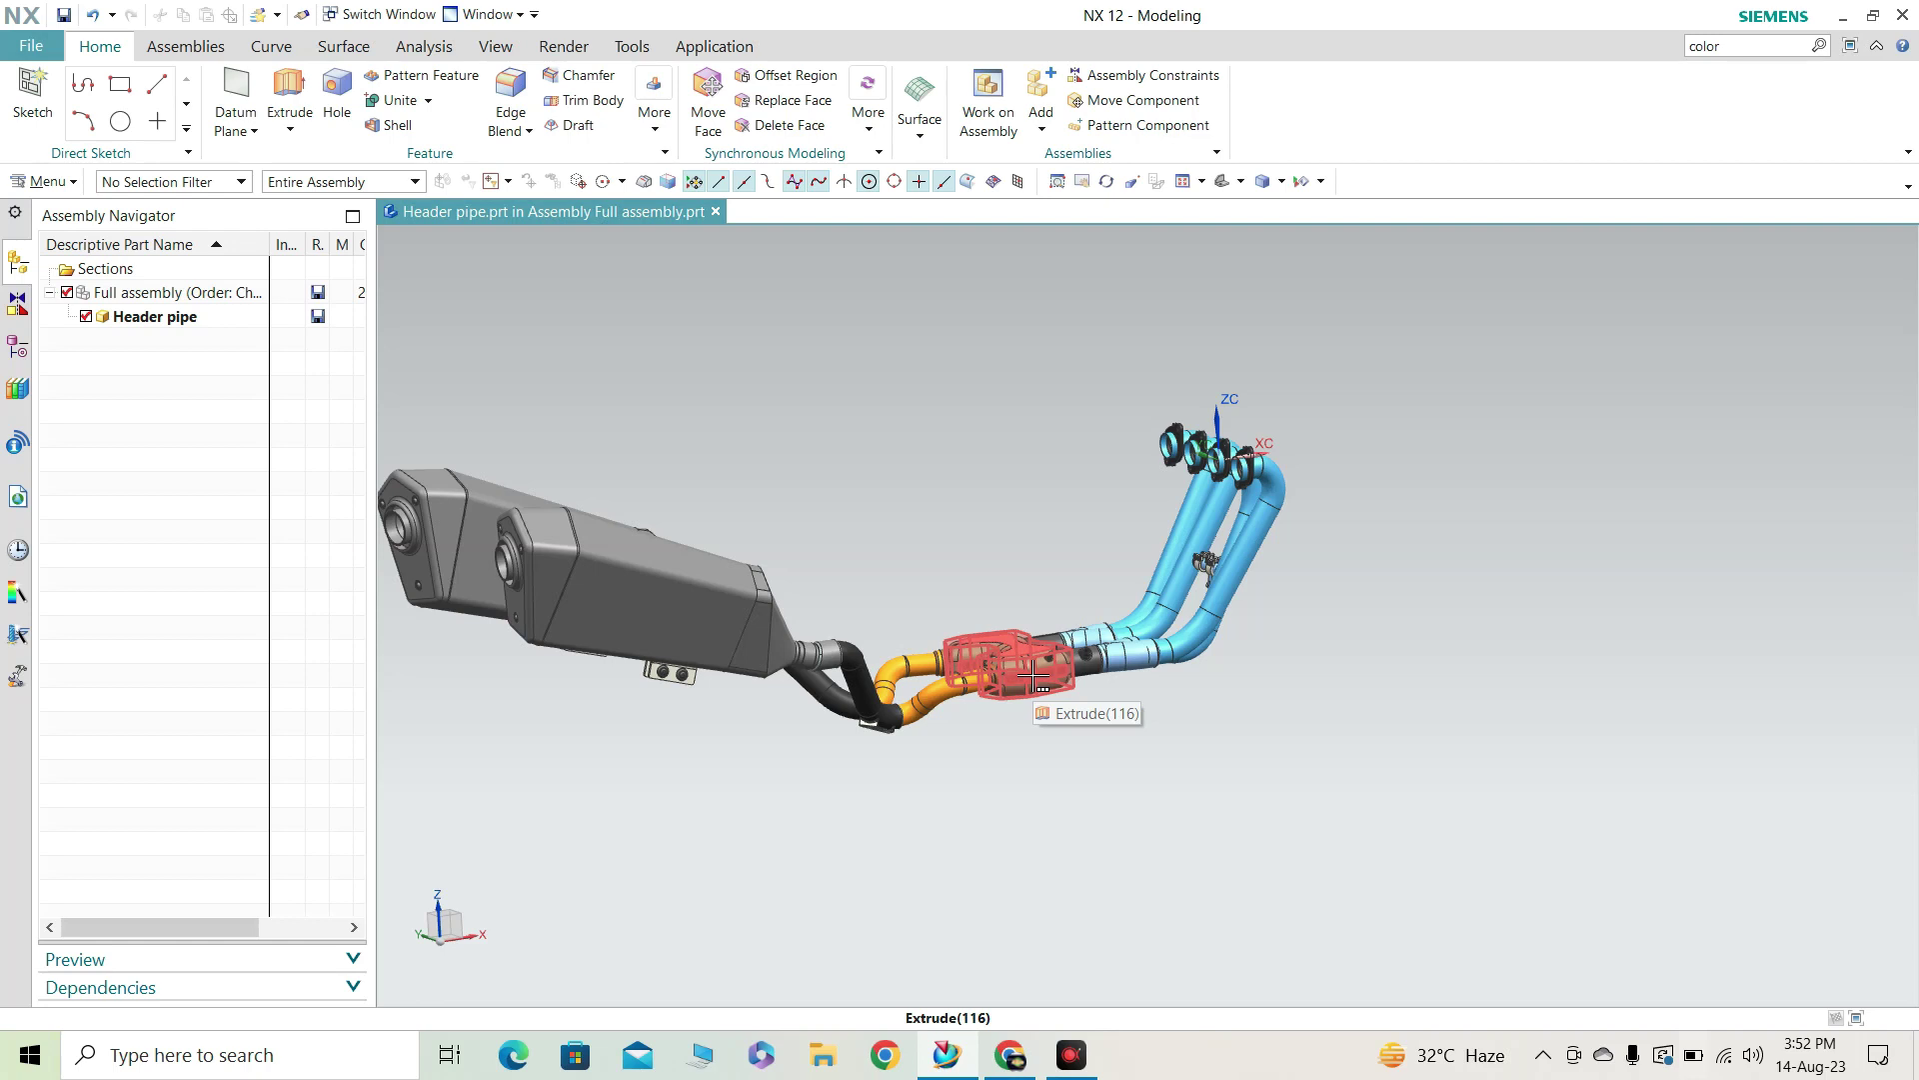
pyautogui.scroll(6, 847, 685)
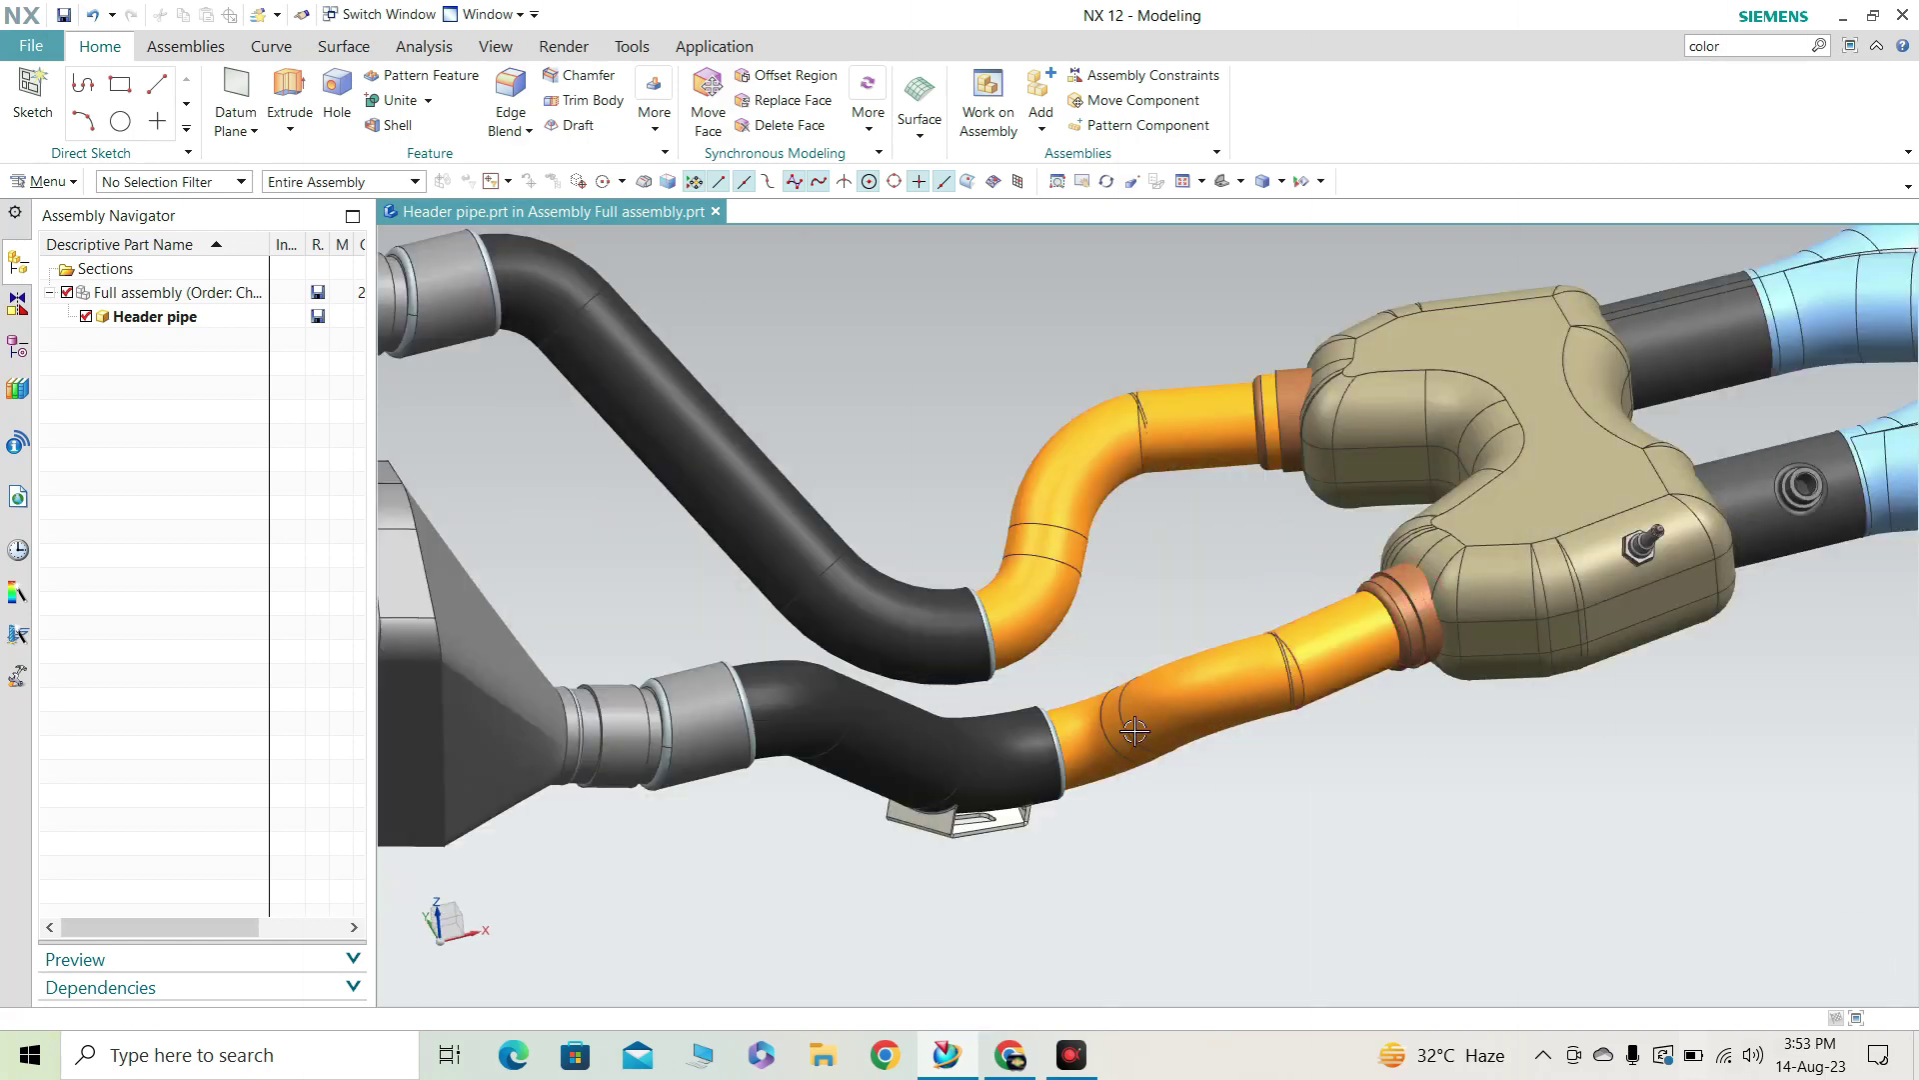
pyautogui.moveTo(1128, 726); pyautogui.dragTo(1116, 798, button='middle')
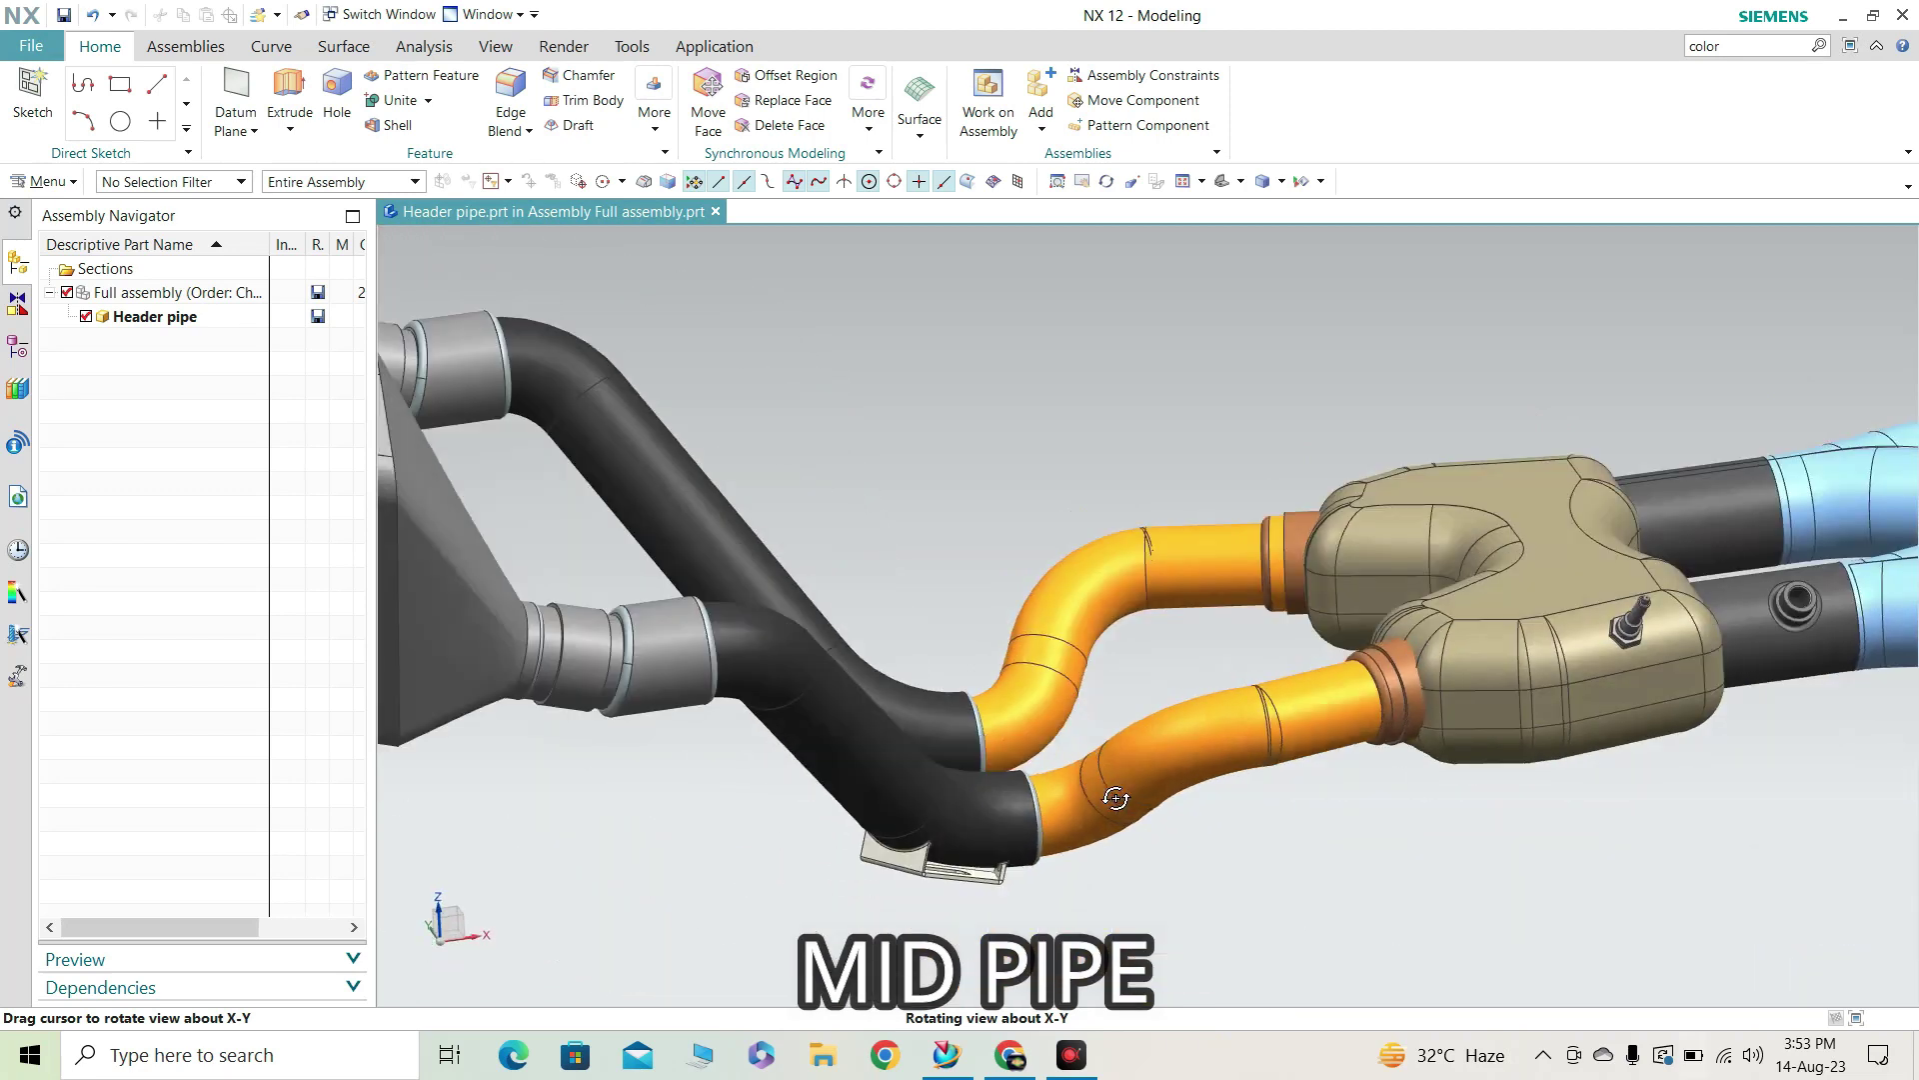
pyautogui.scroll(-3, 693, 663)
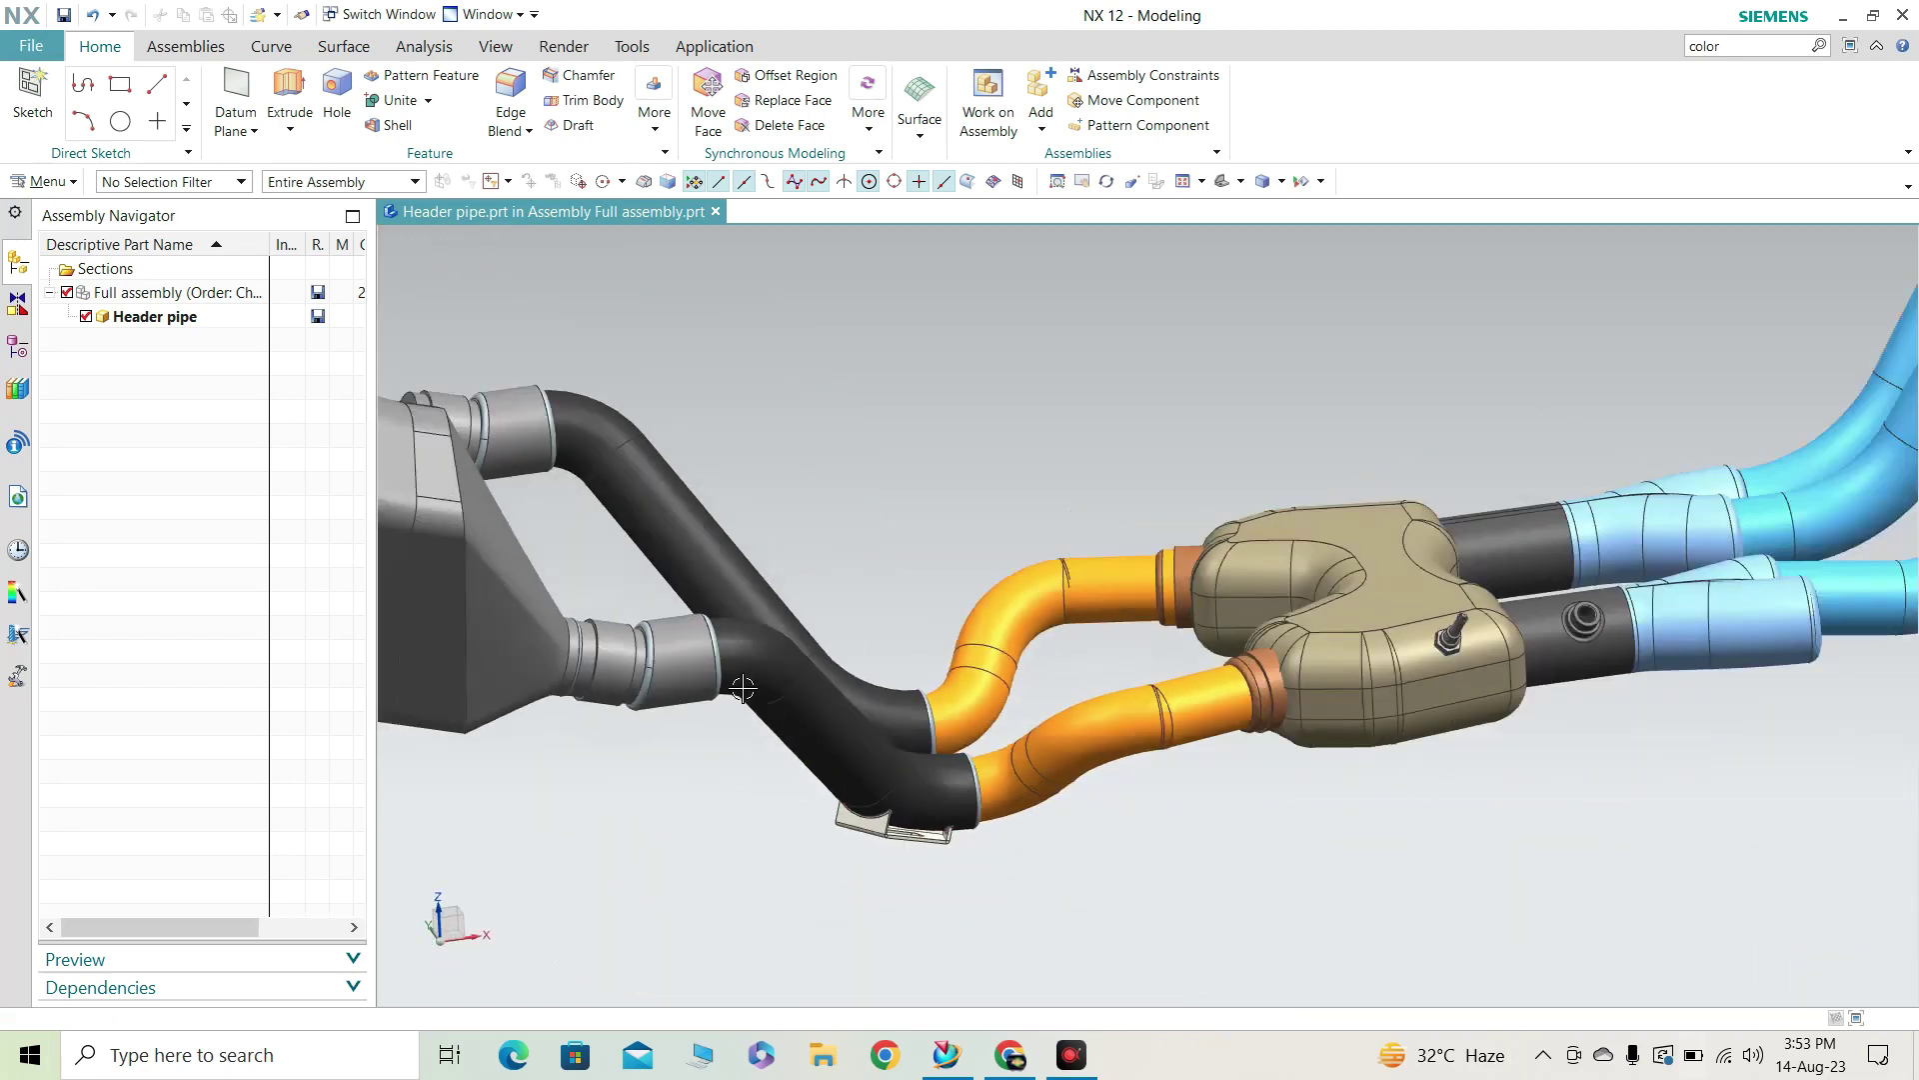
pyautogui.moveTo(696, 679); pyautogui.dragTo(550, 710, button='middle')
pyautogui.scroll(-6, 550, 710)
pyautogui.scroll(7, 550, 709)
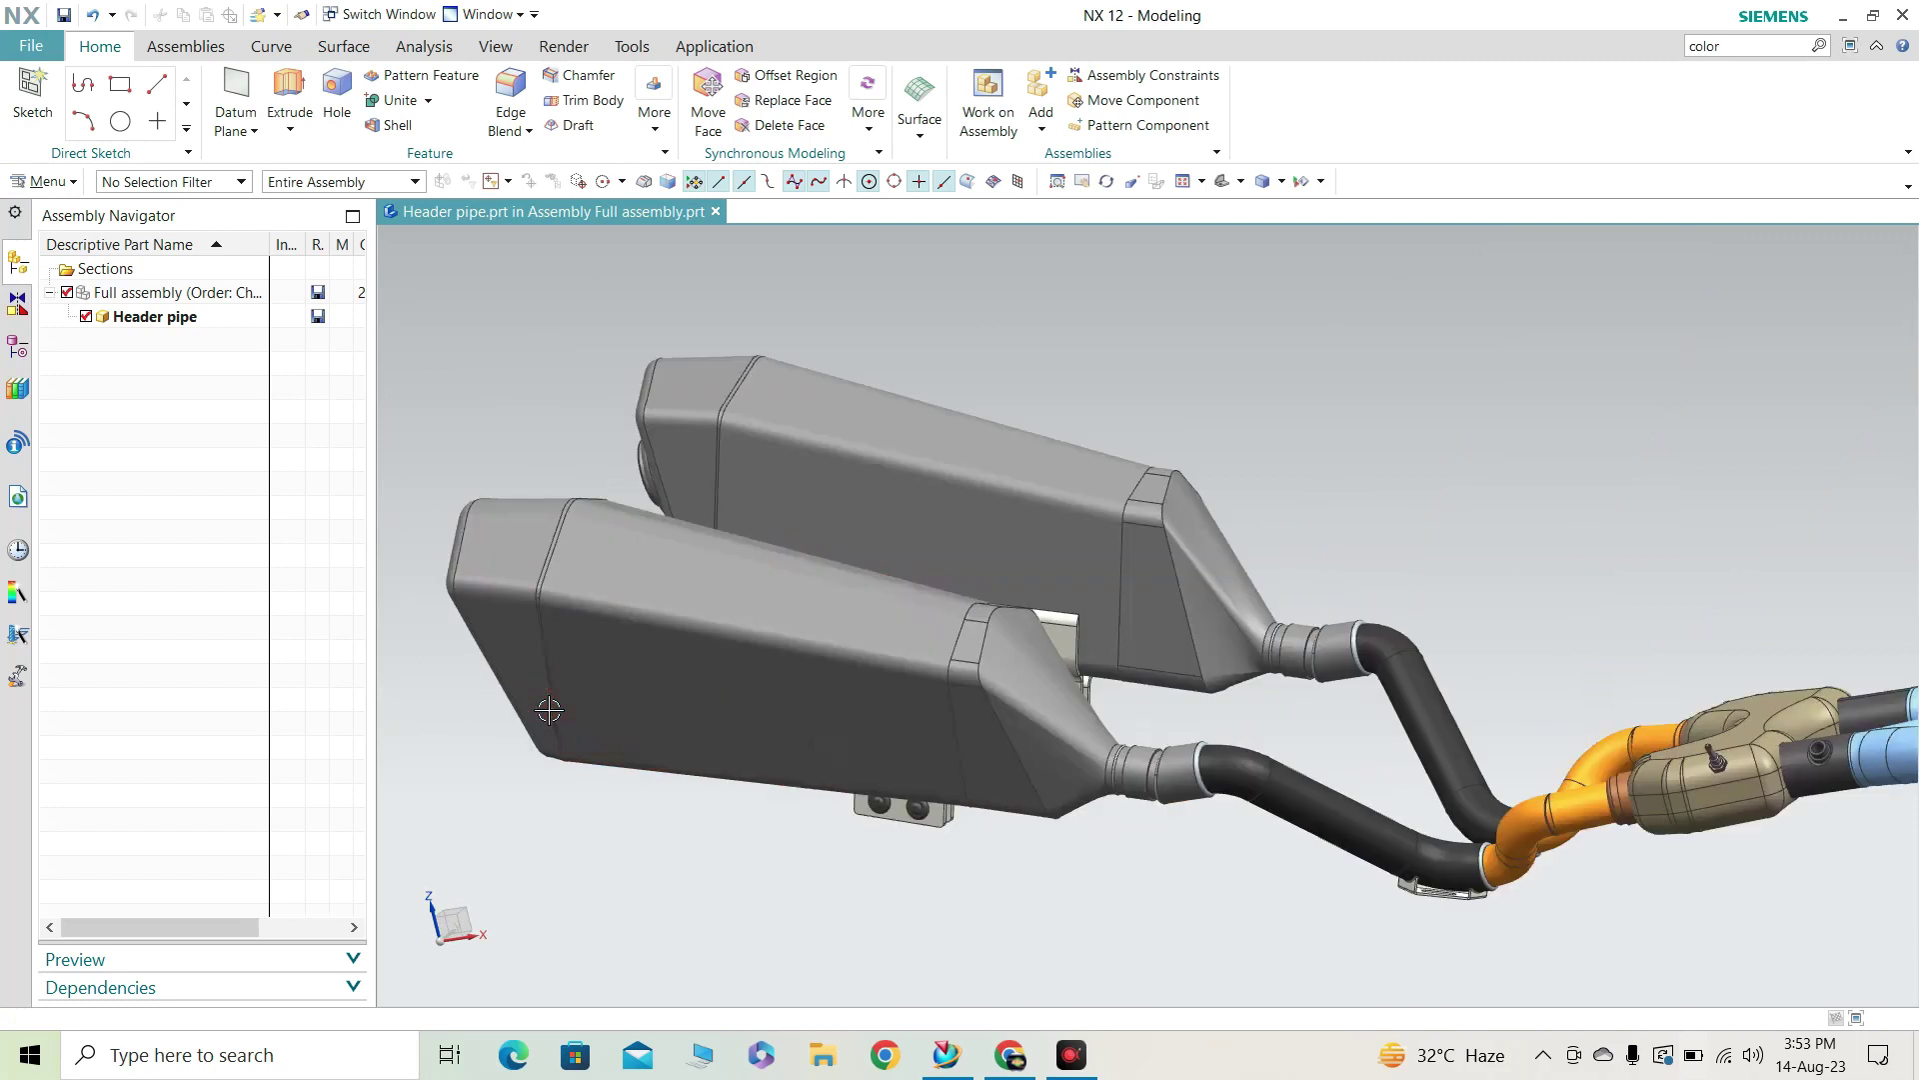
pyautogui.moveTo(1263, 811); pyautogui.dragTo(1313, 751, button='middle')
pyautogui.moveTo(1002, 696); pyautogui.dragTo(1196, 736, button='middle')
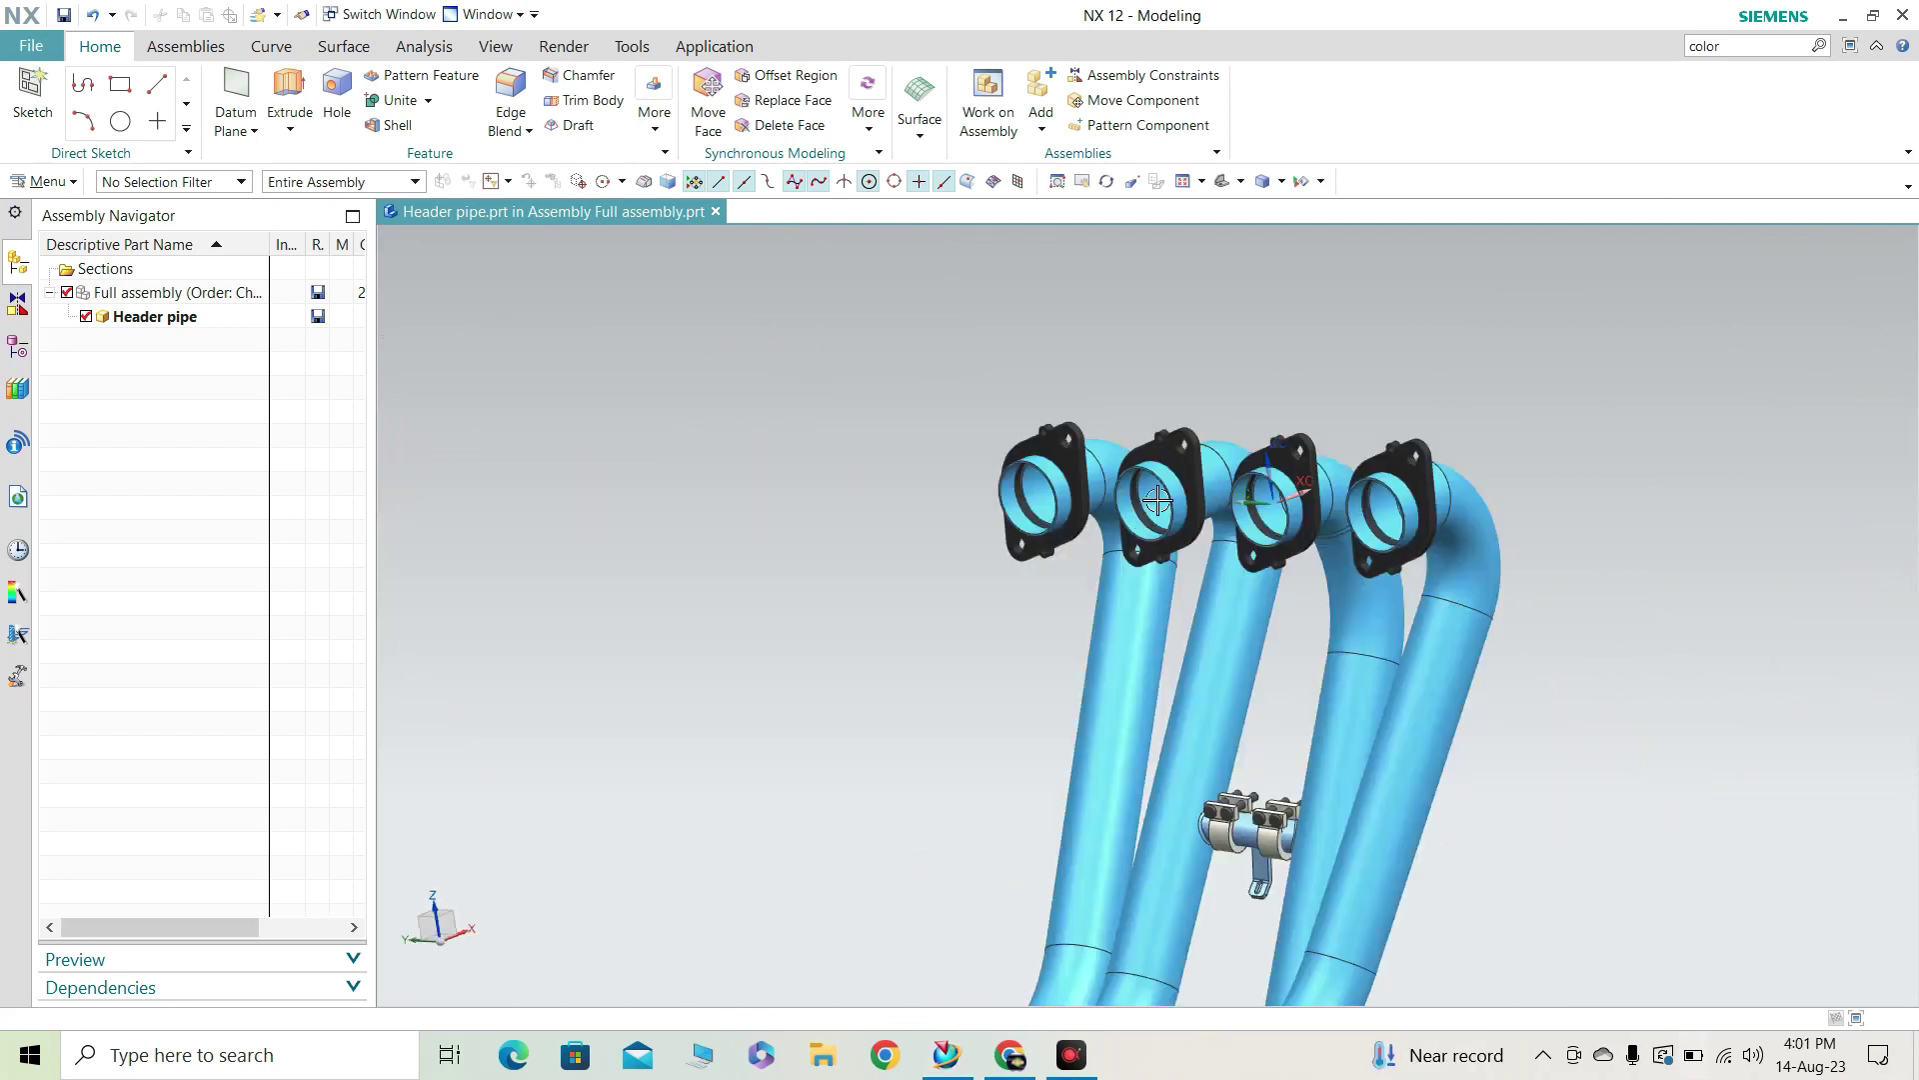
# Inspect how the pipe inlets pass through the four black header flanges, viewing them from the front and the side.
pyautogui.moveTo(1230, 545); pyautogui.dragTo(1143, 530, button='middle')
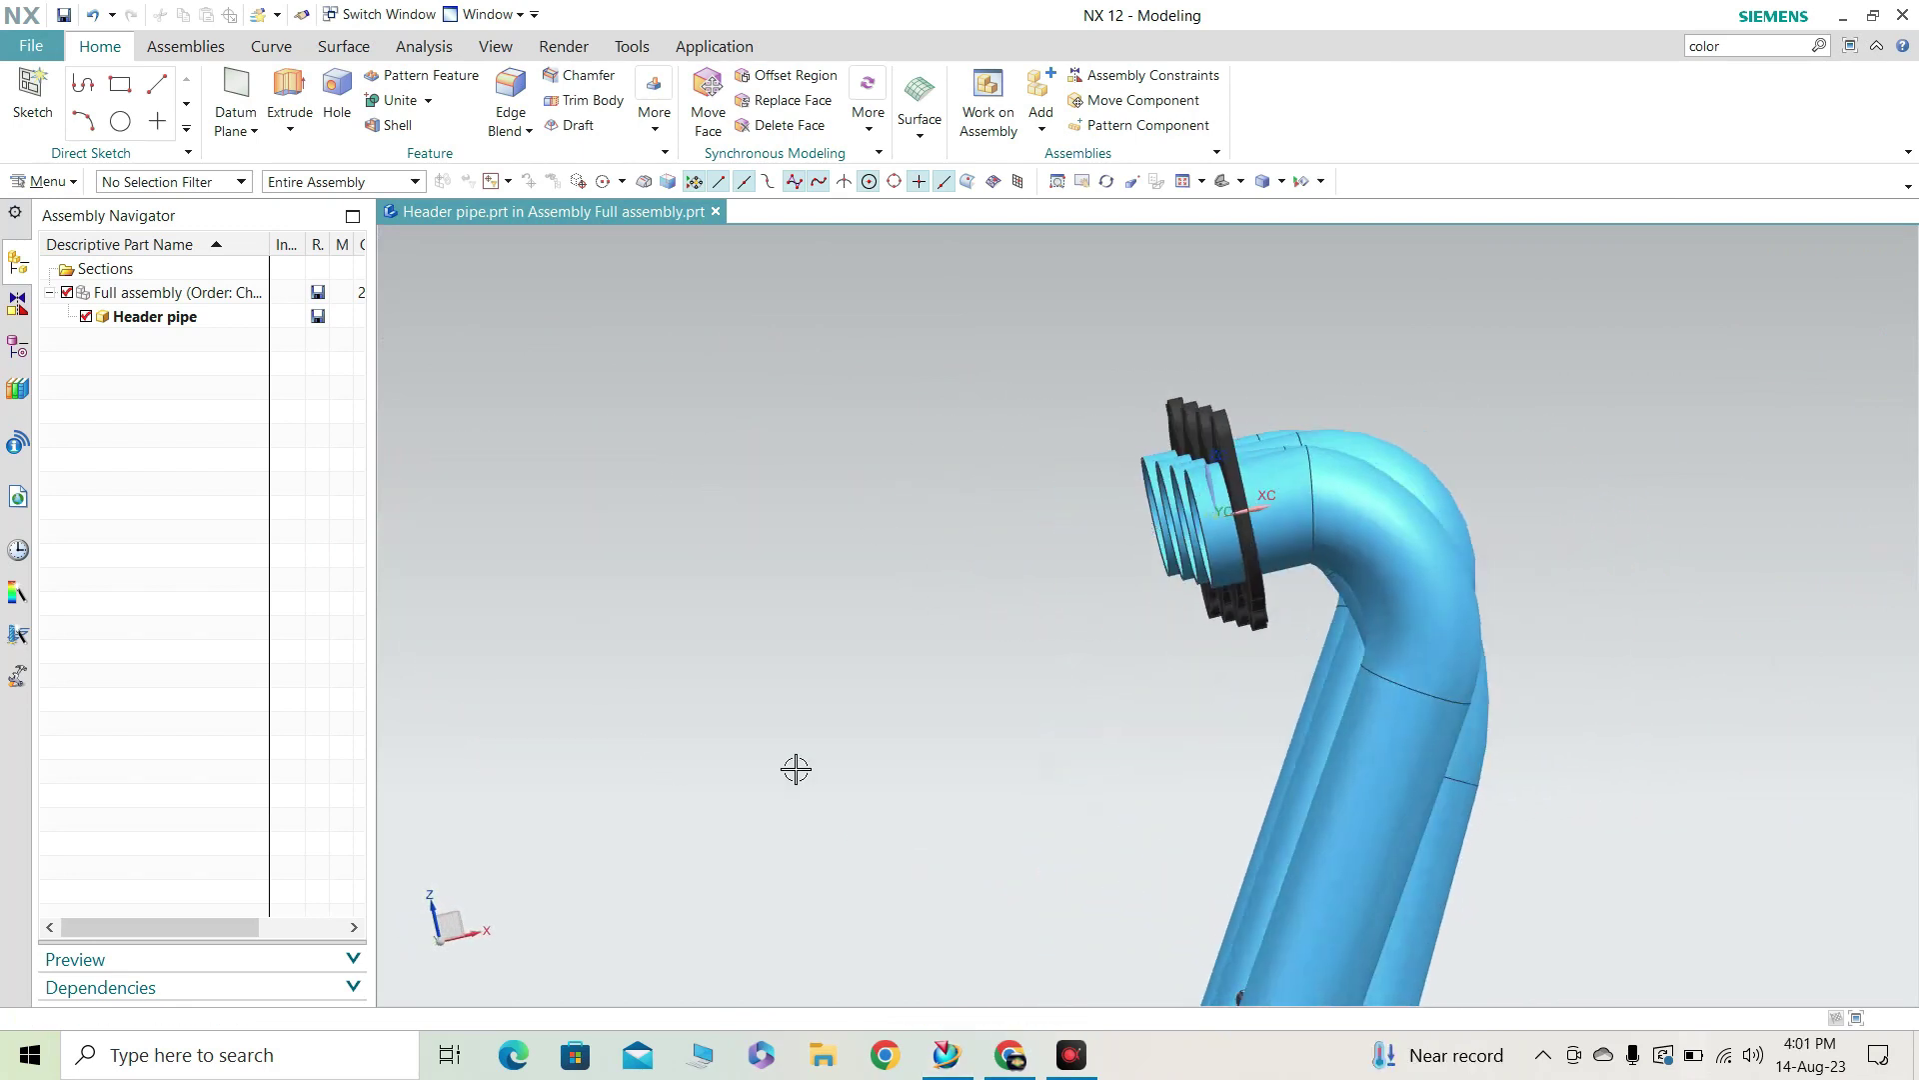
pyautogui.moveTo(1373, 574); pyautogui.dragTo(1409, 580, button='middle')
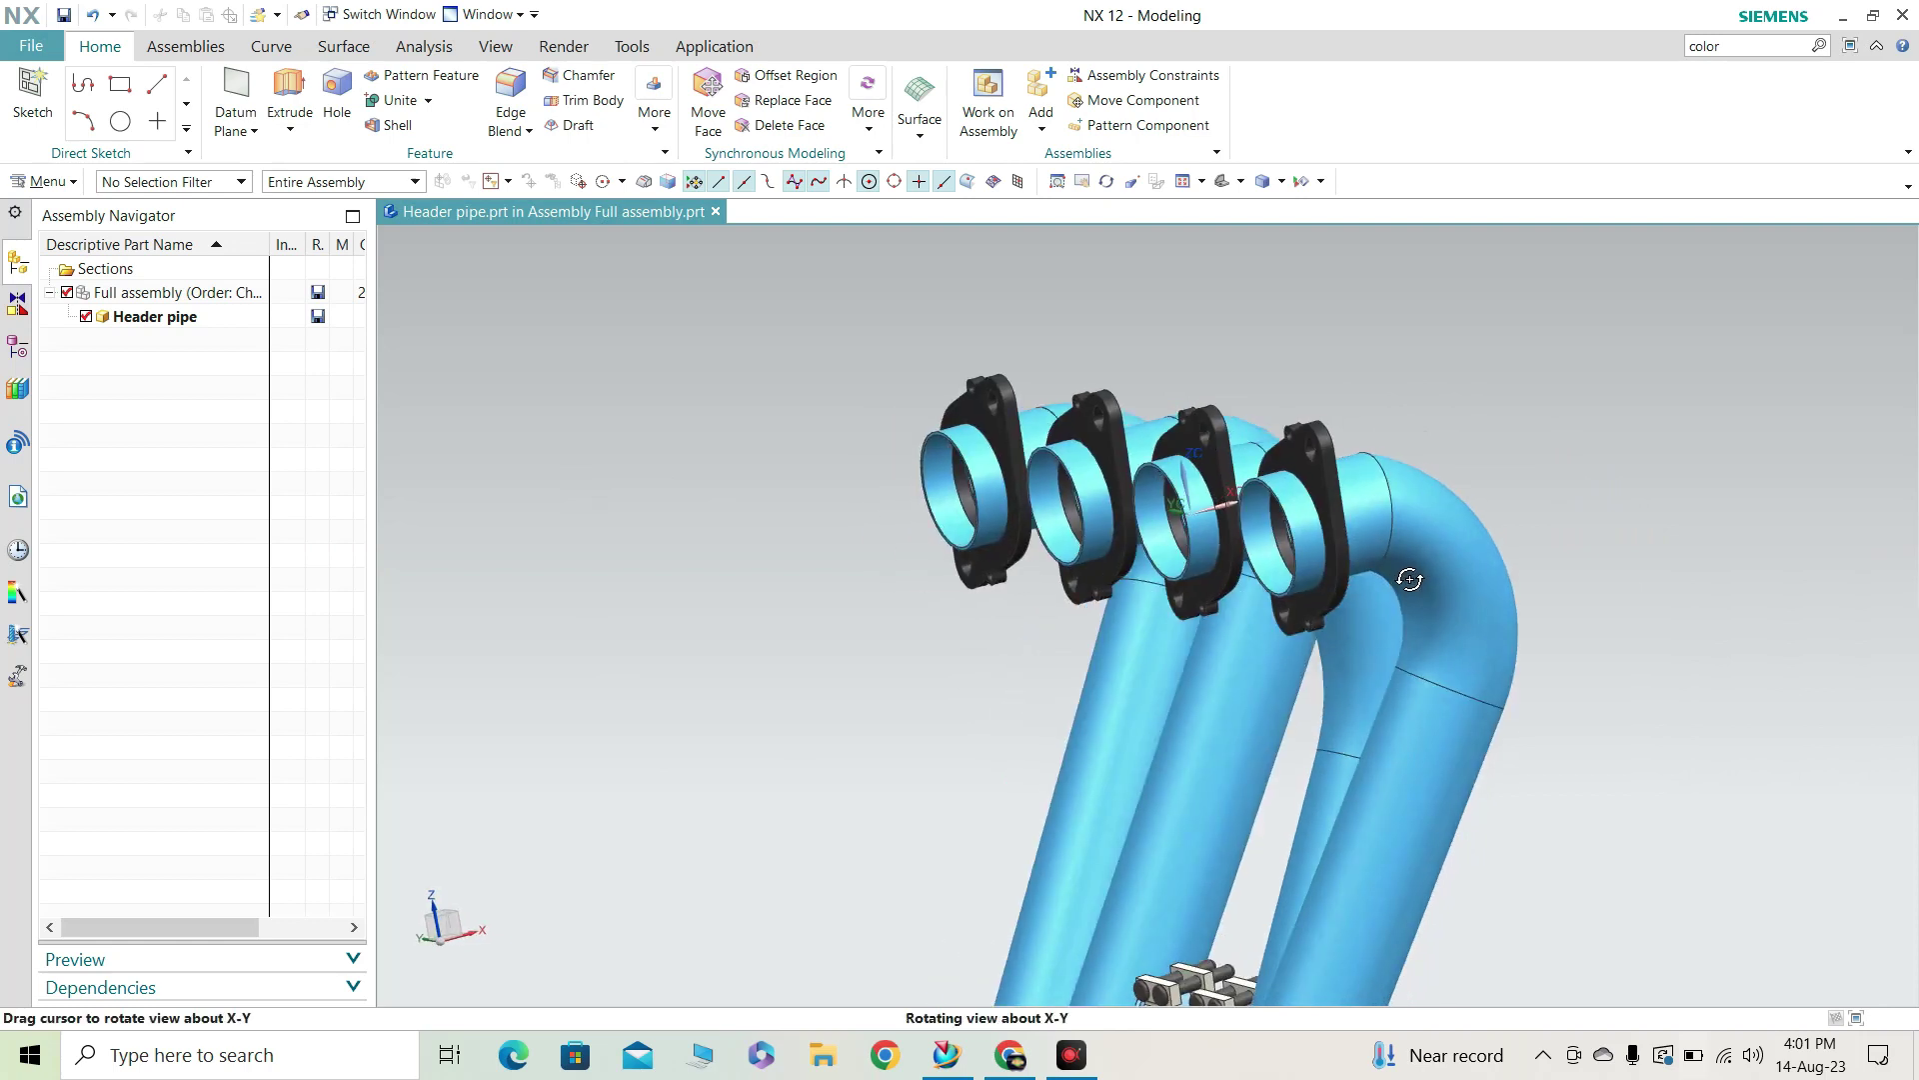
pyautogui.moveTo(1113, 540); pyautogui.dragTo(1034, 579, button='middle')
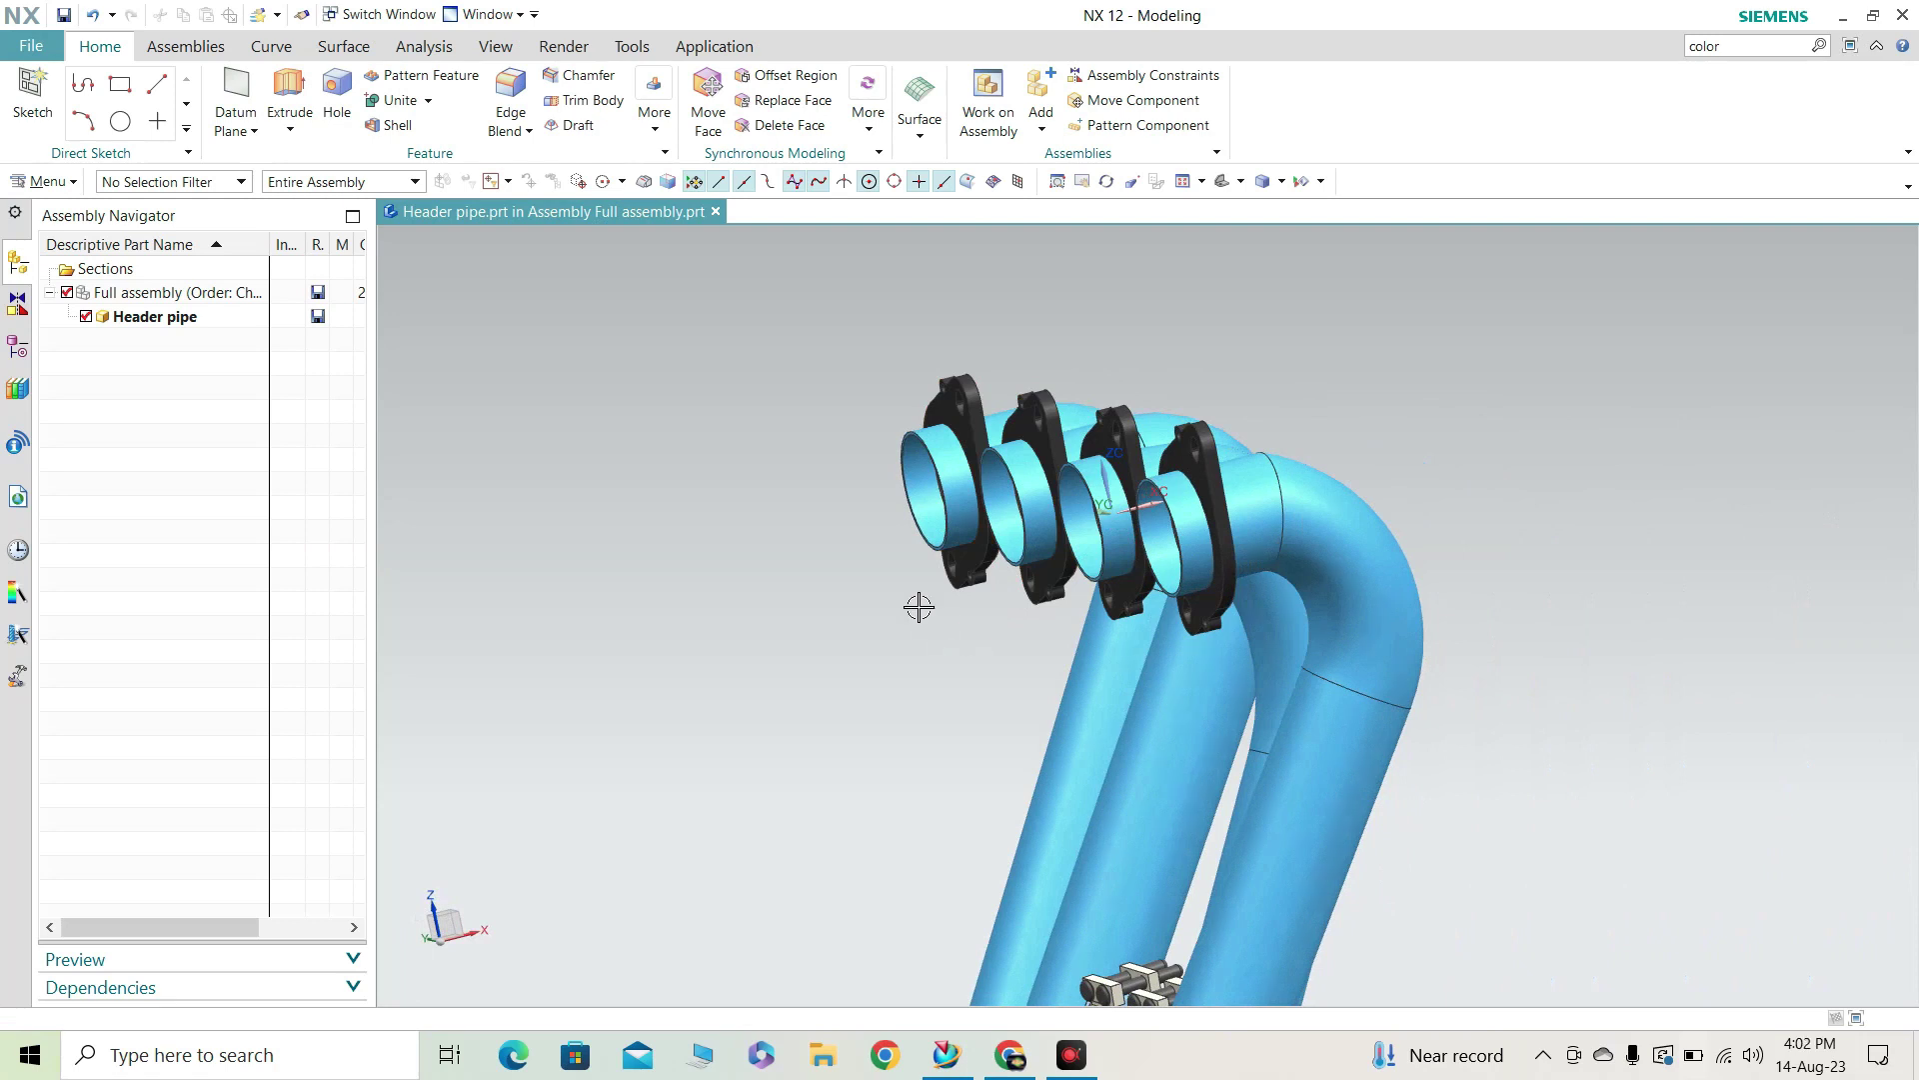
pyautogui.moveTo(1048, 495)
pyautogui.mouseDown(button='middle')
pyautogui.moveTo(1099, 500)
pyautogui.moveTo(1080, 502)
pyautogui.mouseUp(button='middle')
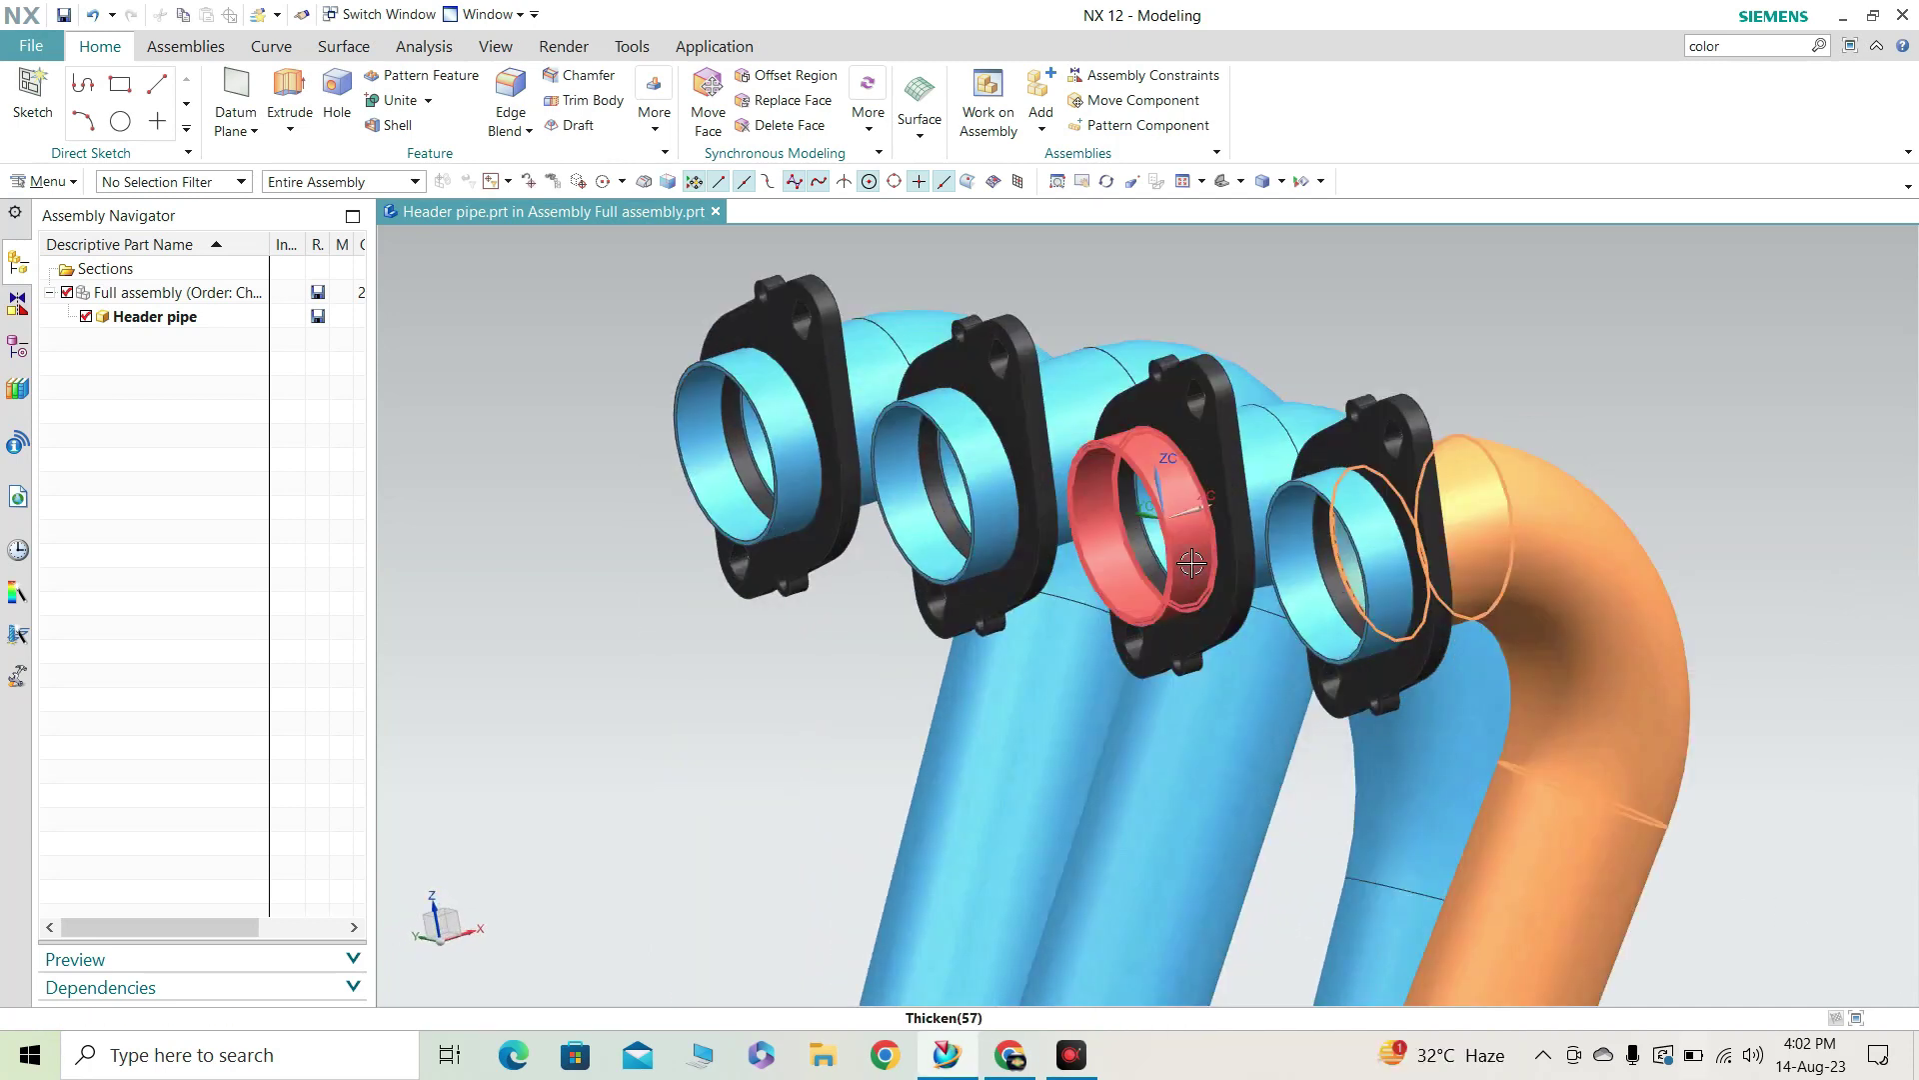
pyautogui.moveTo(1194, 569); pyautogui.dragTo(639, 495, button='middle')
pyautogui.scroll(2, 640, 495)
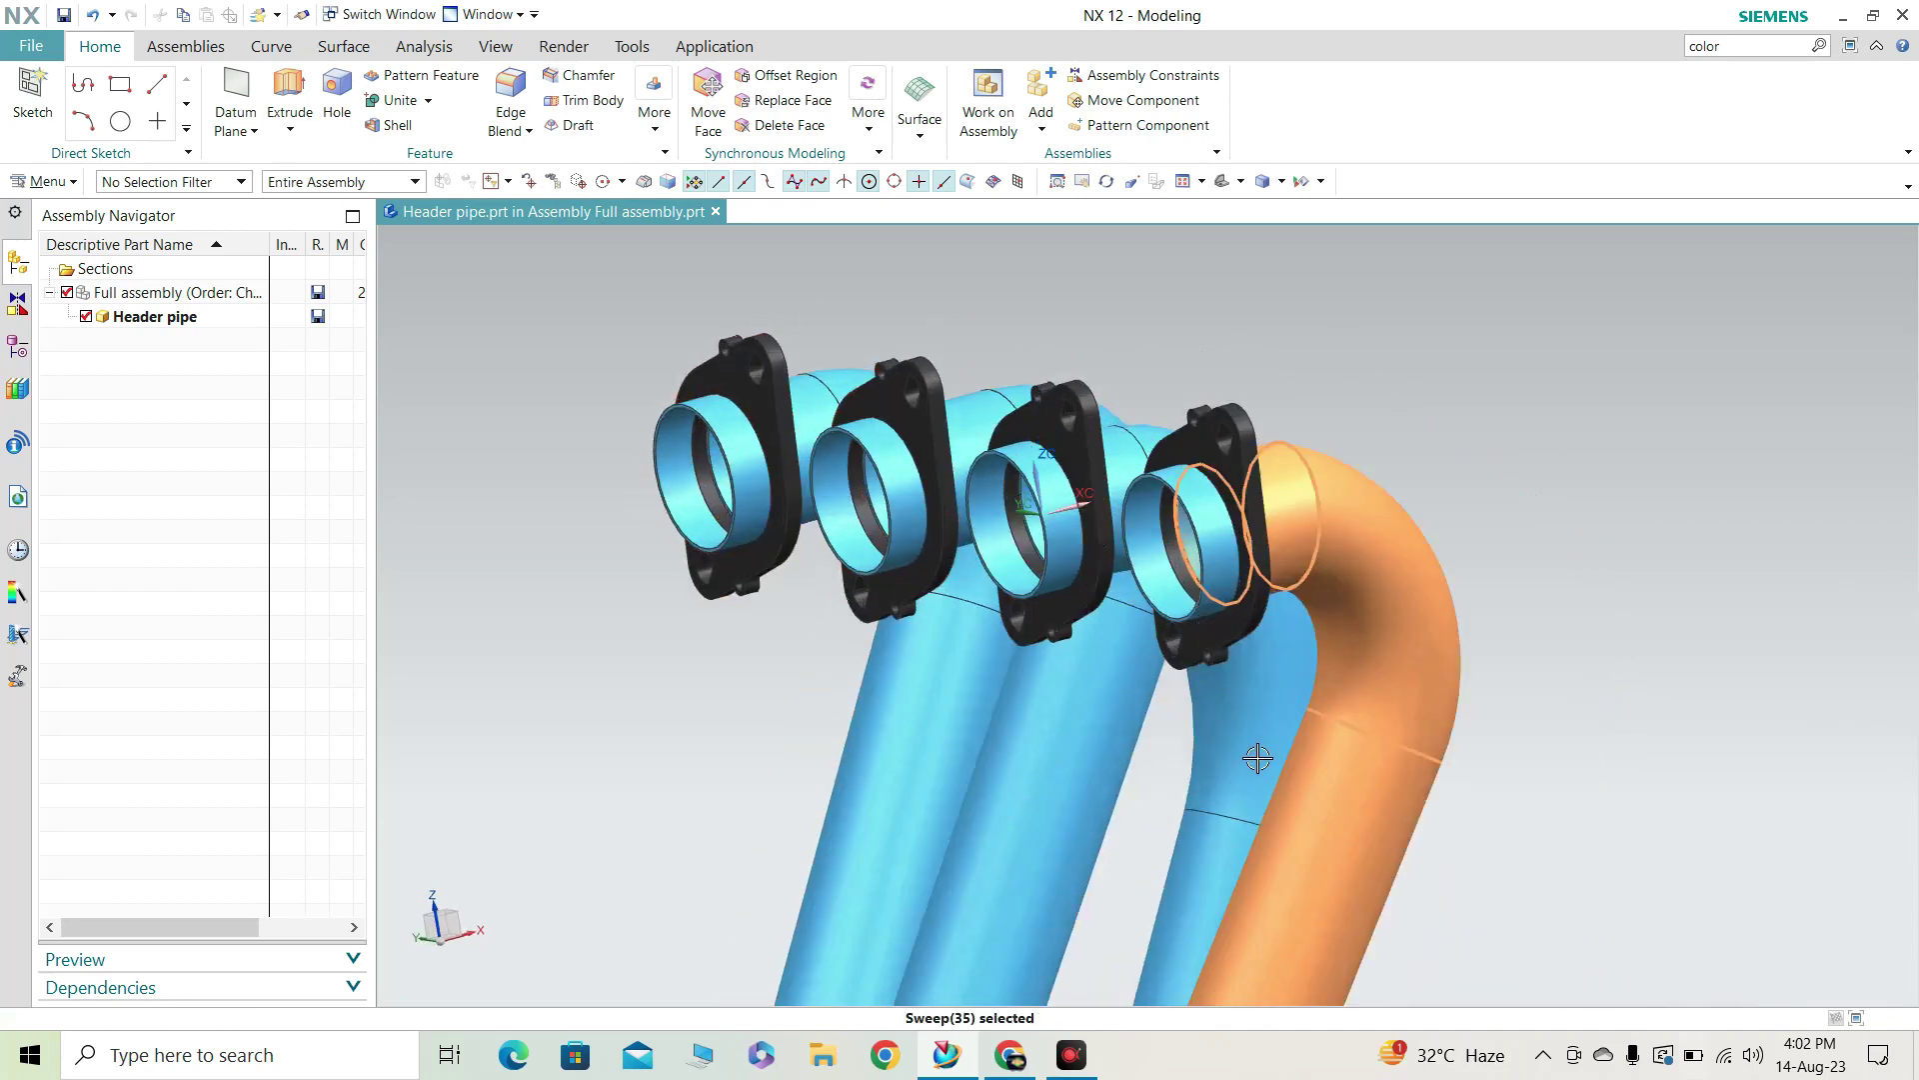
pyautogui.scroll(2, 840, 560)
pyautogui.moveTo(967, 573); pyautogui.dragTo(955, 571, button='middle')
pyautogui.scroll(-2, 950, 605)
pyautogui.scroll(-2, 844, 505)
pyautogui.scroll(1, 1009, 592)
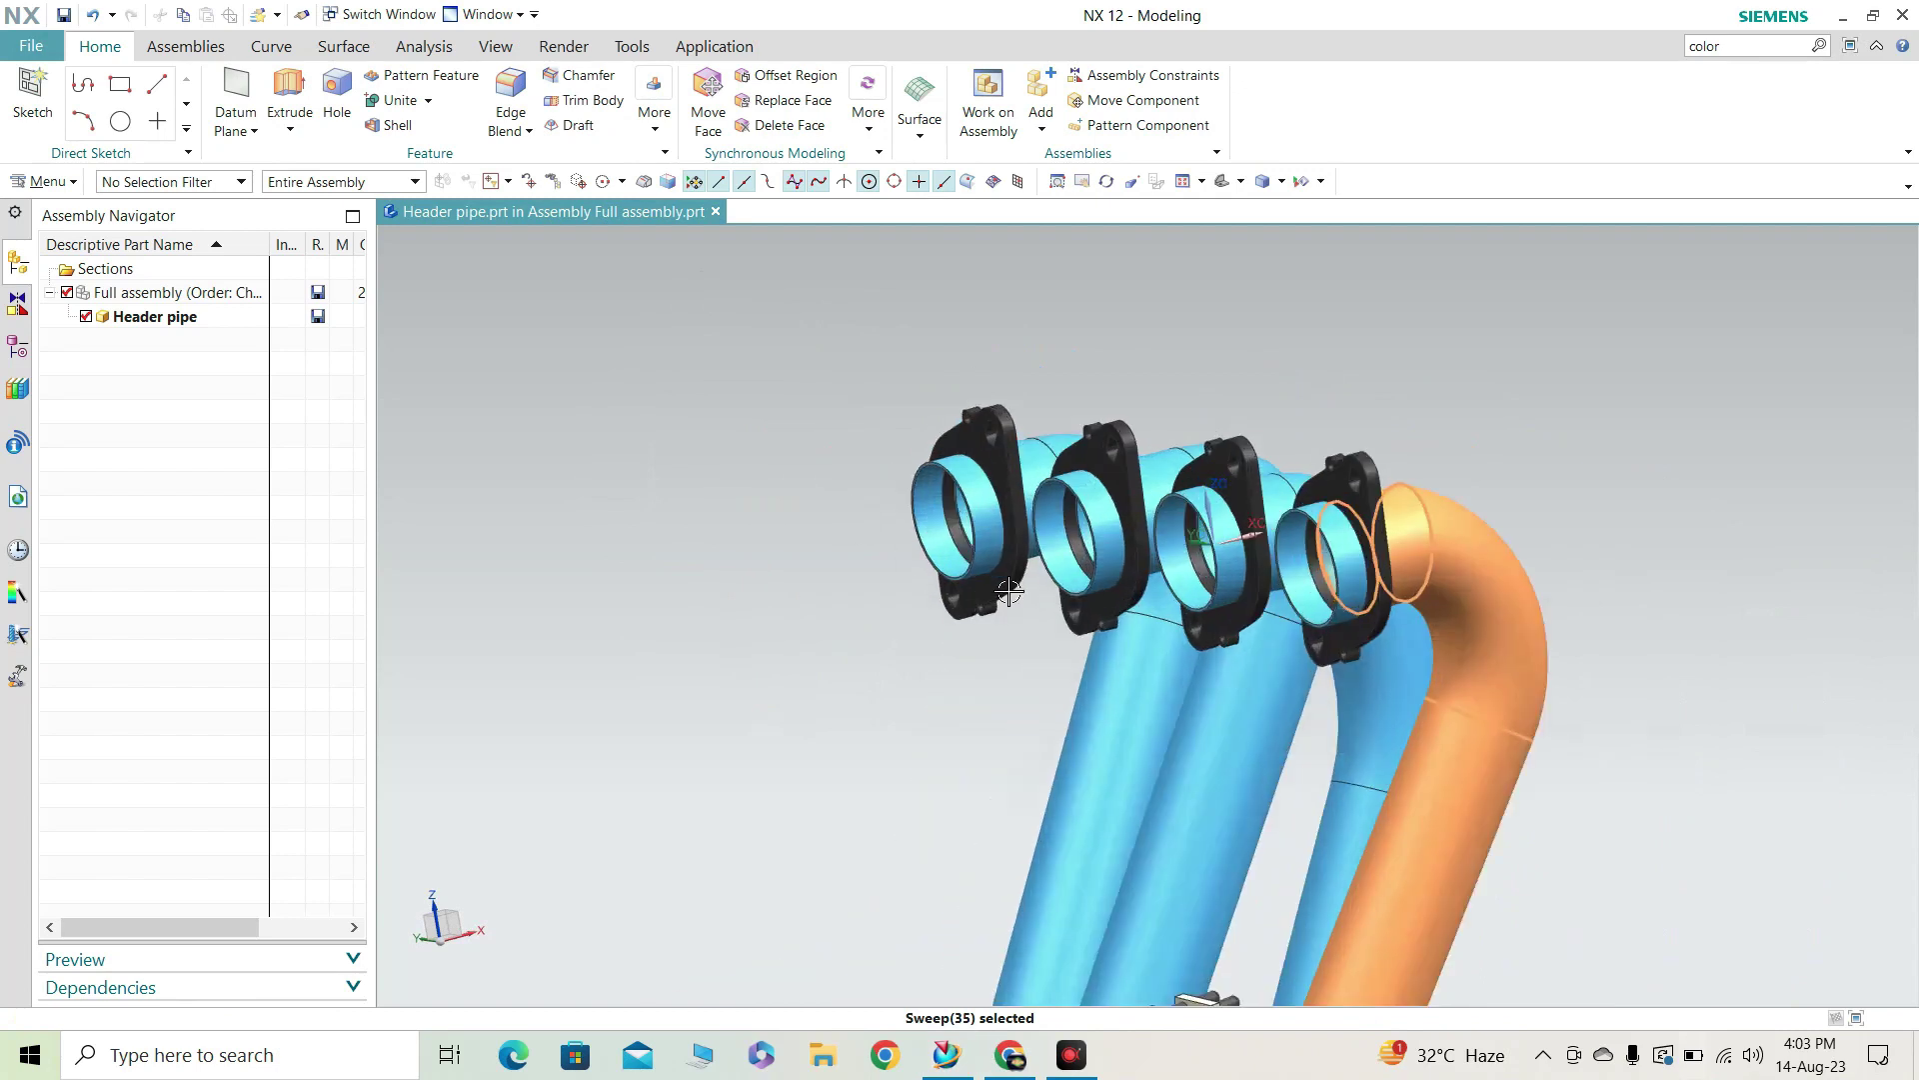
# Examine the two grey mufflers from behind, including their outlets, end-cap bolts and mounting brackets.
pyautogui.moveTo(1126, 553); pyautogui.dragTo(1039, 759, button='middle')
pyautogui.scroll(-5, 1034, 773)
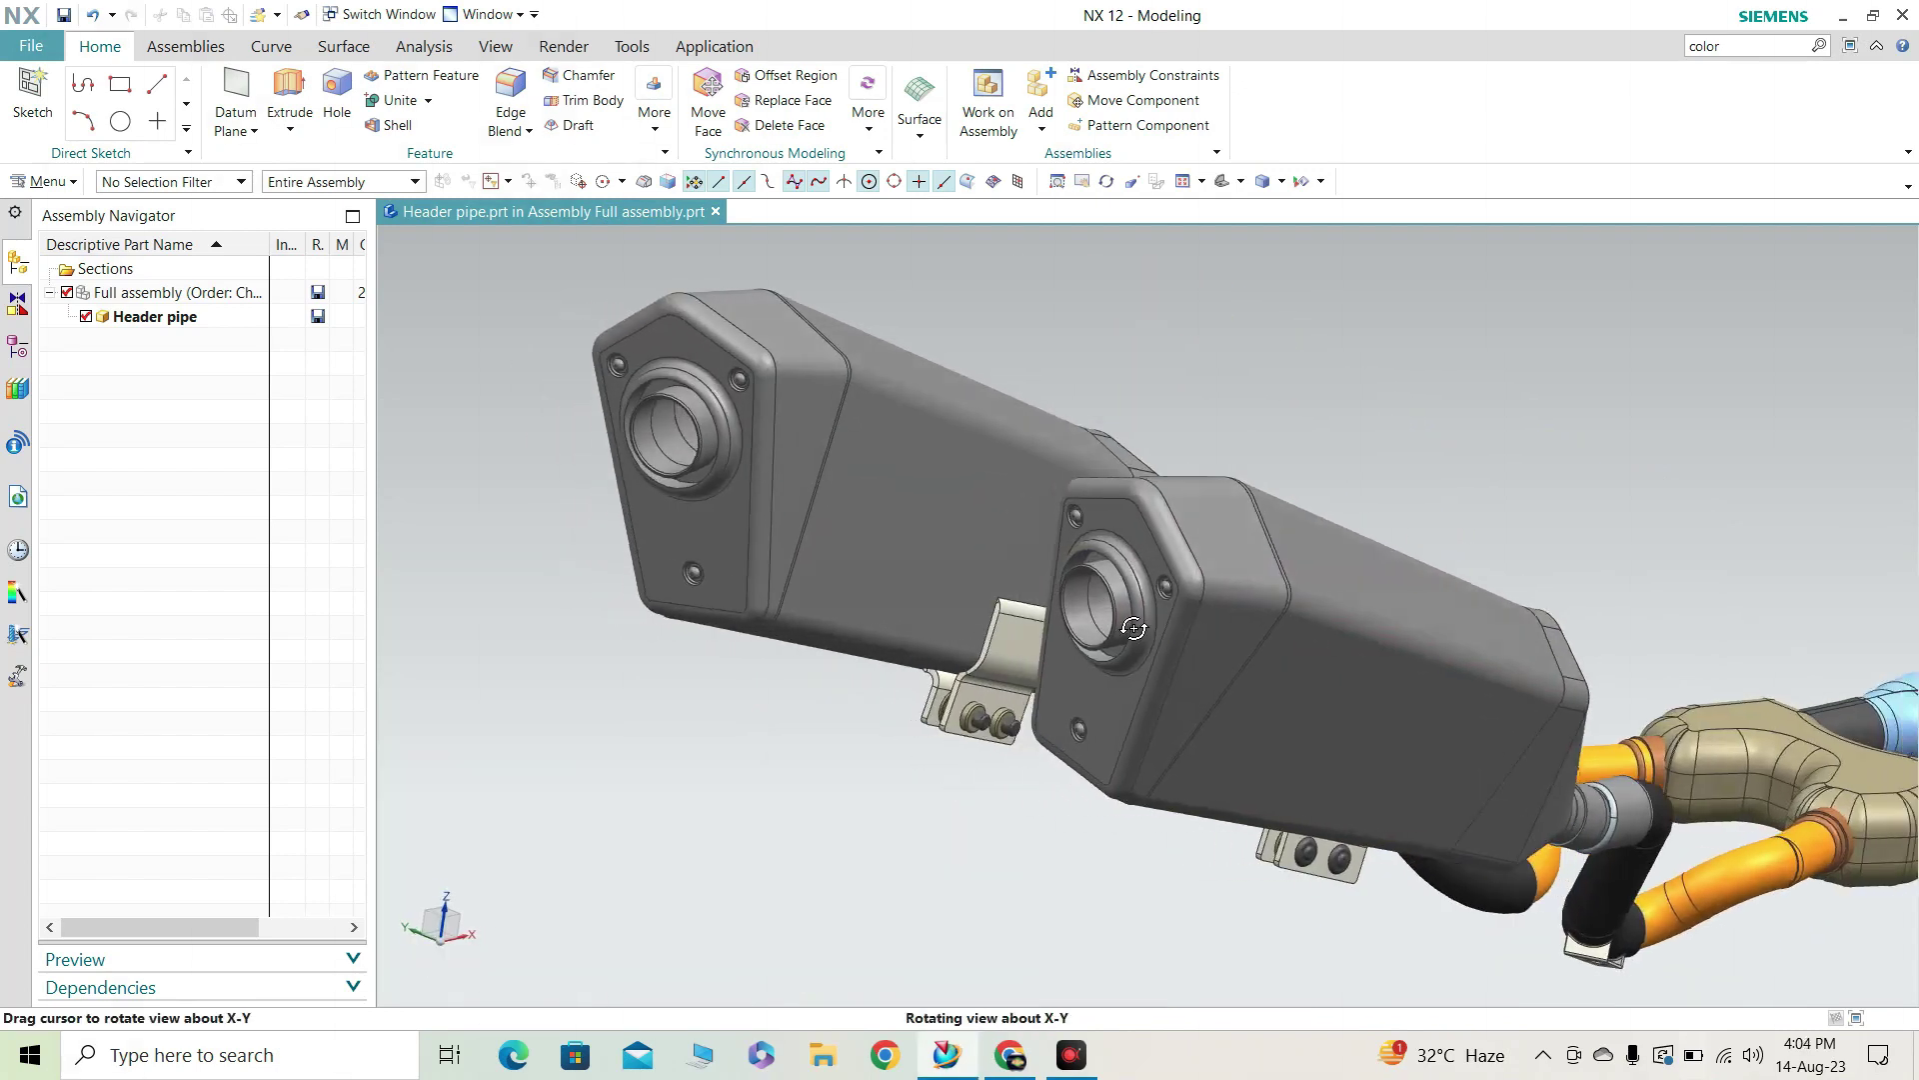
pyautogui.moveTo(1149, 639); pyautogui.dragTo(1159, 655, button='middle')
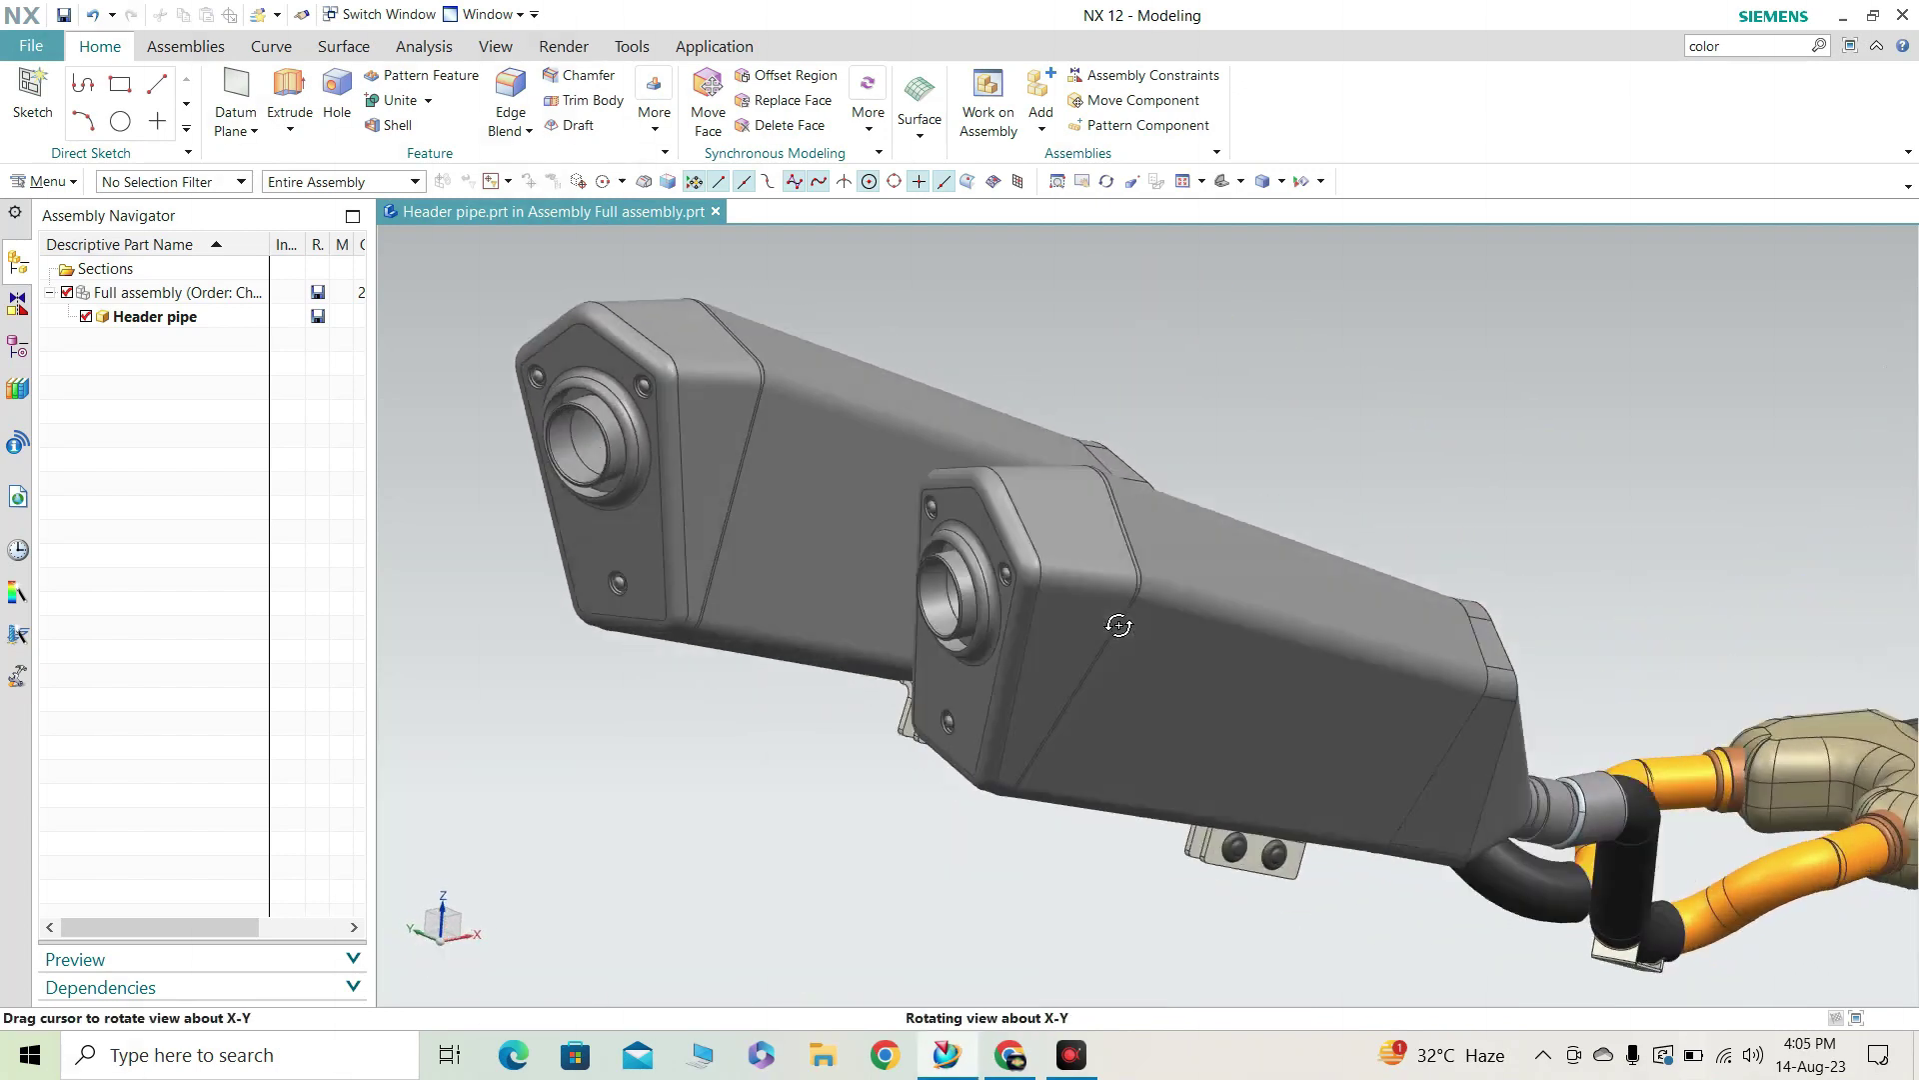
pyautogui.scroll(-2, 1166, 677)
pyautogui.scroll(2, 1154, 650)
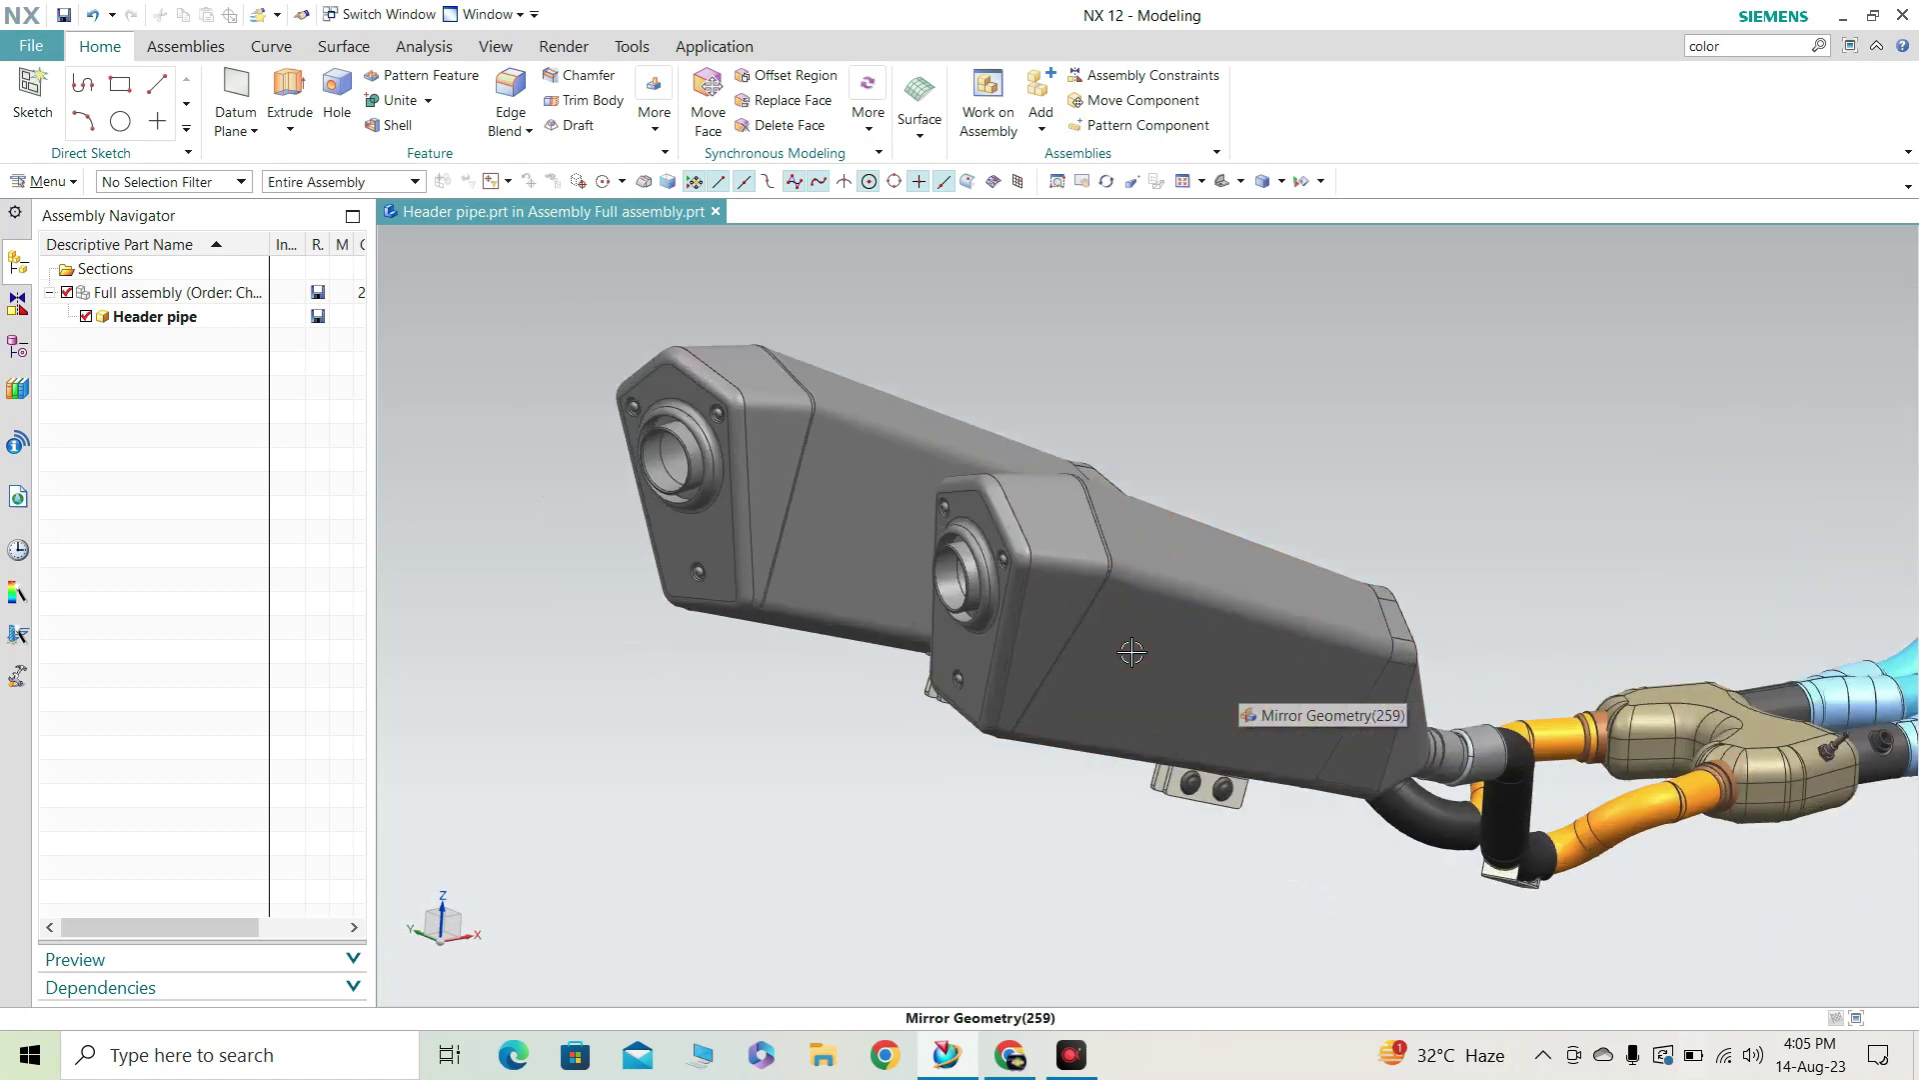
pyautogui.scroll(-3, 1149, 640)
pyautogui.scroll(2, 1150, 640)
pyautogui.moveTo(1145, 638); pyautogui.dragTo(1138, 636, button='middle')
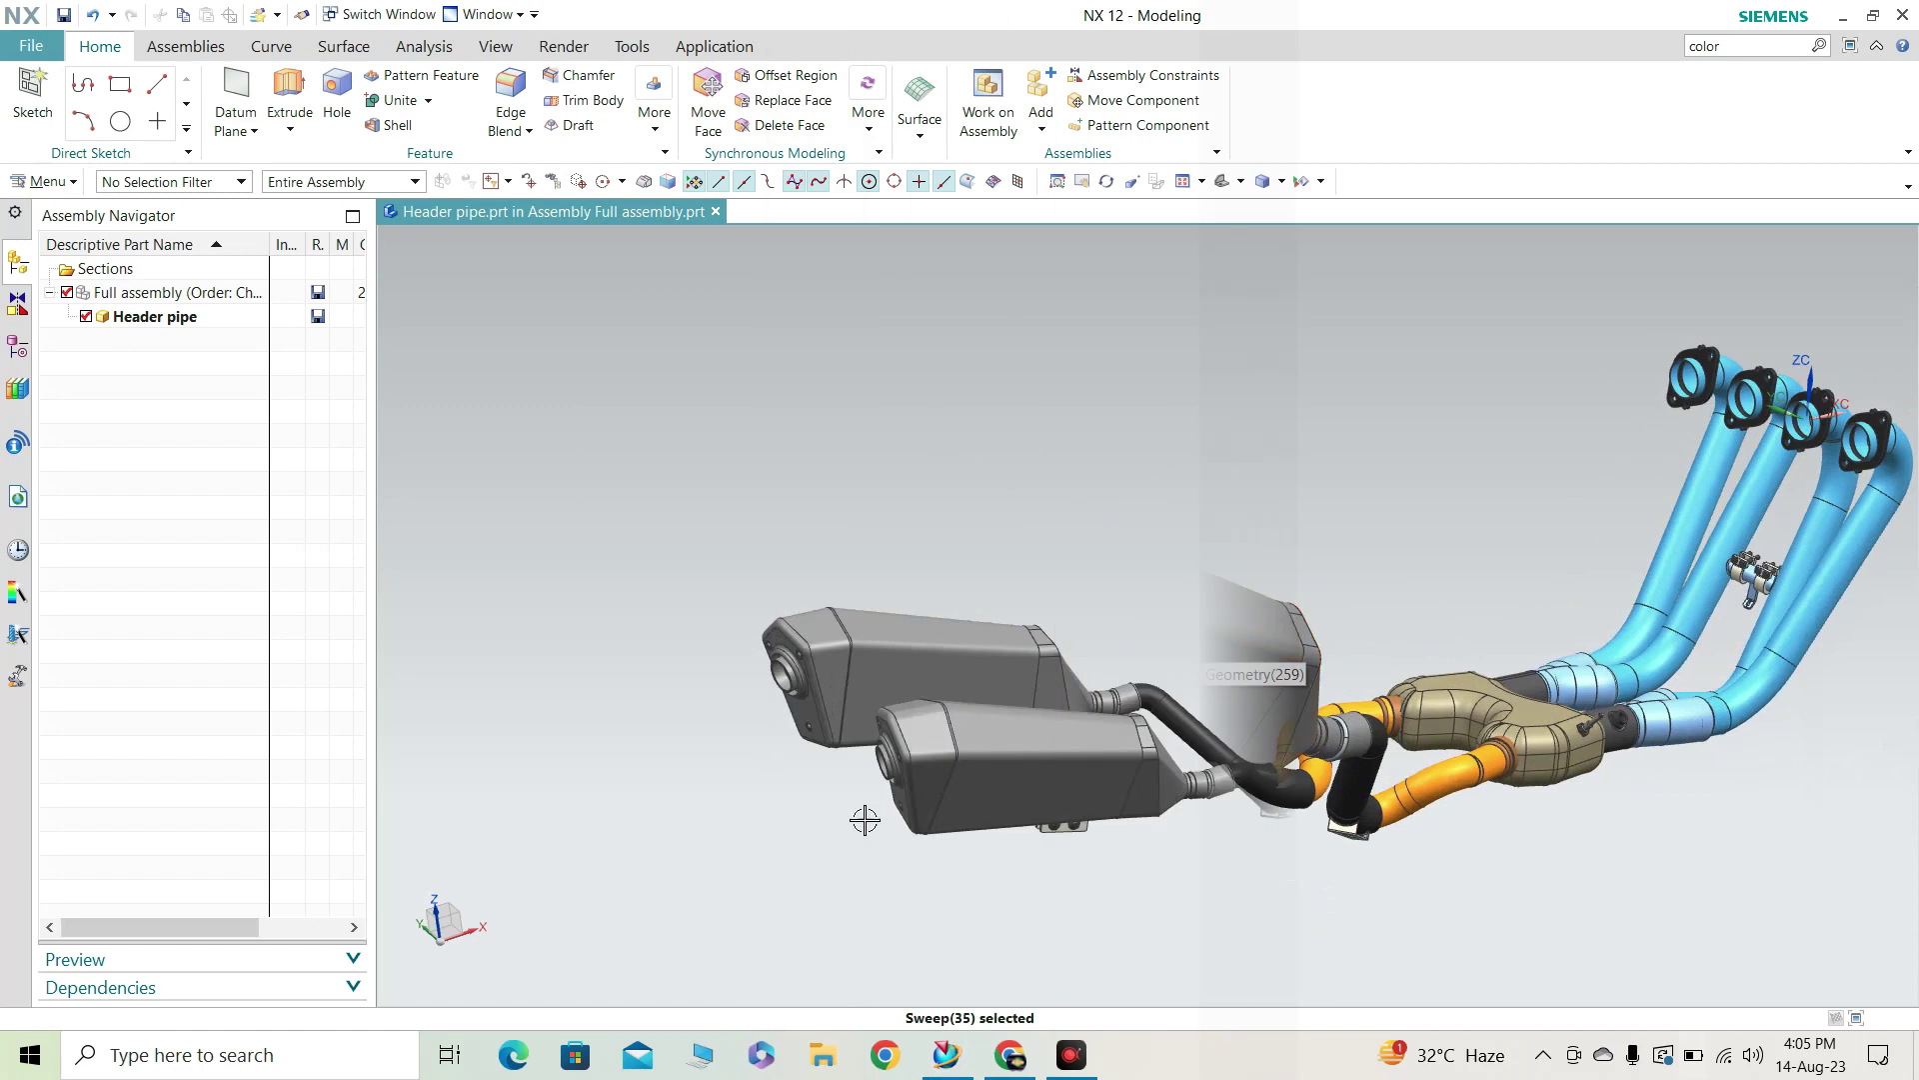
# Review the complete exhaust layout, and examine the header pipes with the clamp bracket between them.
pyautogui.moveTo(866, 814); pyautogui.dragTo(1212, 613, button='middle')
pyautogui.moveTo(1680, 831); pyautogui.dragTo(1361, 750, button='middle')
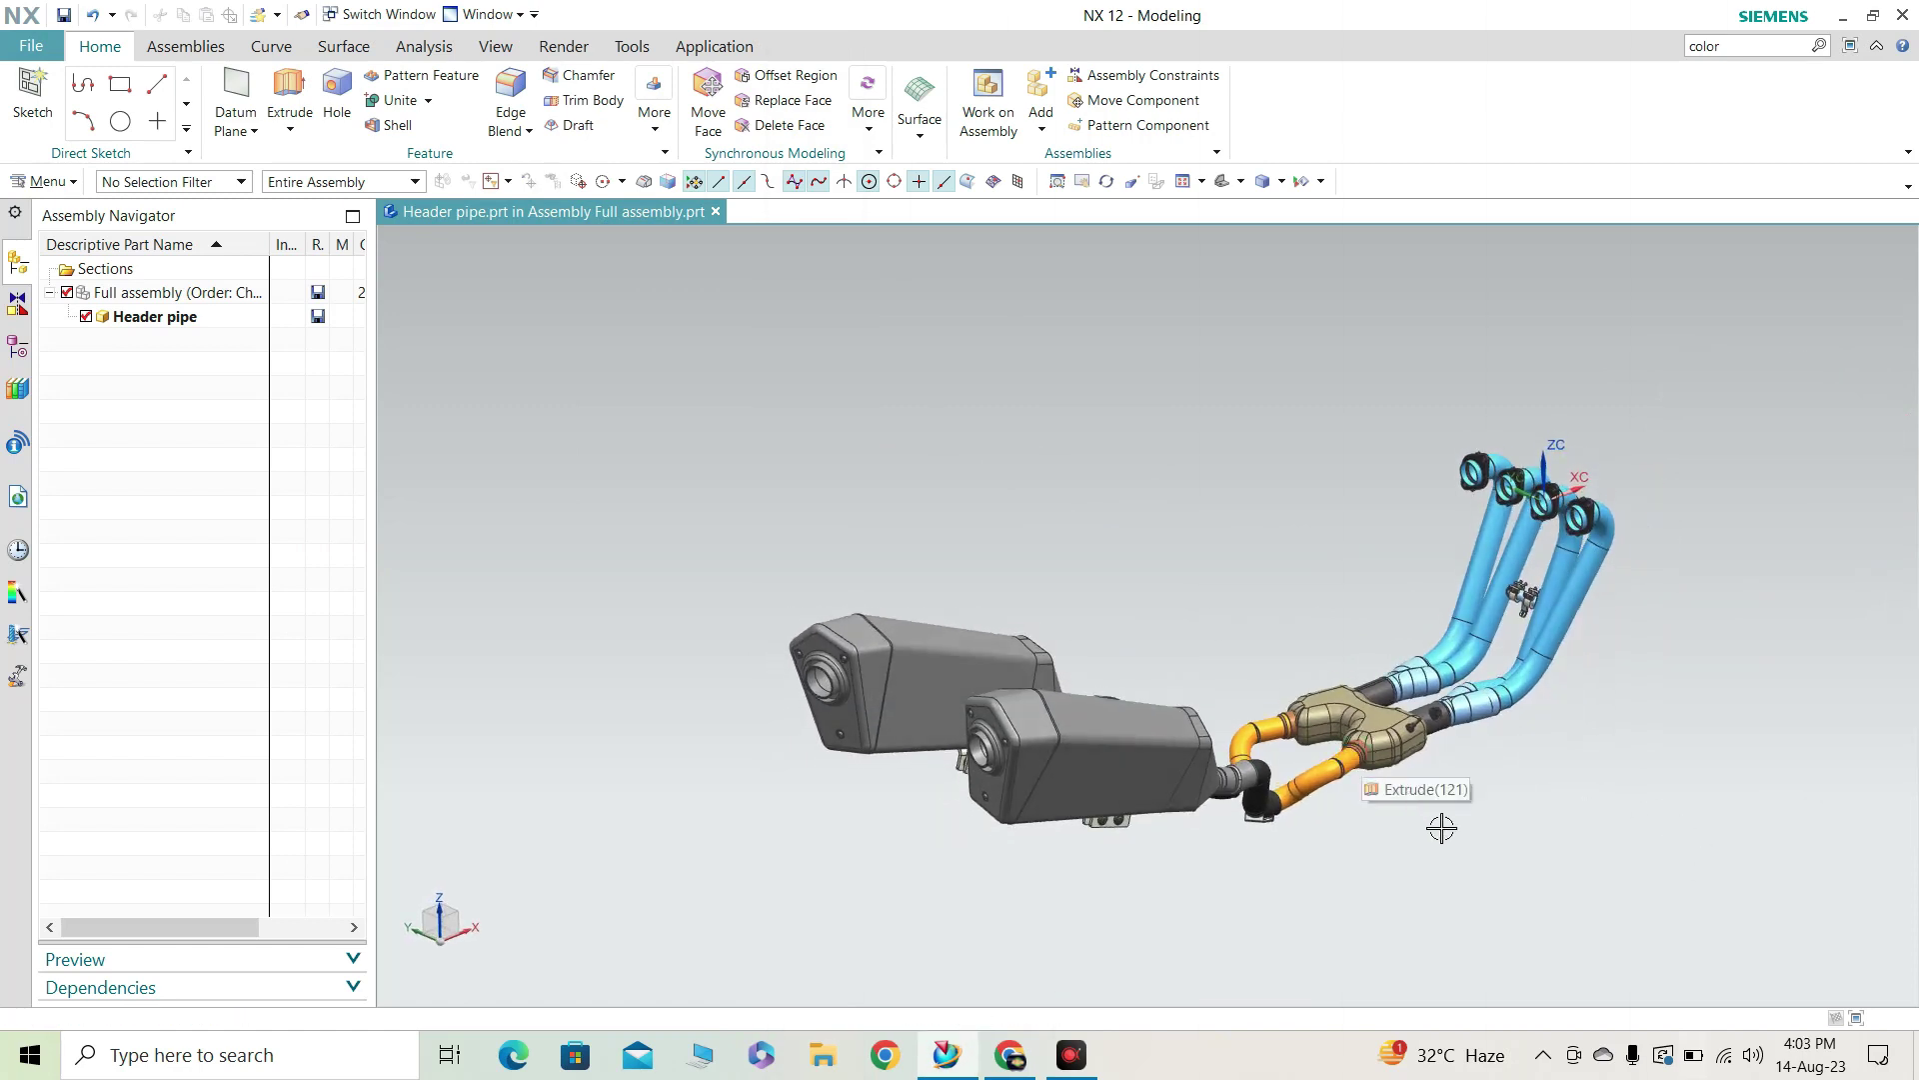
pyautogui.moveTo(1169, 748)
pyautogui.mouseDown(button='middle')
pyautogui.moveTo(1379, 742)
pyautogui.moveTo(1179, 740)
pyautogui.mouseUp(button='middle')
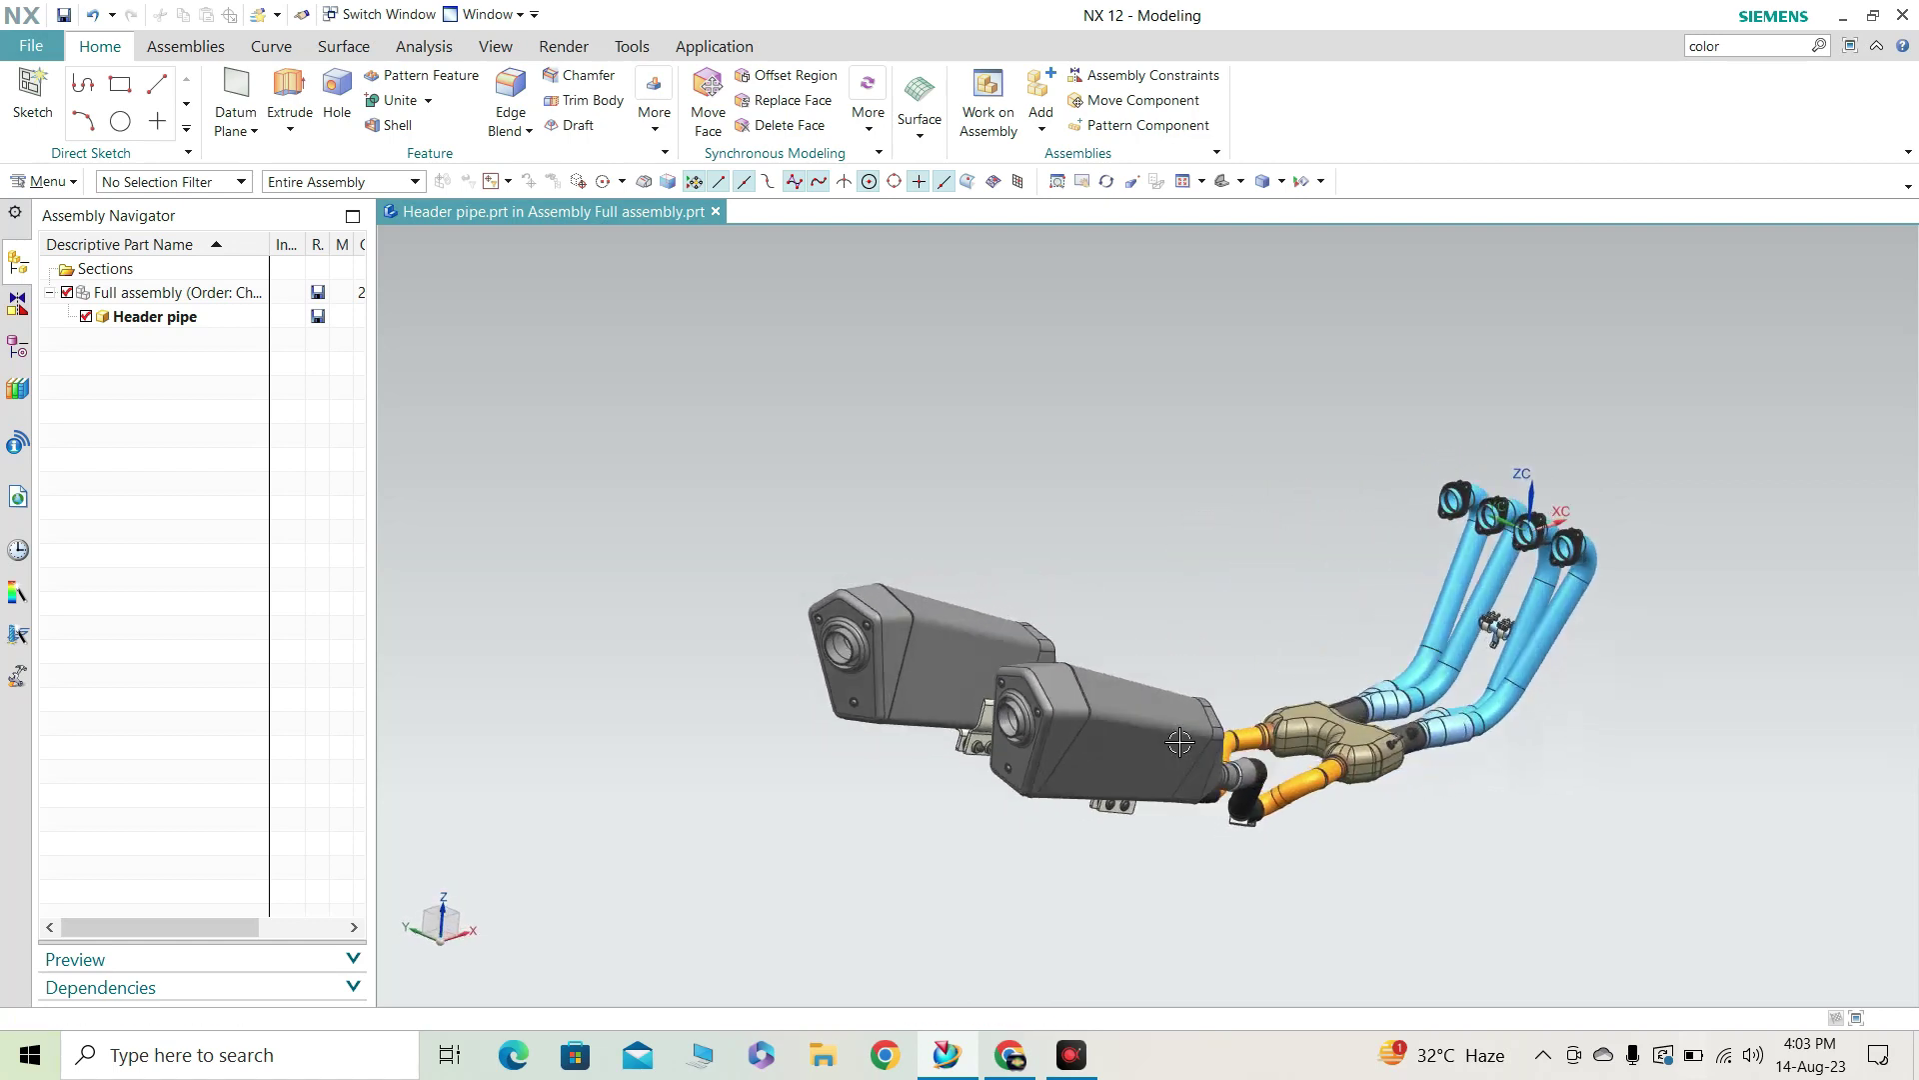
pyautogui.scroll(4, 1504, 528)
pyautogui.moveTo(1493, 528); pyautogui.dragTo(1193, 331, button='middle')
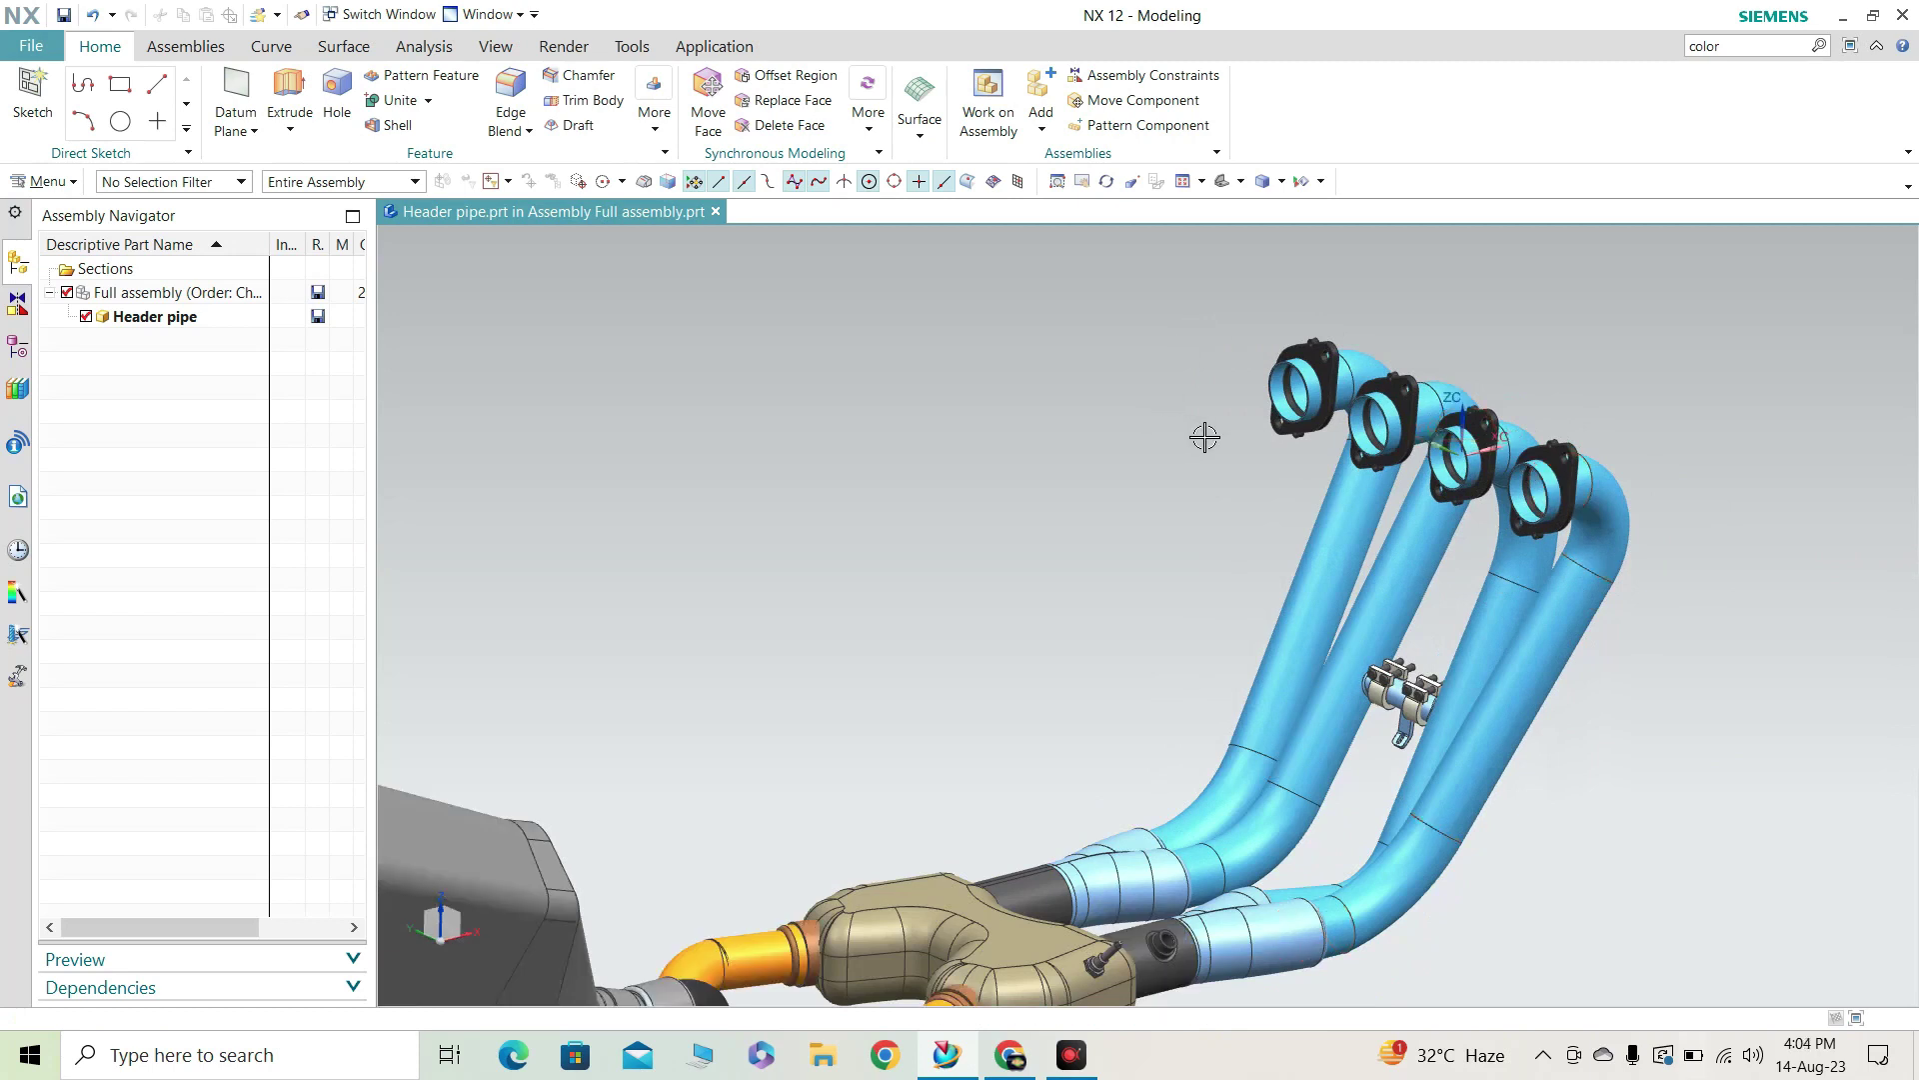
pyautogui.scroll(1, 1250, 445)
pyautogui.scroll(-1, 1320, 440)
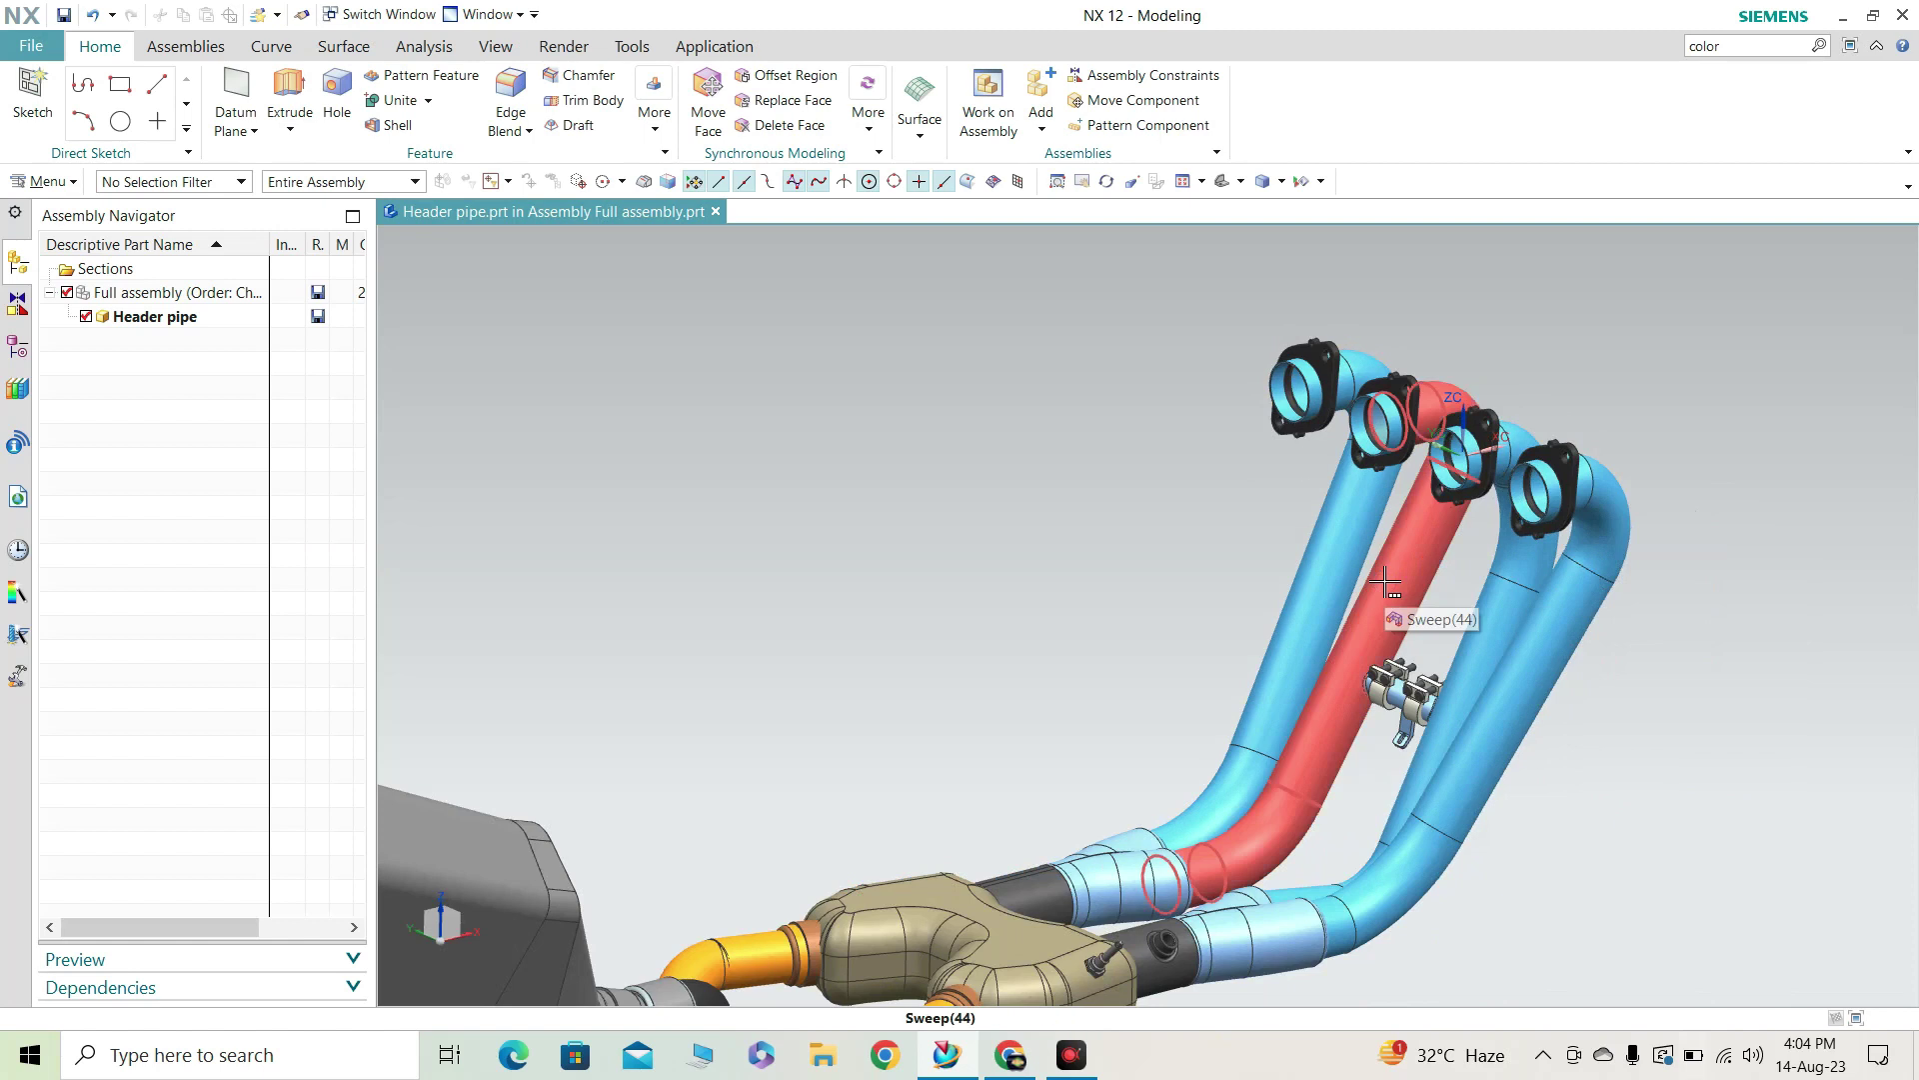
# Examine the bends of the blue header pipes and the side faces of the two grey mufflers.
pyautogui.scroll(-3, 1379, 465)
pyautogui.scroll(3, 1519, 447)
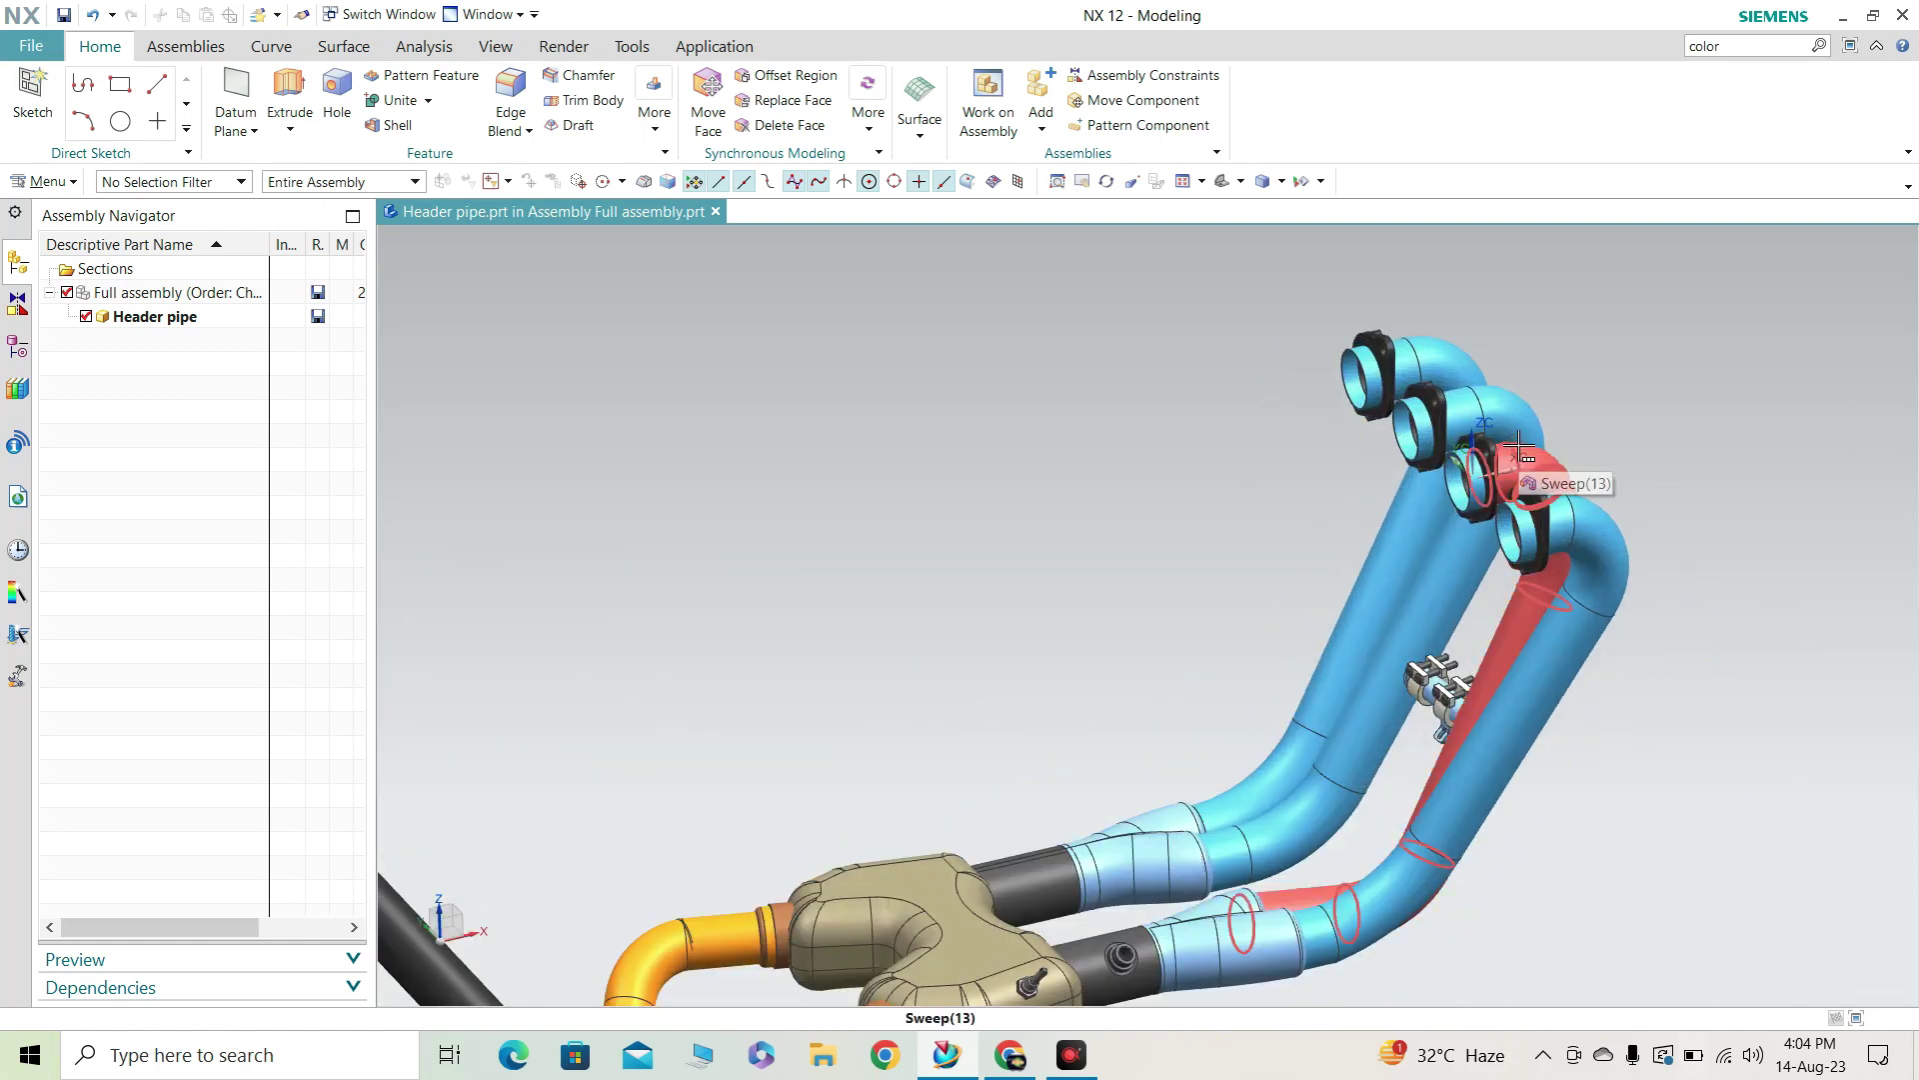
pyautogui.moveTo(1519, 447); pyautogui.dragTo(1096, 691, button='middle')
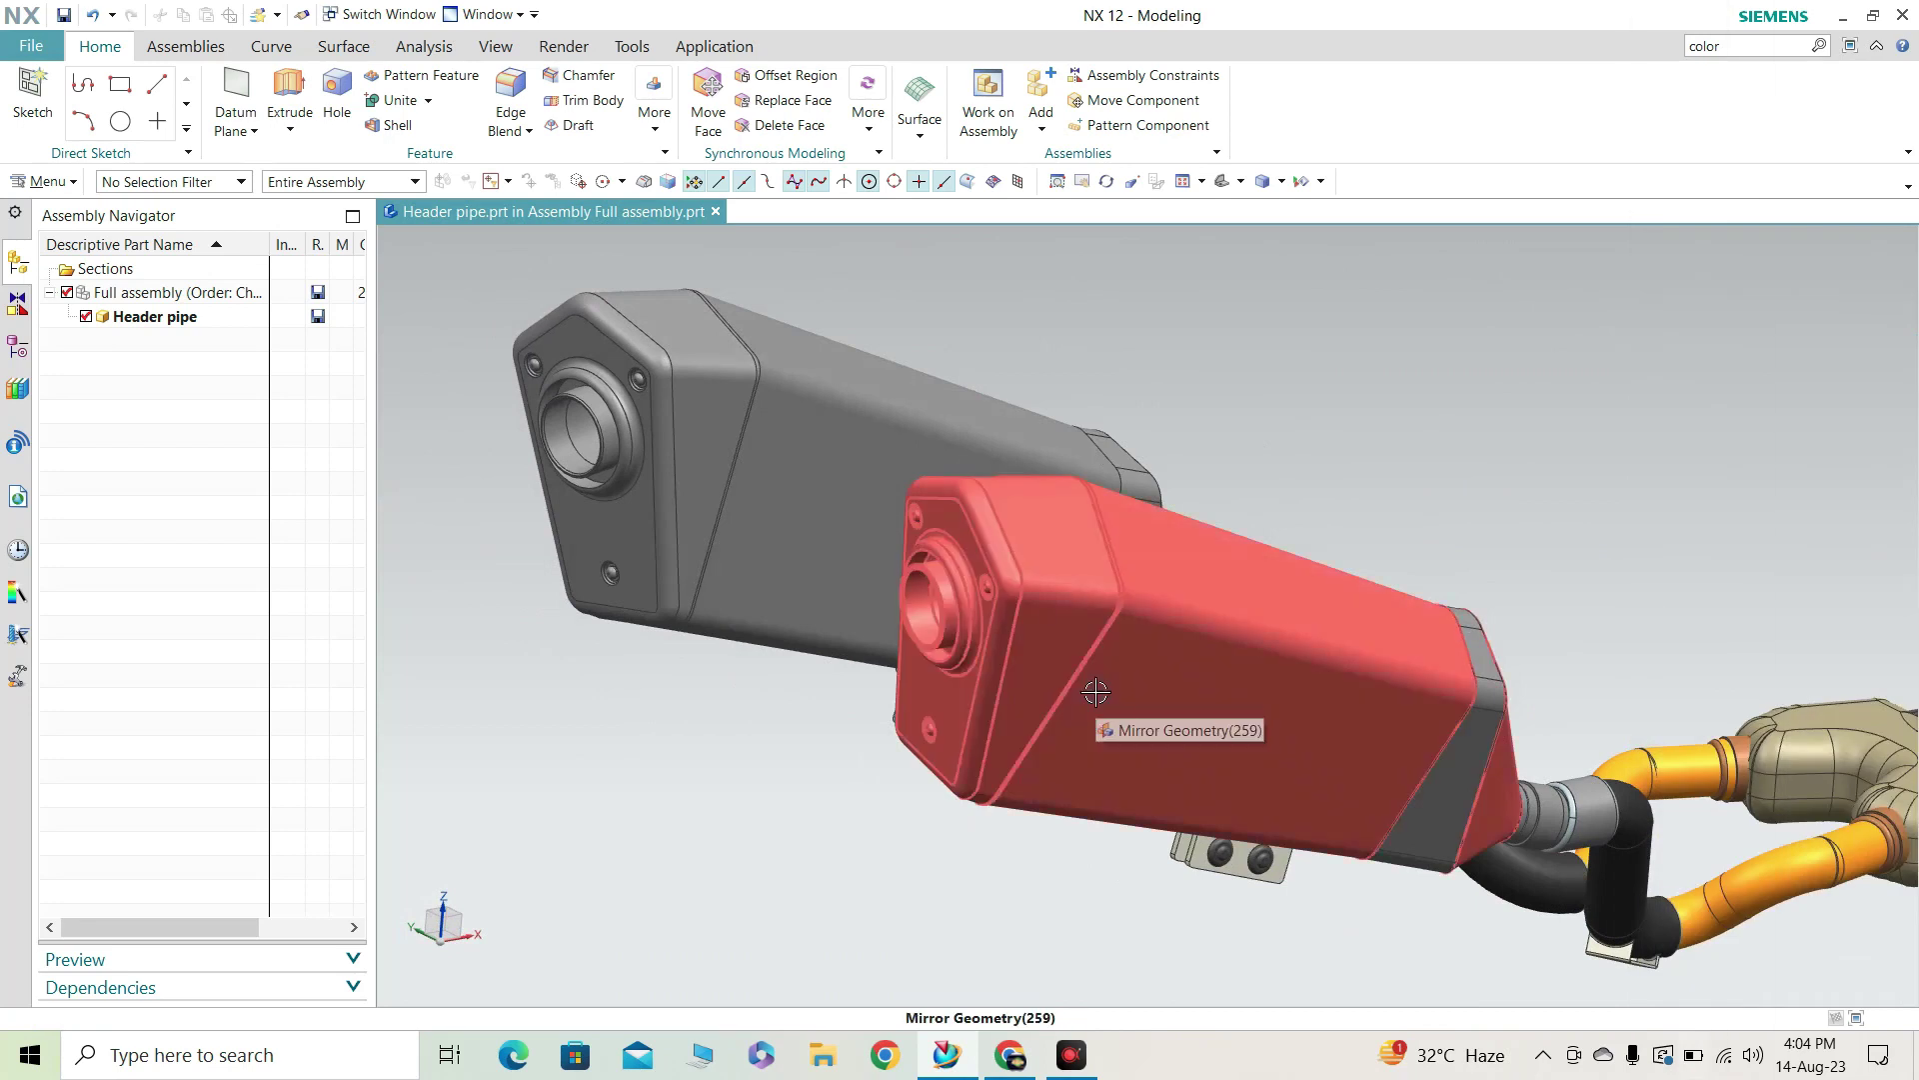
pyautogui.moveTo(1837, 984); pyautogui.dragTo(1440, 666, button='middle')
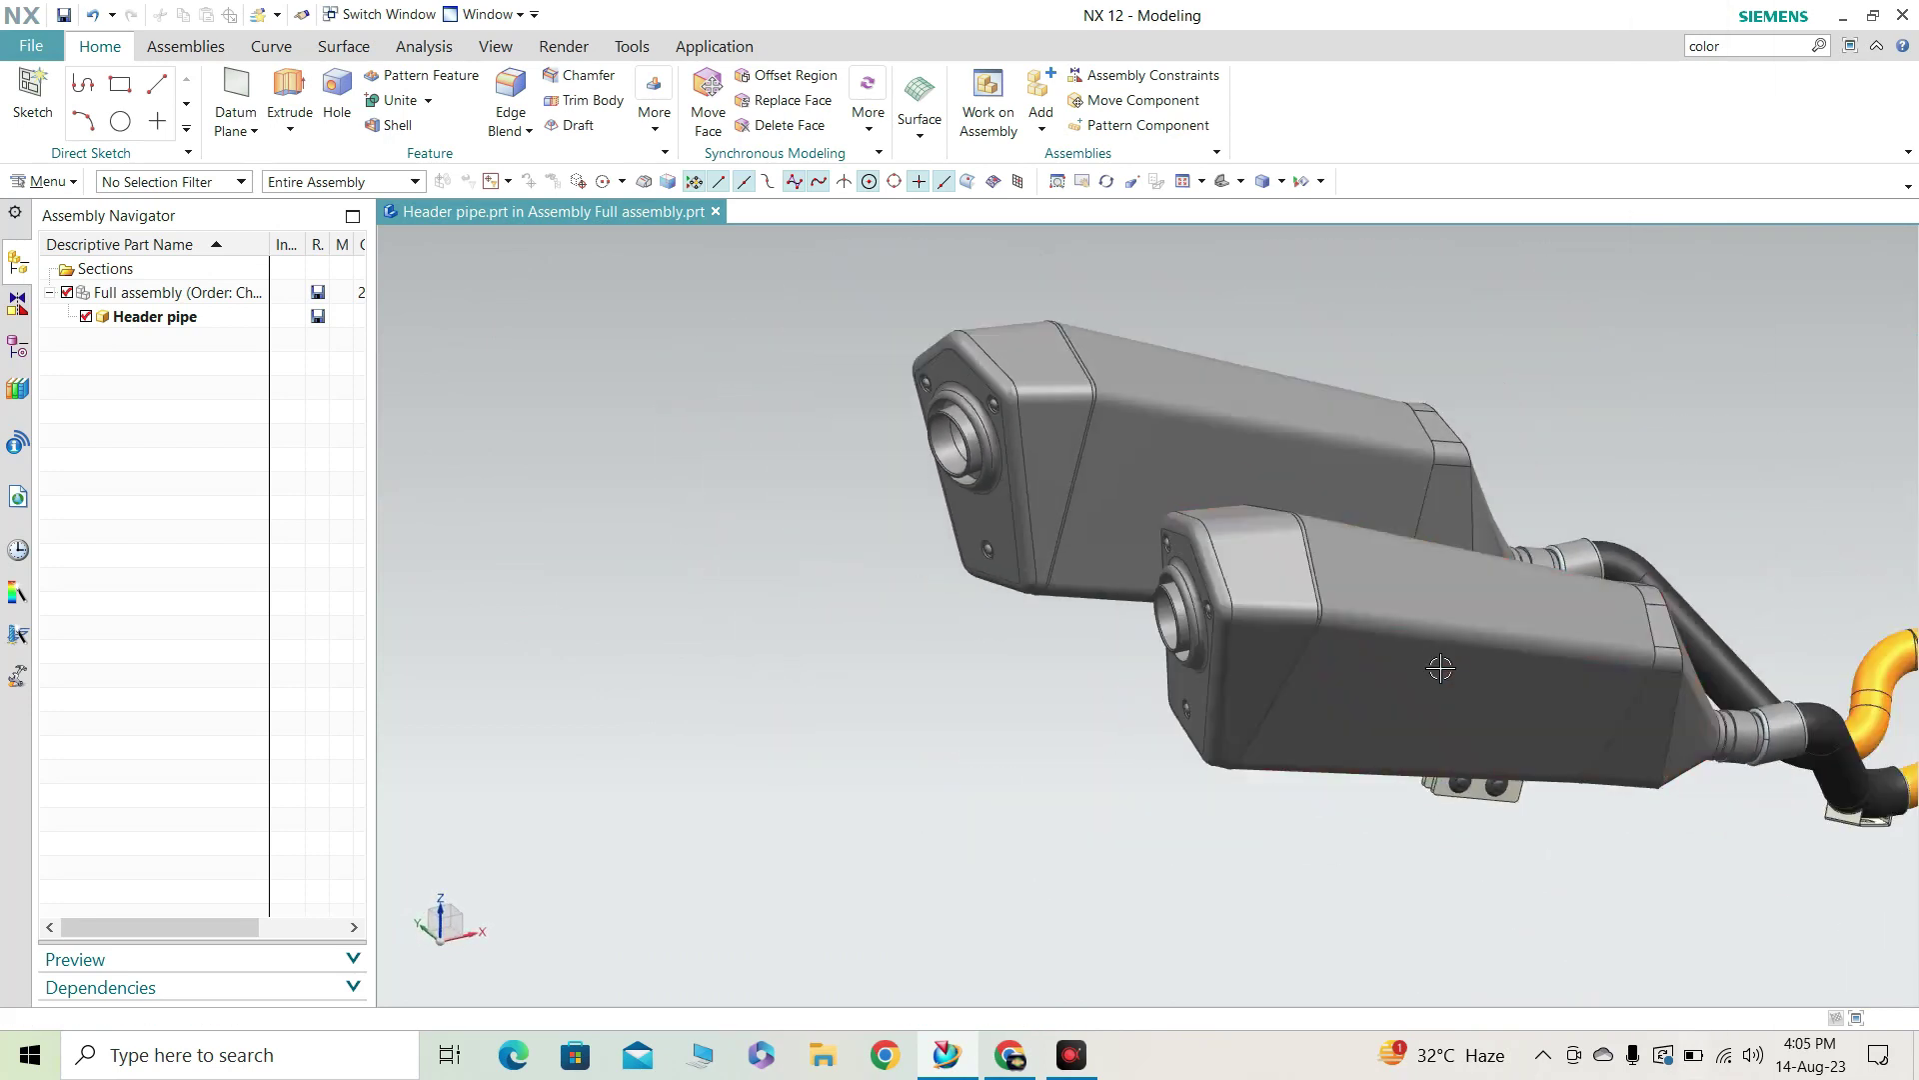
pyautogui.scroll(2, 1697, 679)
pyautogui.scroll(-3, 1203, 549)
pyautogui.moveTo(1204, 548); pyautogui.dragTo(1299, 619, button='middle')
pyautogui.scroll(-2, 1372, 672)
pyautogui.scroll(2, 1371, 673)
pyautogui.moveTo(1371, 672); pyautogui.dragTo(1513, 671, button='middle')
pyautogui.moveTo(1395, 636); pyautogui.dragTo(1270, 508, button='middle')
pyautogui.scroll(-2, 1280, 520)
pyautogui.scroll(2, 1274, 517)
pyautogui.scroll(-1, 1270, 507)
pyautogui.scroll(3, 1305, 672)
pyautogui.moveTo(1305, 671); pyautogui.dragTo(1704, 455, button='middle')
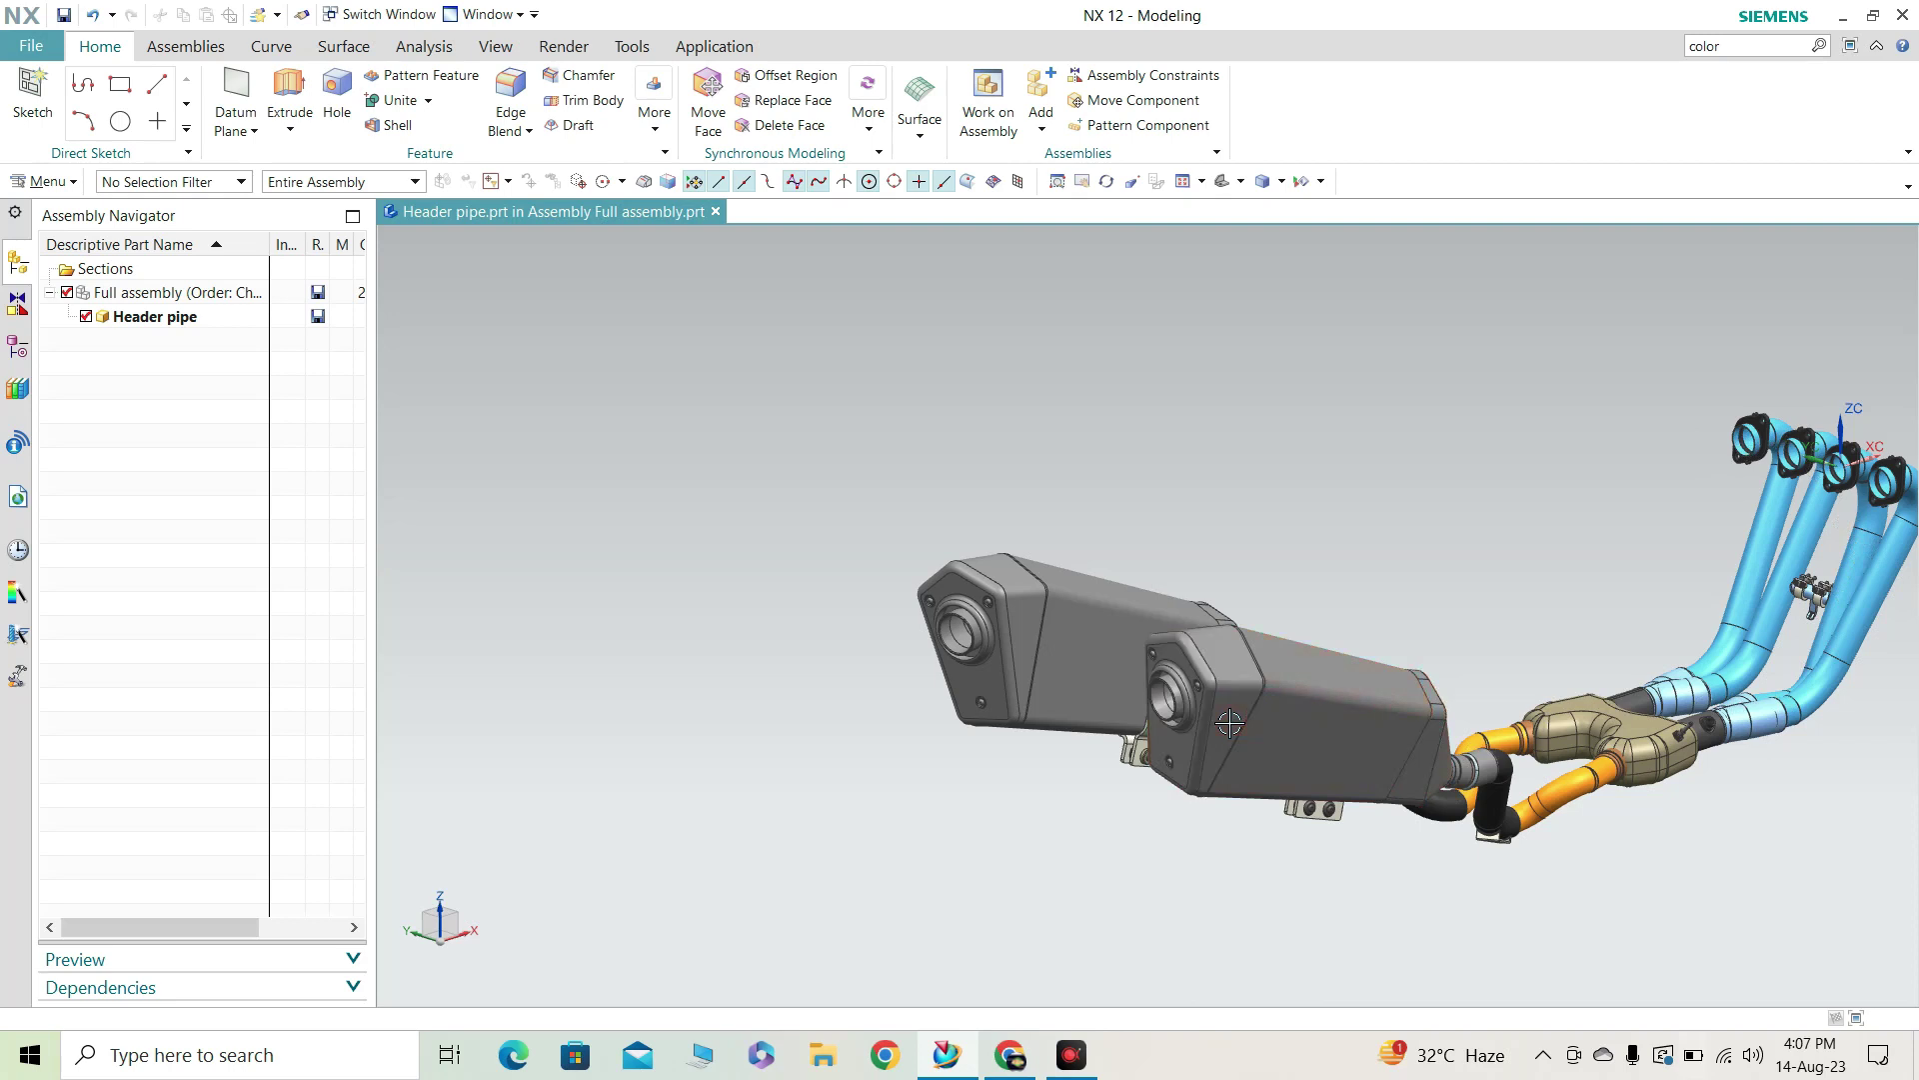
# Examine the muffler bodies from the rear and side, including their tapered ends and joints with the black link pipes.
pyautogui.scroll(3, 1229, 723)
pyautogui.moveTo(1342, 755); pyautogui.dragTo(1200, 680, button='middle')
pyautogui.scroll(-3, 1199, 679)
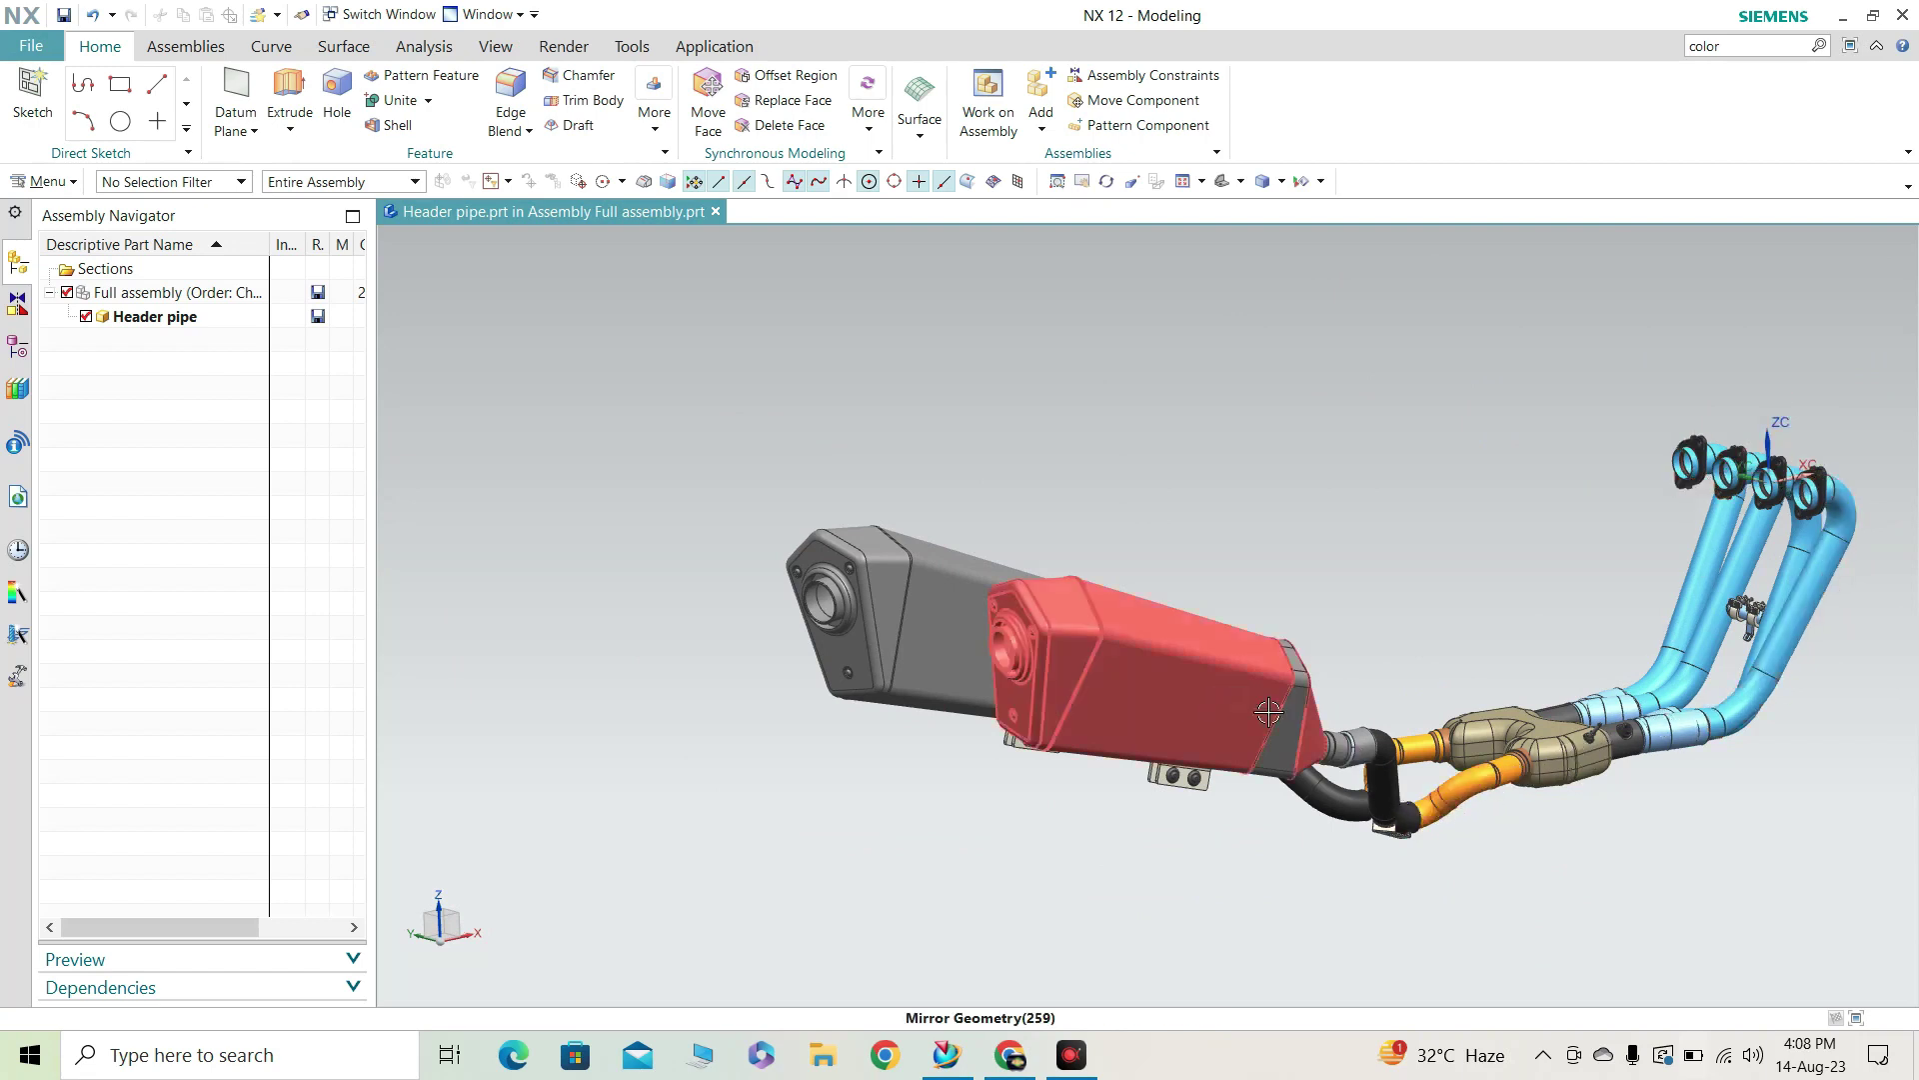
pyautogui.scroll(3, 1291, 732)
pyautogui.scroll(-3, 1291, 732)
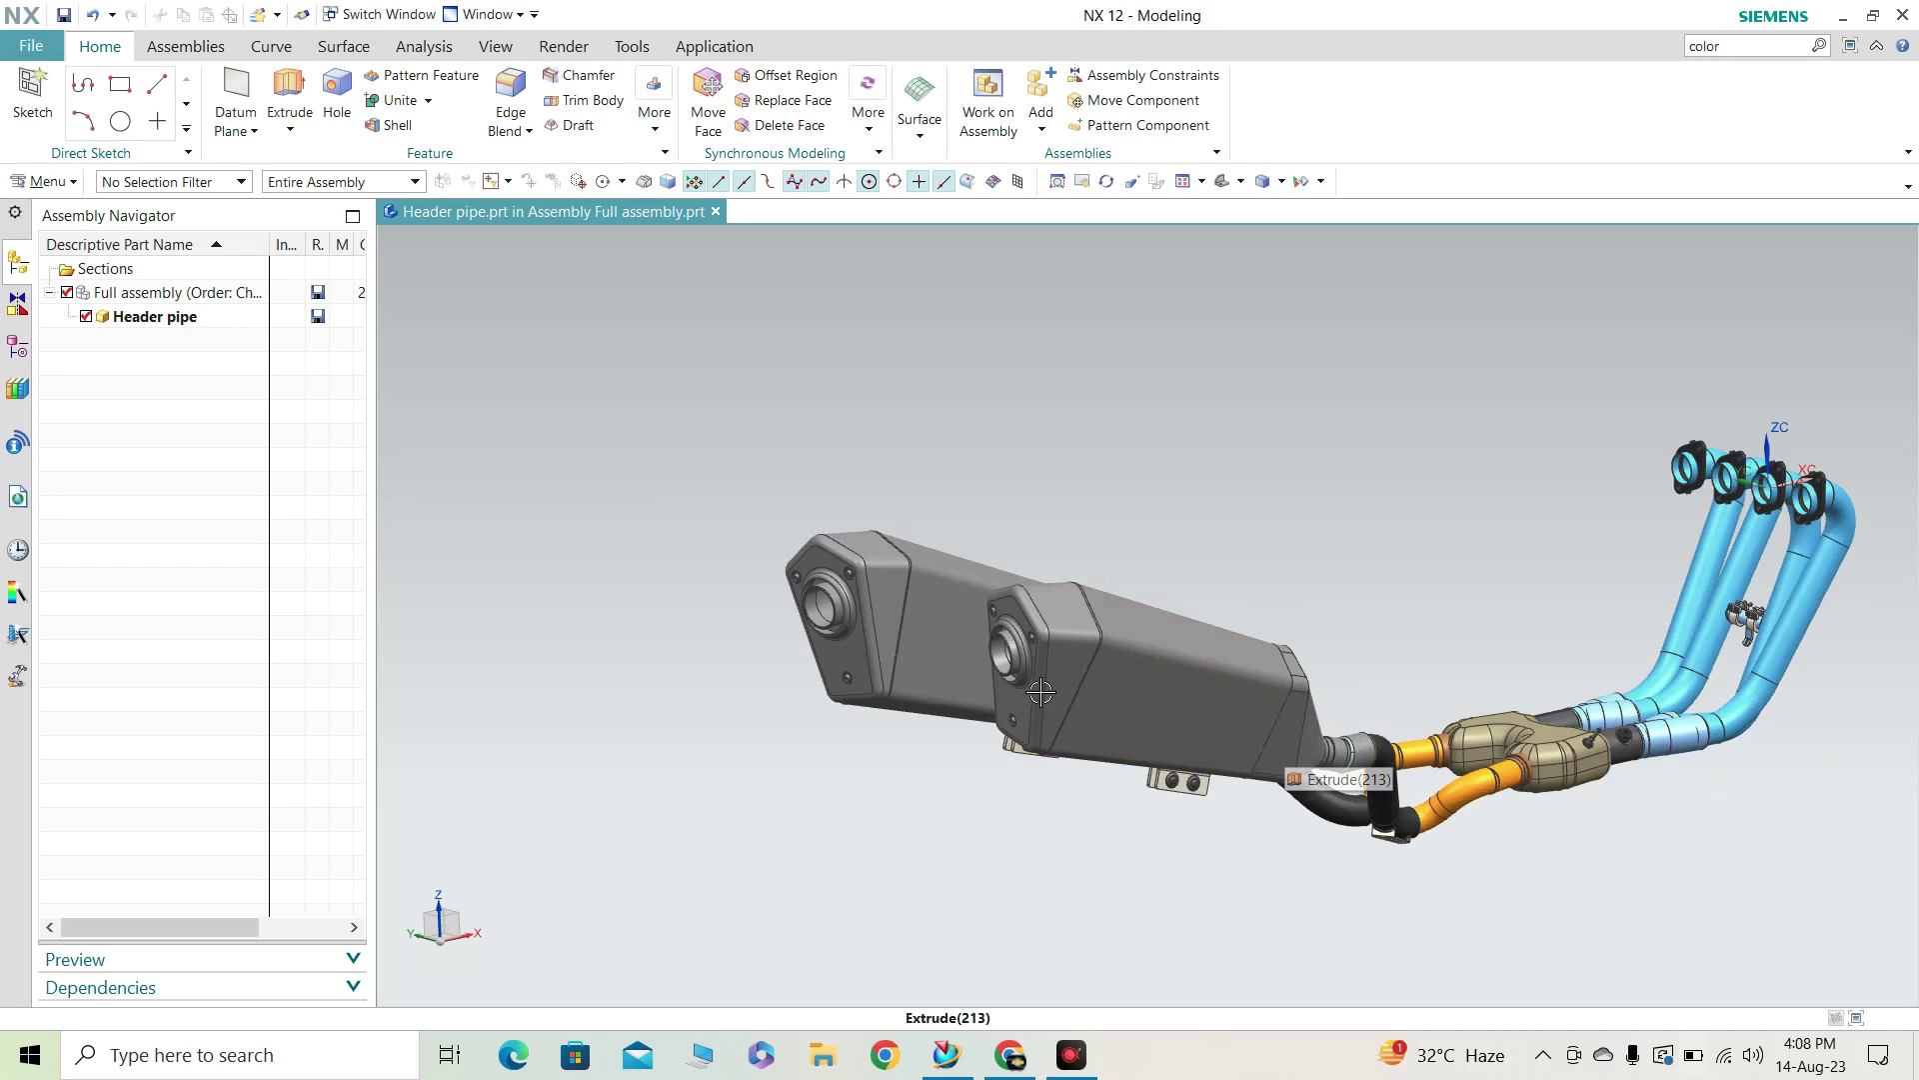
pyautogui.scroll(2, 1041, 692)
pyautogui.moveTo(1152, 720); pyautogui.dragTo(1024, 786, button='middle')
pyautogui.scroll(2, 1352, 772)
pyautogui.scroll(2, 1081, 750)
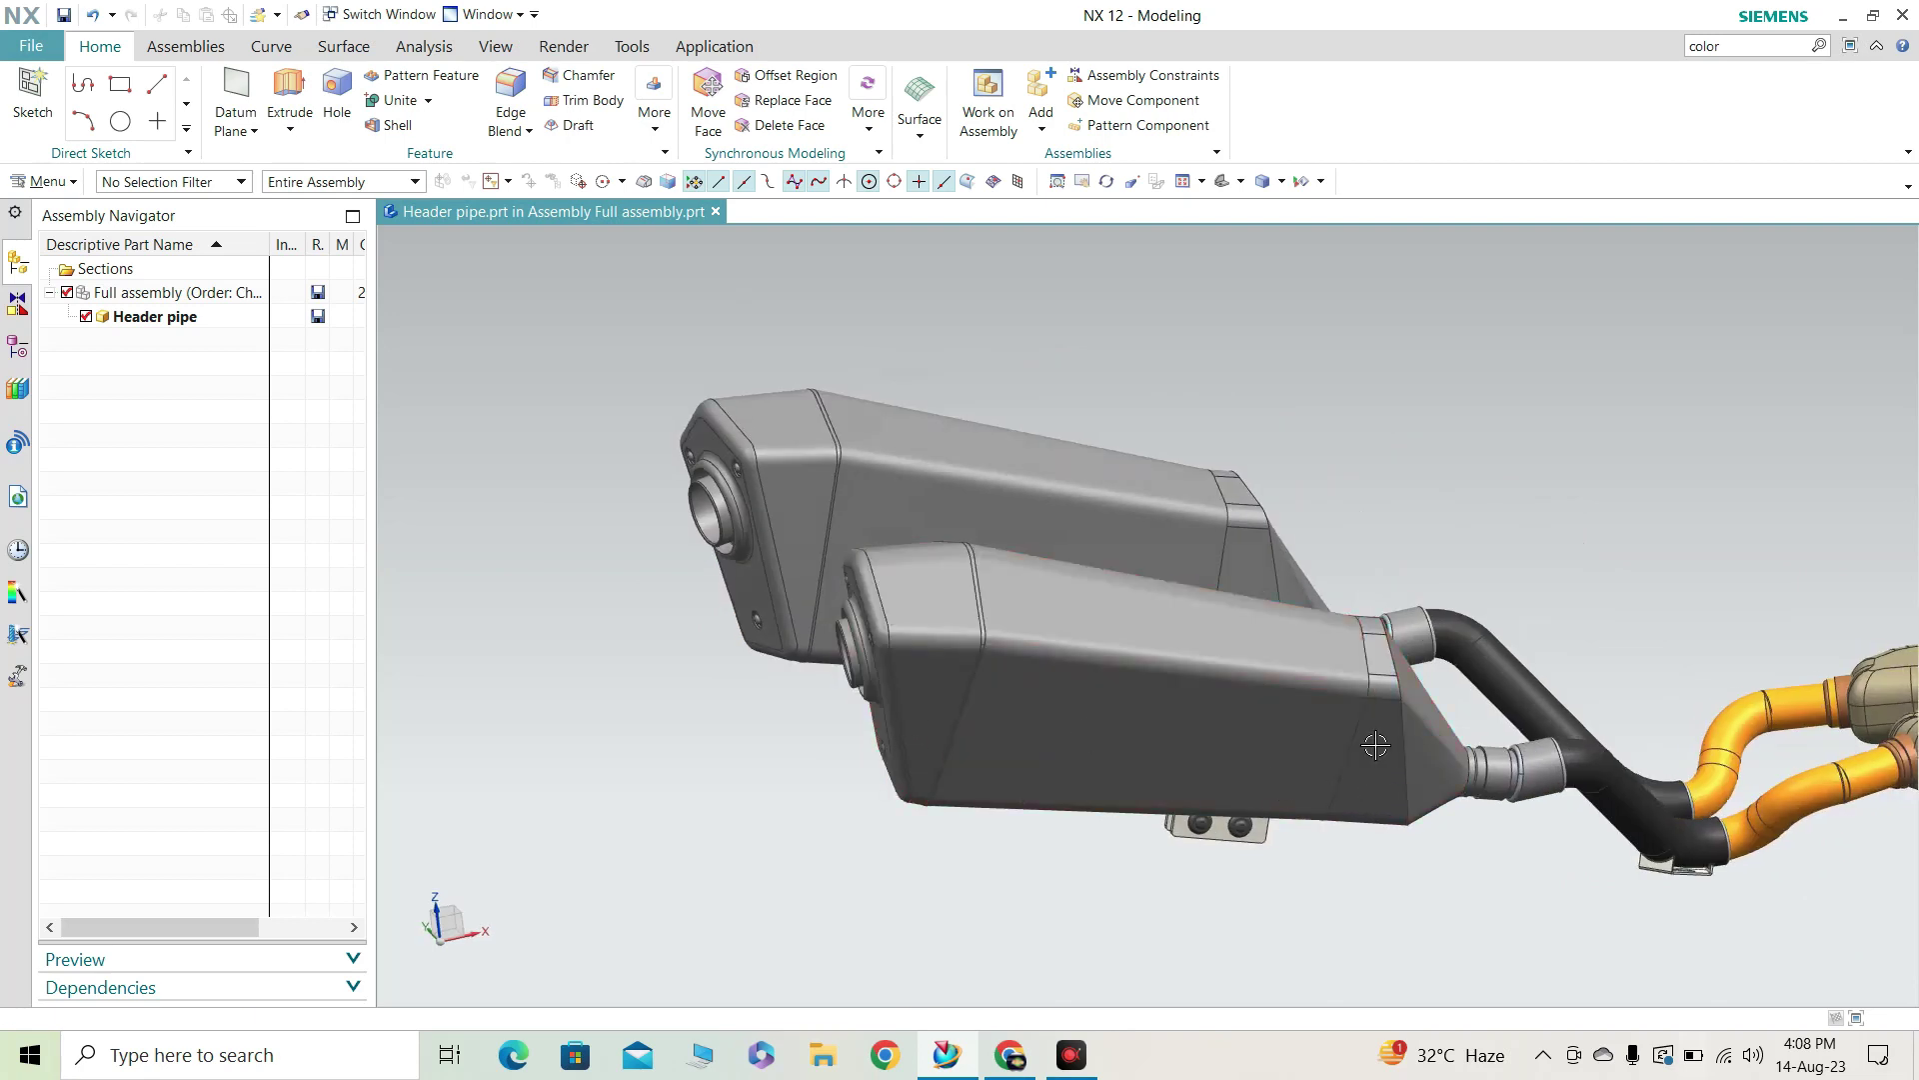
pyautogui.moveTo(1448, 747); pyautogui.dragTo(1134, 701, button='middle')
pyautogui.scroll(-2, 1224, 696)
pyautogui.scroll(2, 1225, 696)
pyautogui.scroll(2, 1104, 706)
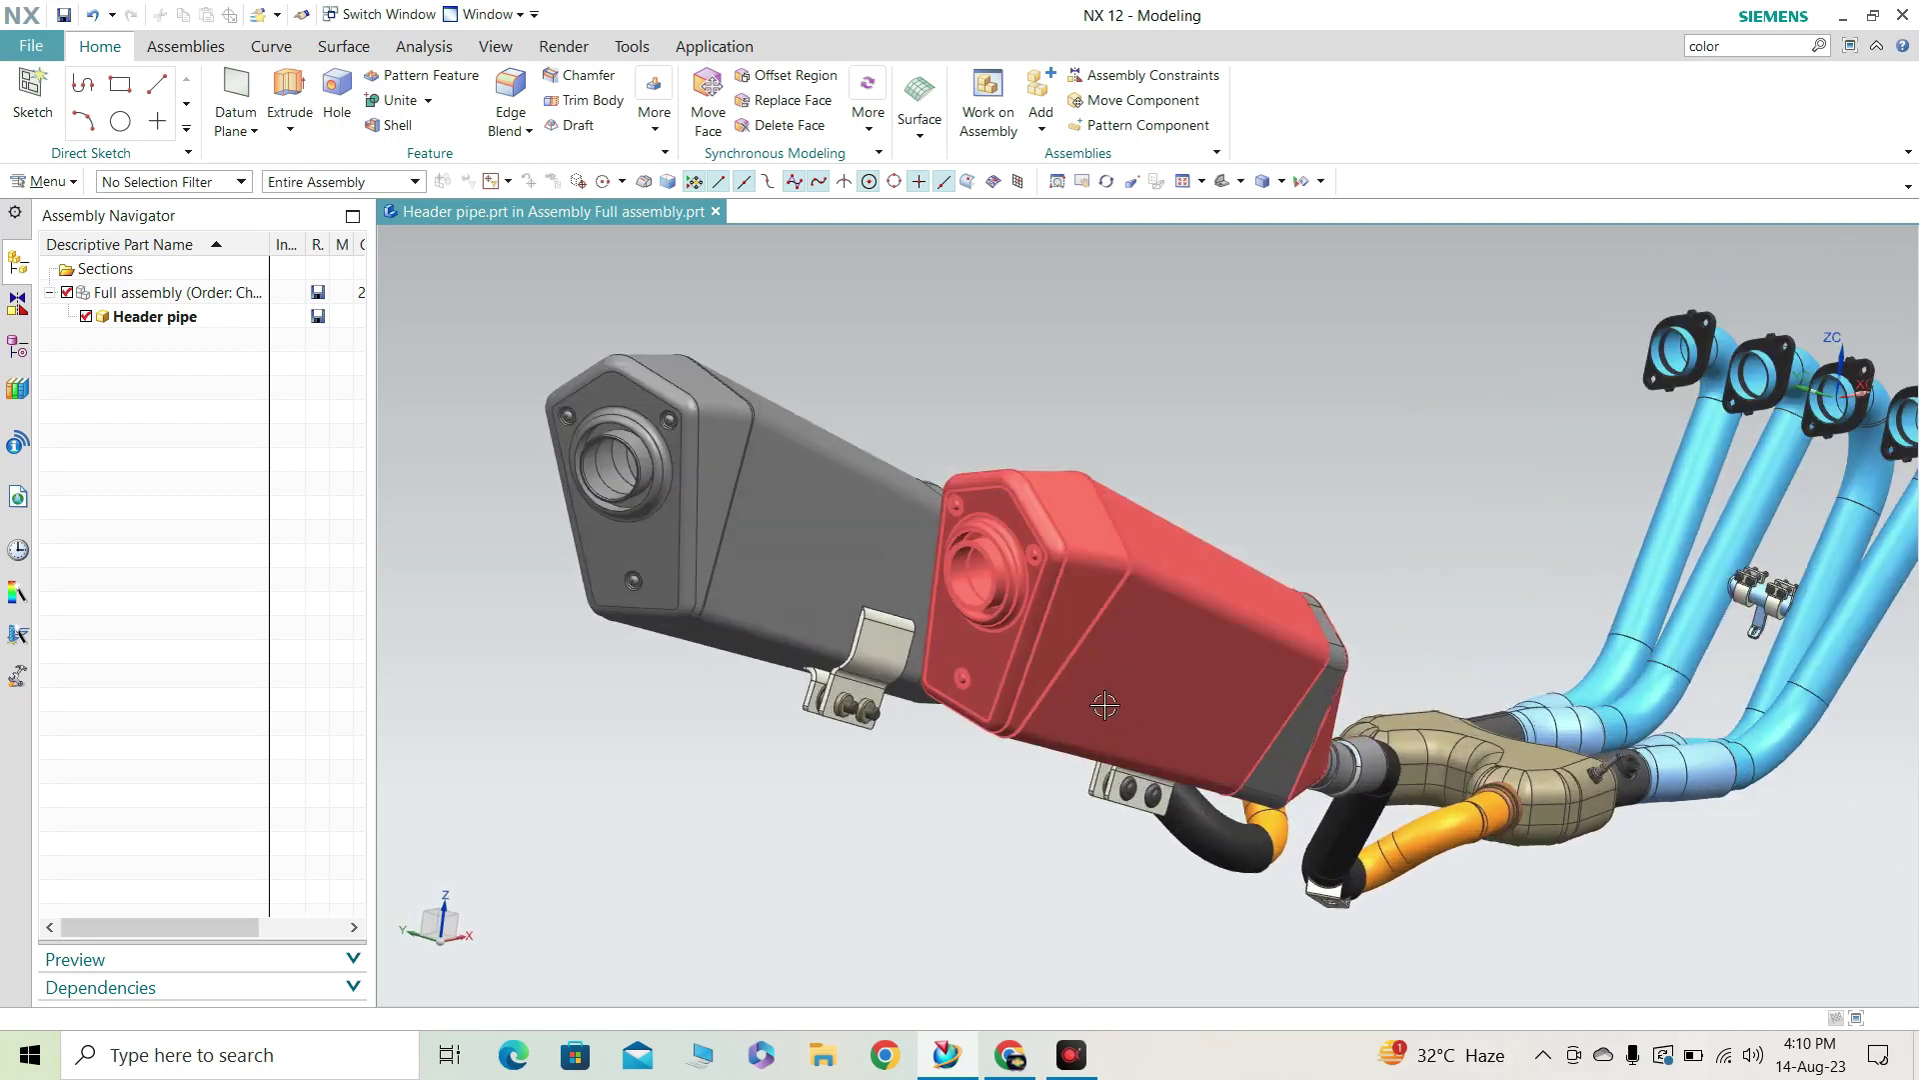
# Review the complete exhaust from behind, checking the position of both mufflers relative to the central chamber and header pipes.
pyautogui.scroll(-2, 1104, 706)
pyautogui.scroll(1, 1109, 700)
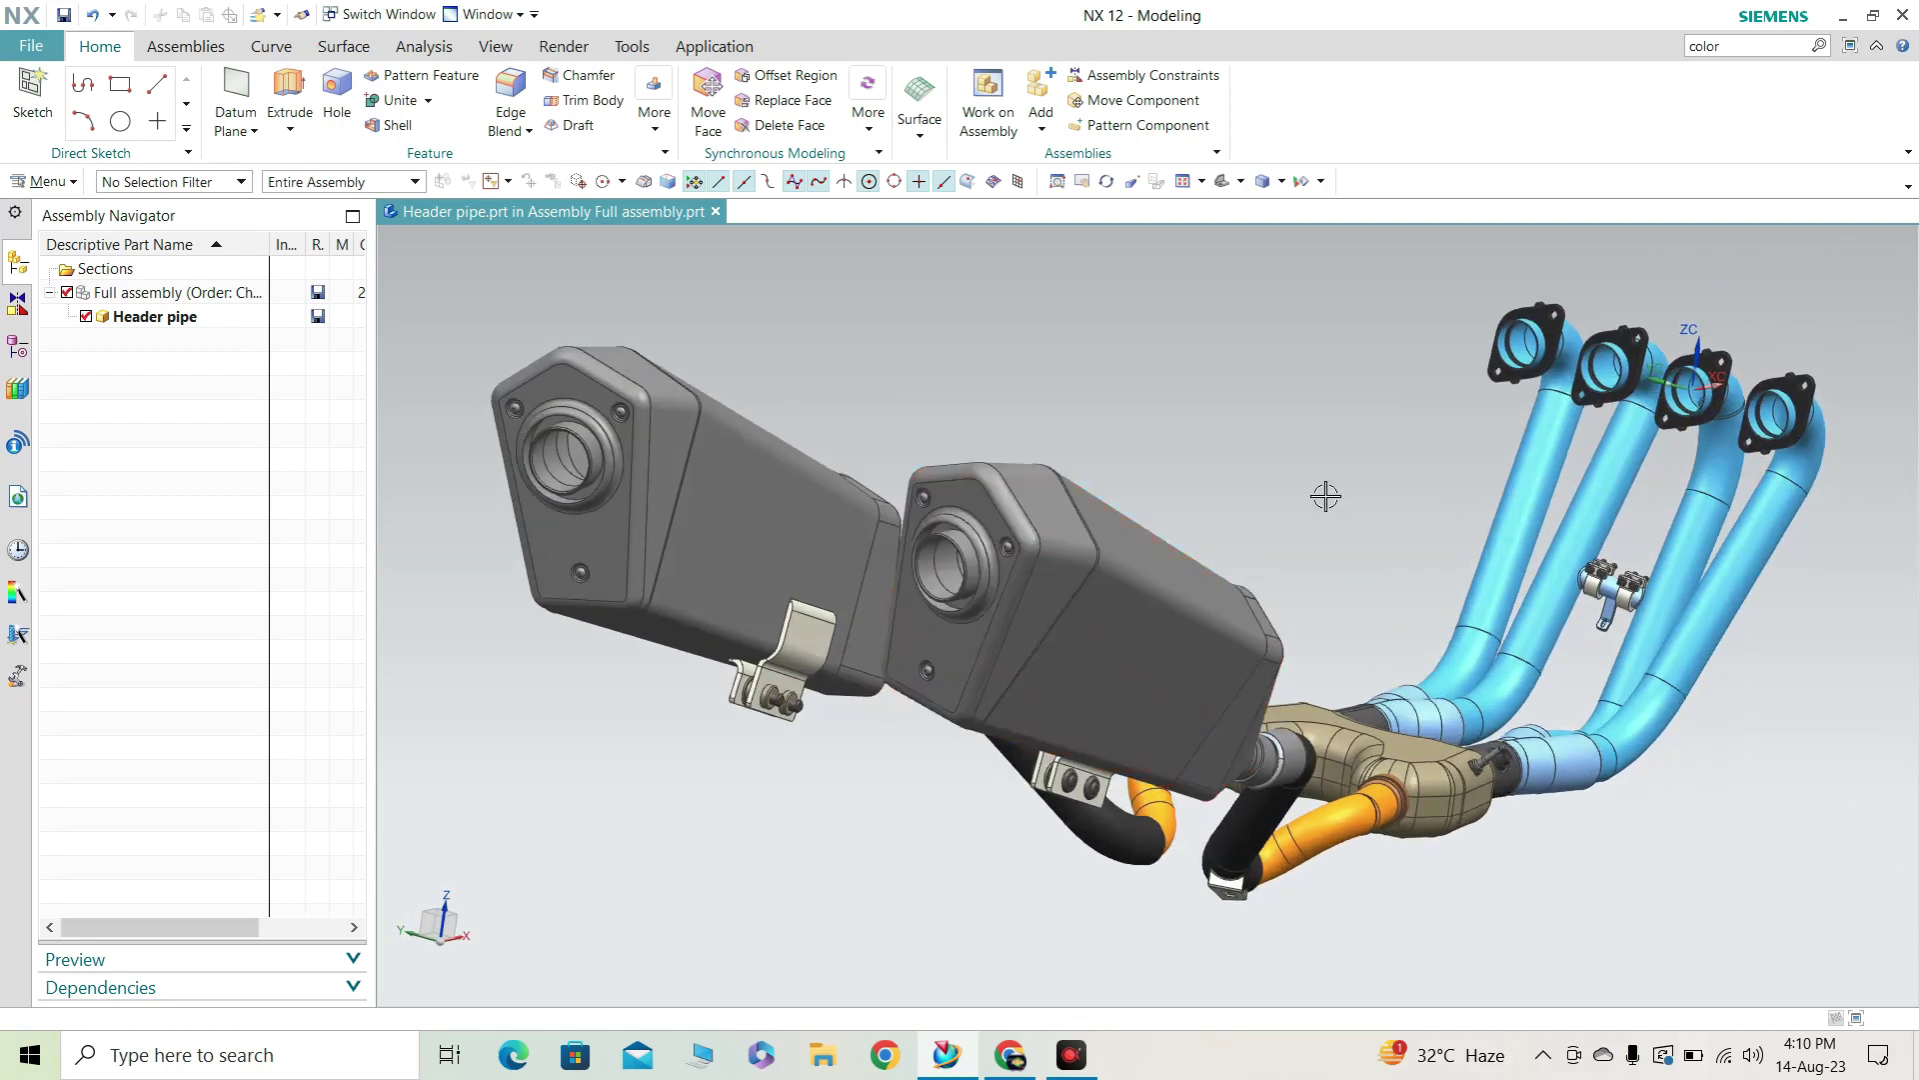
pyautogui.moveTo(1109, 690); pyautogui.dragTo(1107, 692, button='middle')
pyautogui.scroll(-3, 1109, 691)
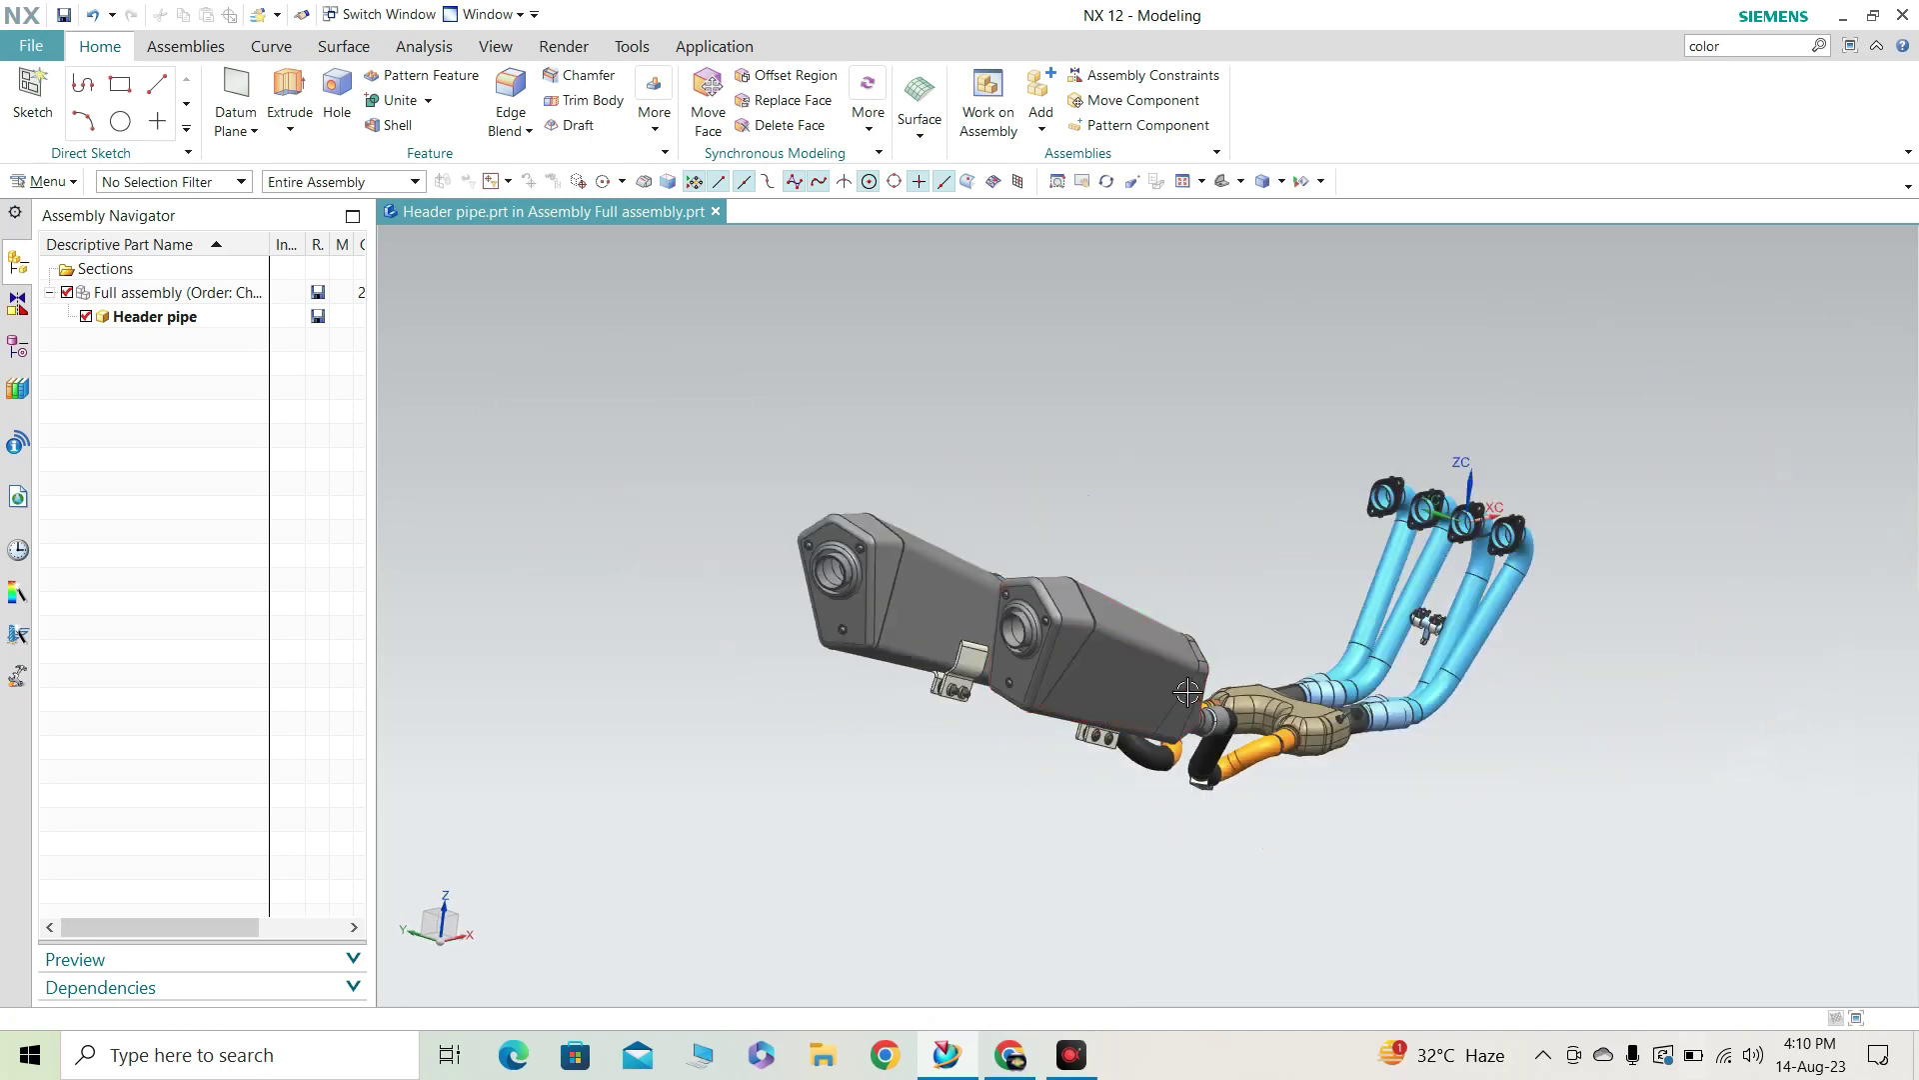
pyautogui.scroll(2, 1157, 685)
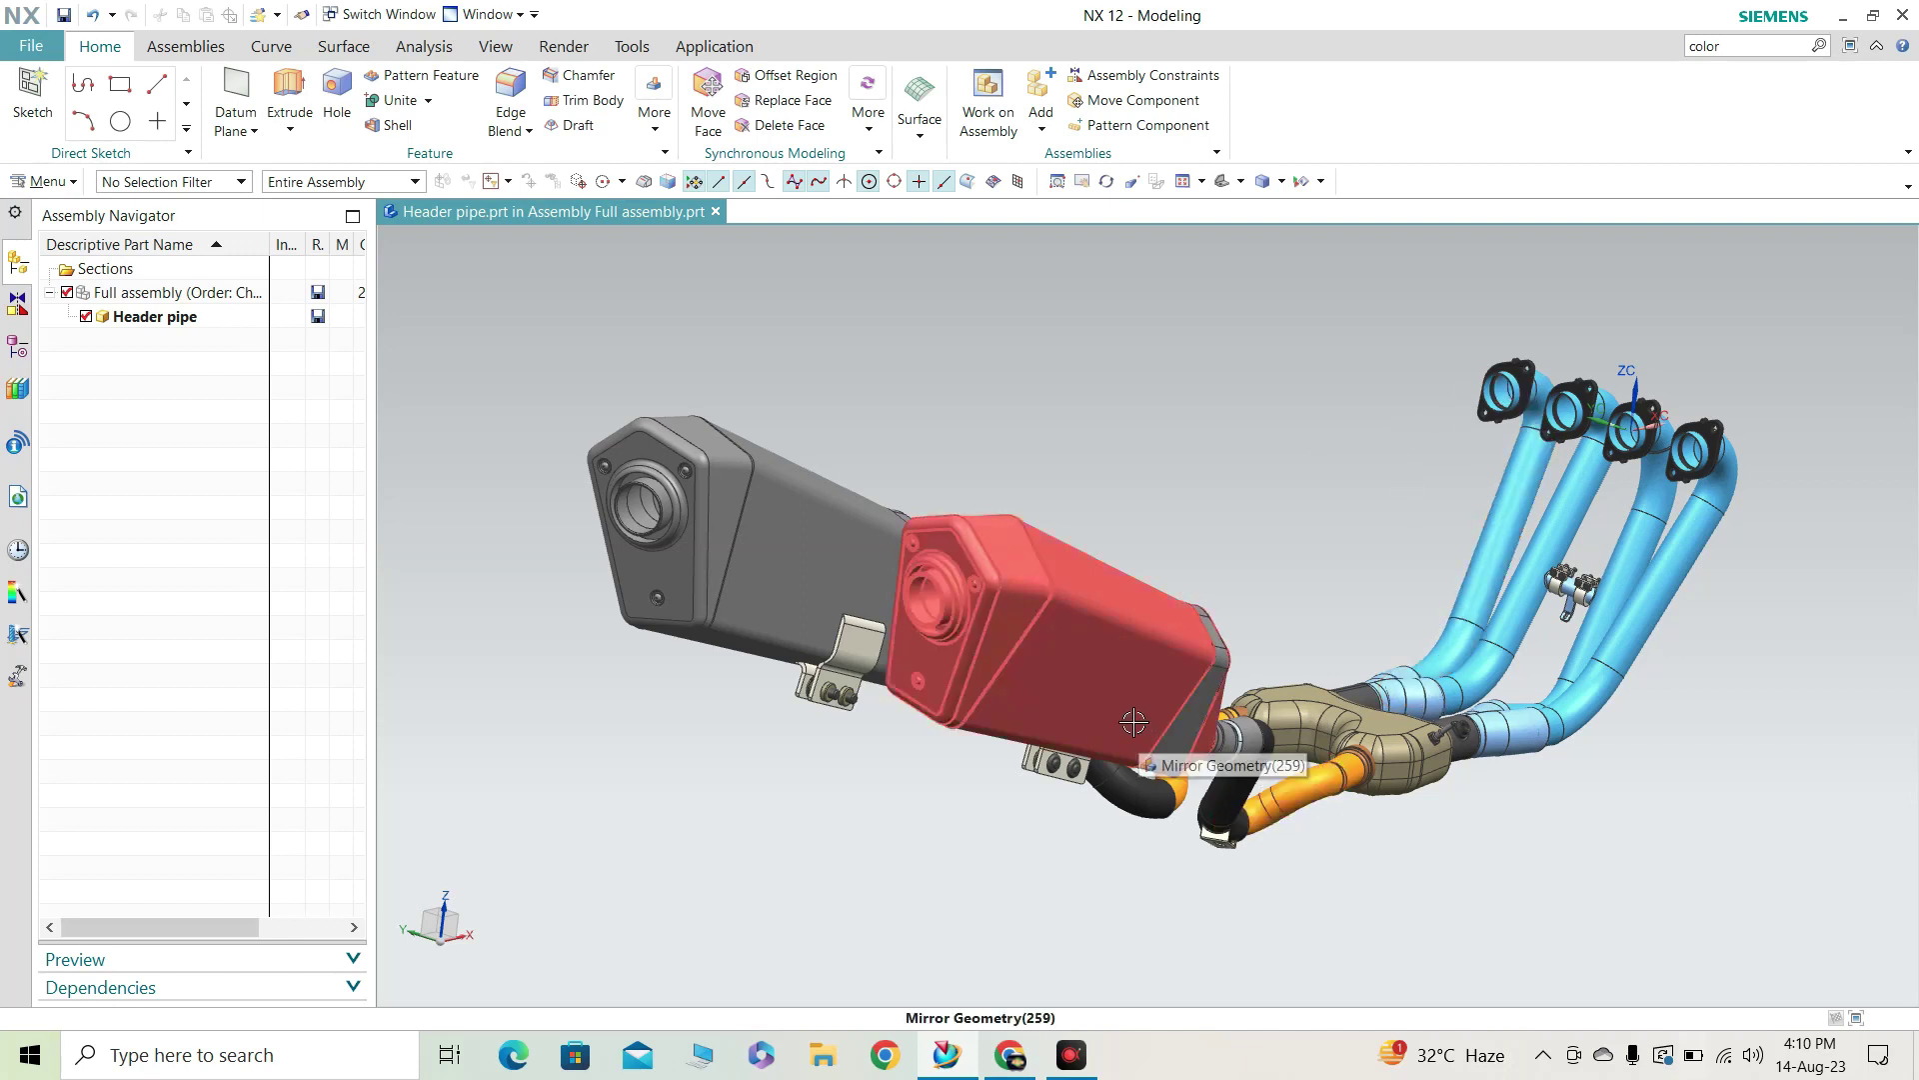
pyautogui.moveTo(1133, 722); pyautogui.dragTo(1345, 741, button='middle')
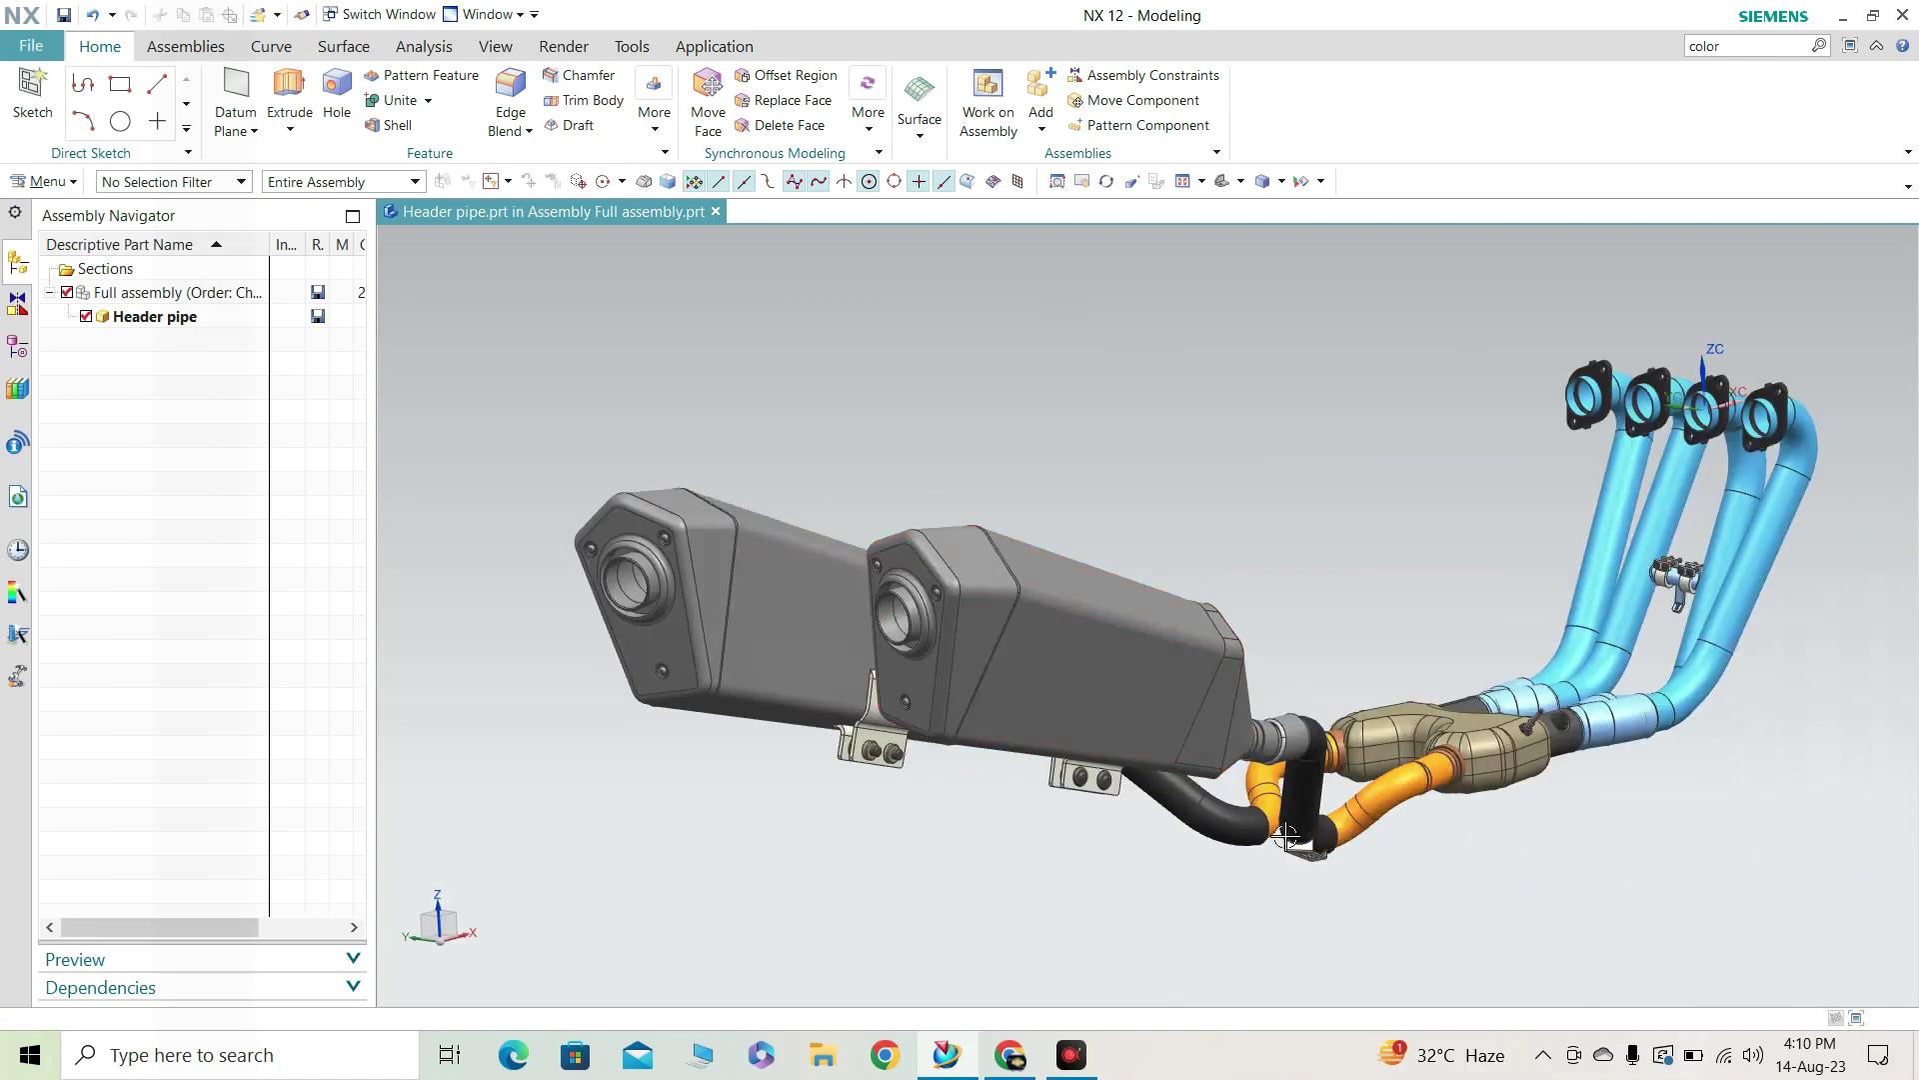
pyautogui.moveTo(1285, 836); pyautogui.dragTo(1853, 989, button='middle')
pyautogui.moveTo(1031, 784); pyautogui.dragTo(1160, 662, button='middle')
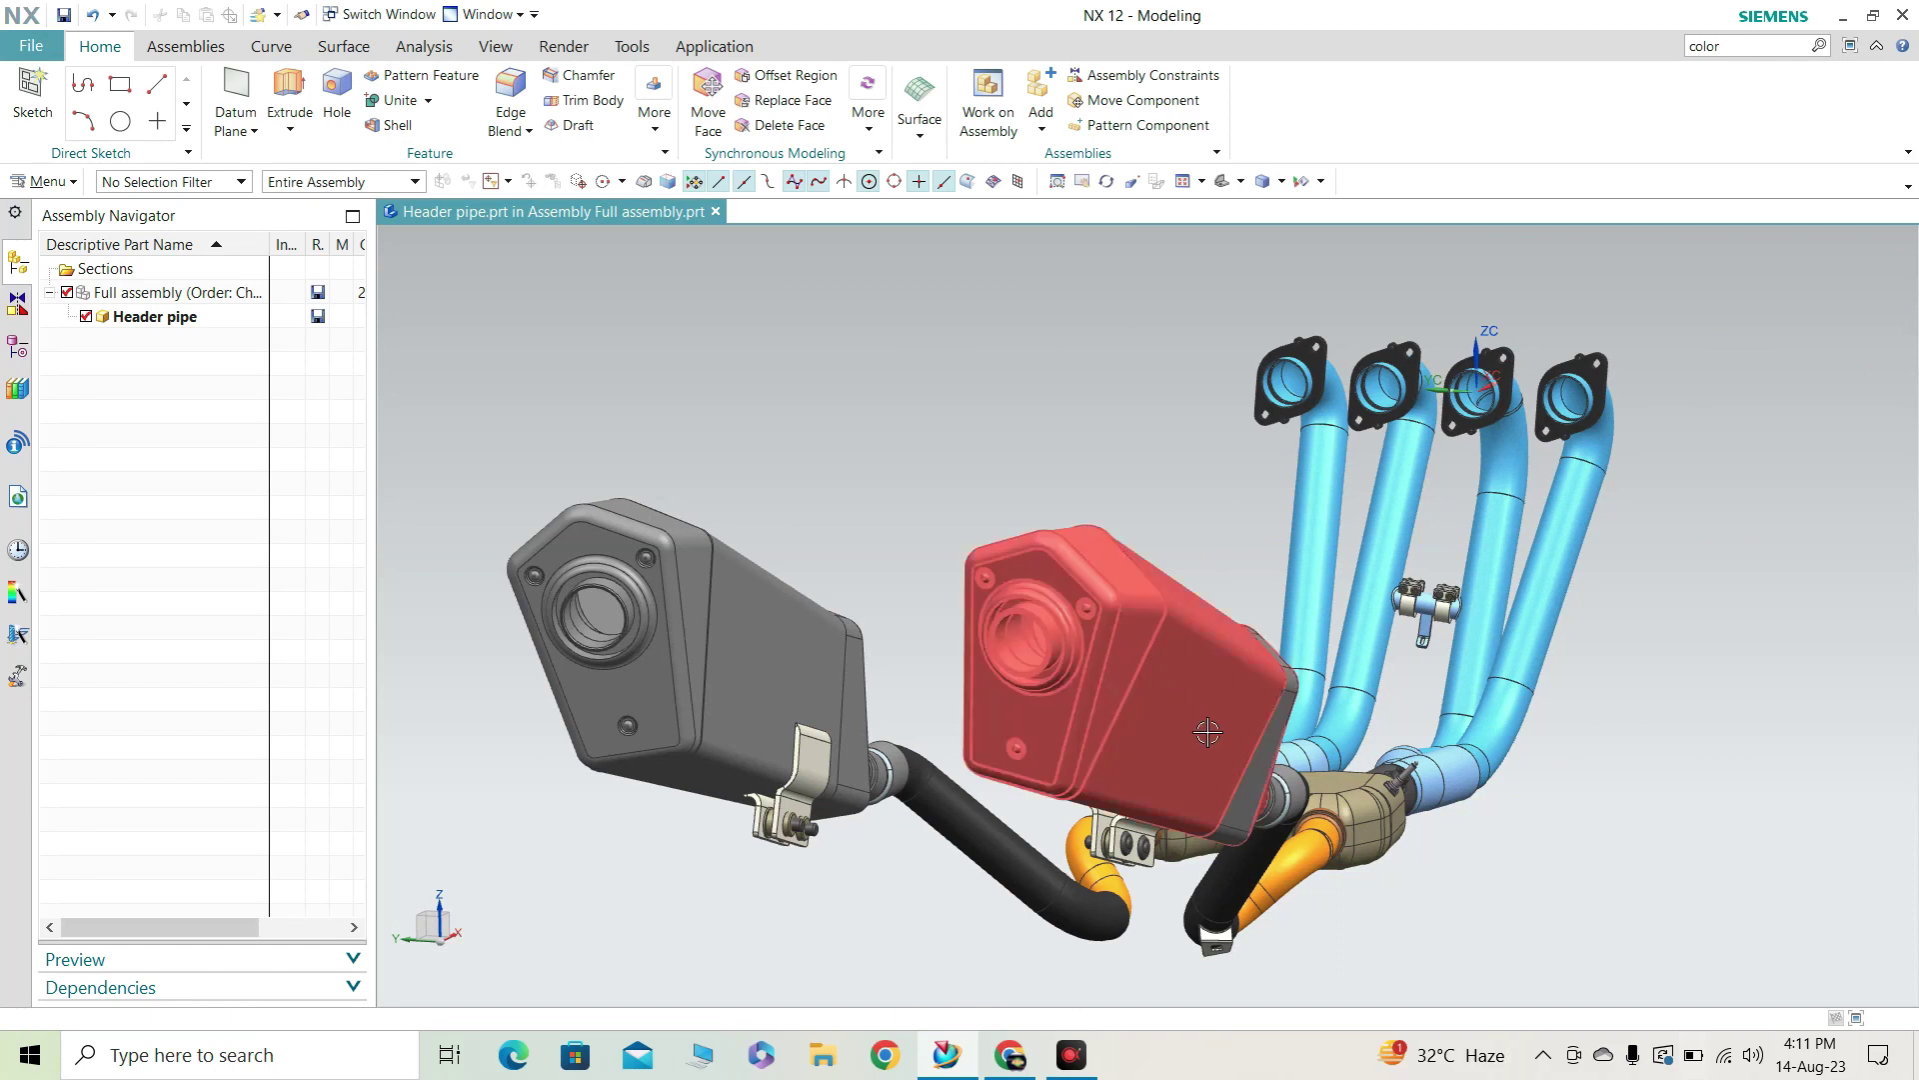
pyautogui.scroll(-2, 1208, 733)
pyautogui.moveTo(732, 789); pyautogui.dragTo(1254, 690, button='middle')
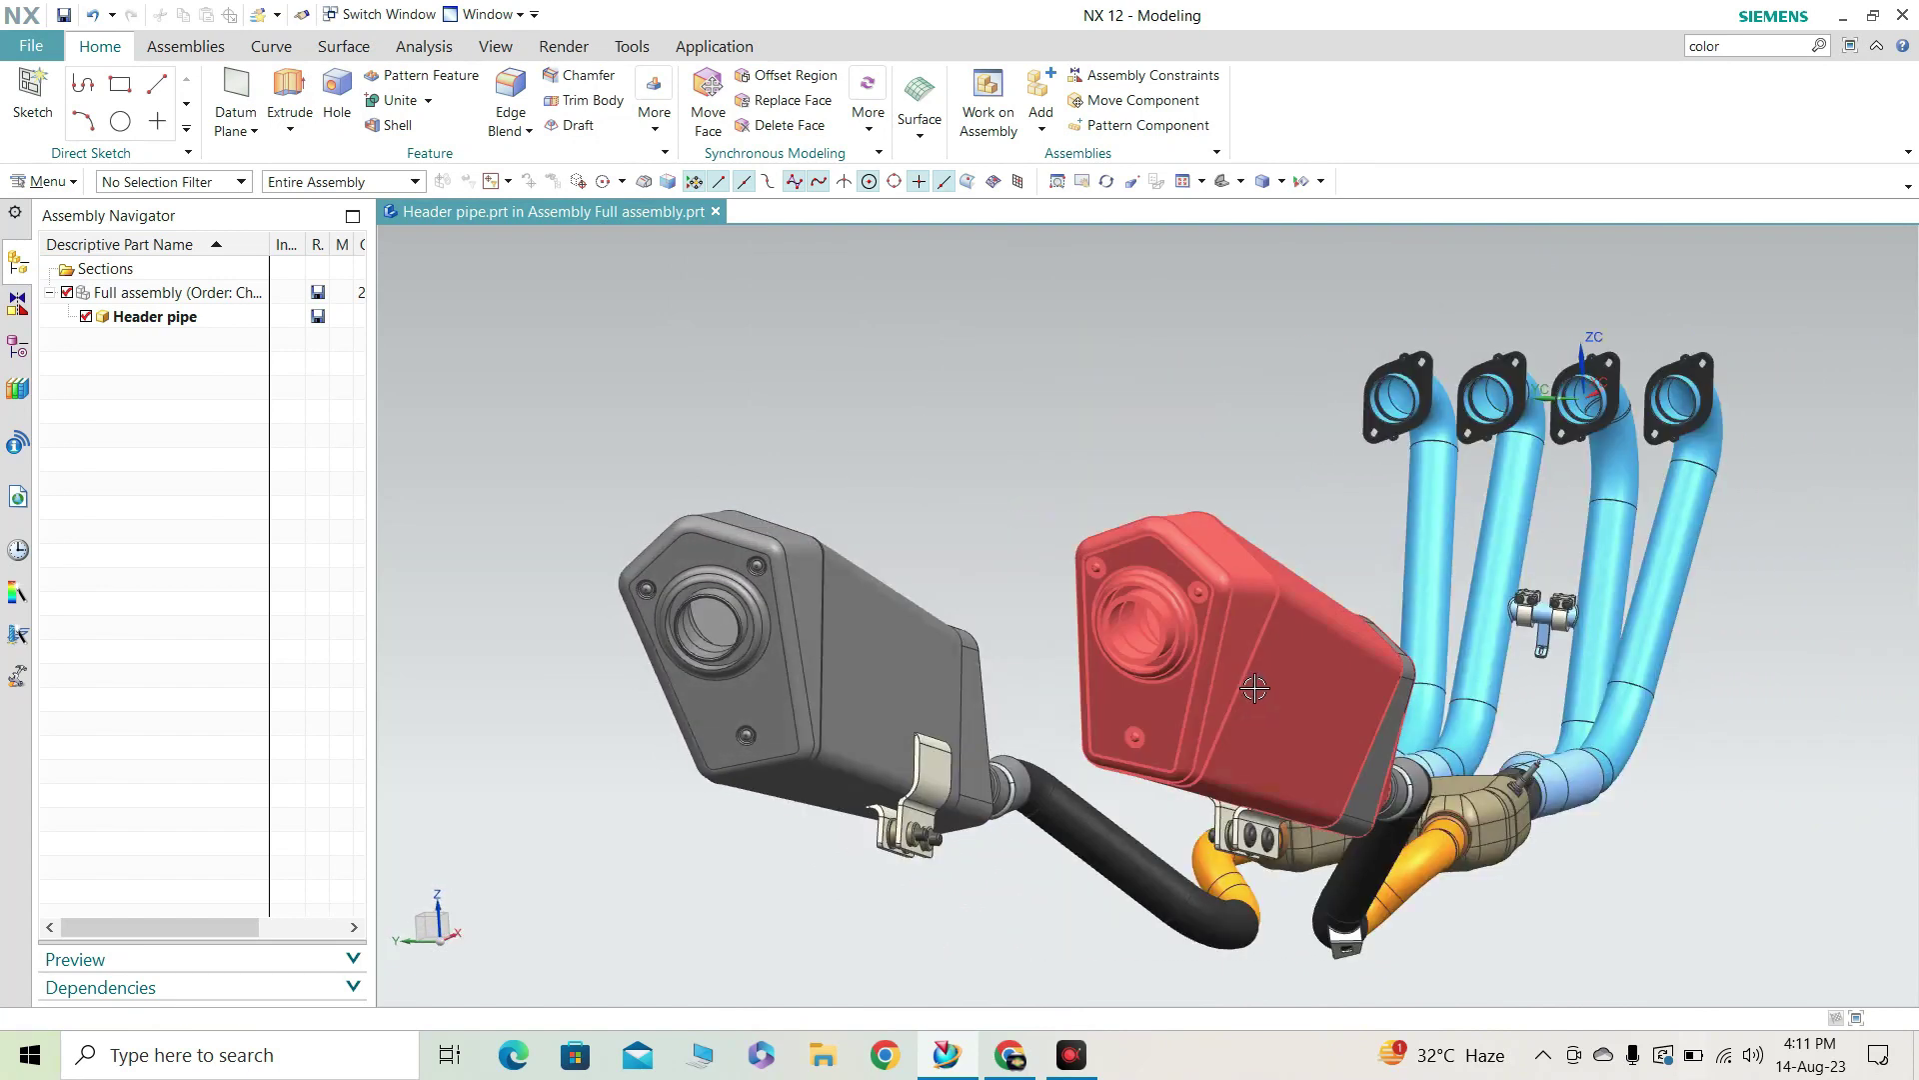
# Inspect the muffler end caps with their outlets and bolts up close, and compare them with the overall exhaust layout.
pyautogui.moveTo(1282, 674); pyautogui.dragTo(720, 608, button='middle')
pyautogui.scroll(-5, 540, 673)
pyautogui.scroll(6, 536, 664)
pyautogui.moveTo(1358, 648); pyautogui.dragTo(1441, 617, button='middle')
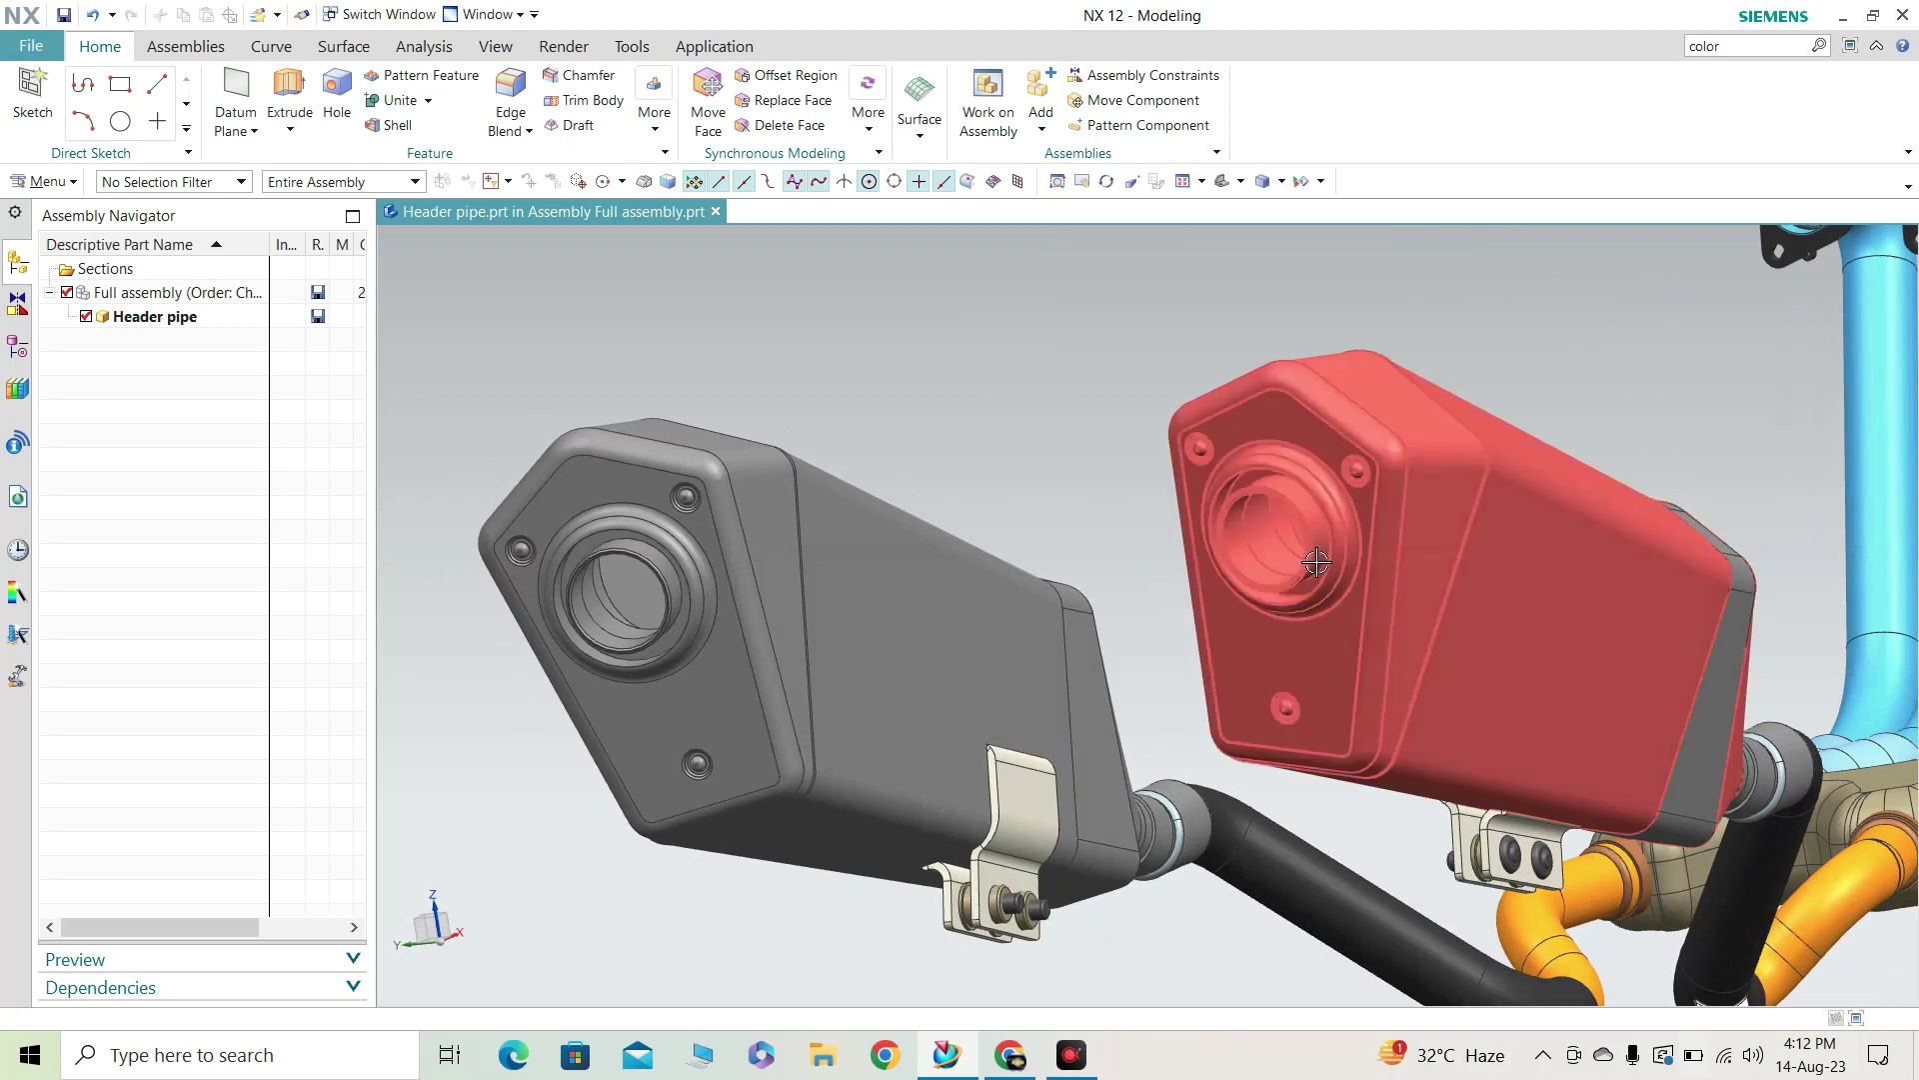
pyautogui.moveTo(1347, 578); pyautogui.dragTo(1349, 677, button='middle')
pyautogui.scroll(-5, 1349, 677)
pyautogui.scroll(5, 690, 660)
pyautogui.scroll(-5, 1000, 660)
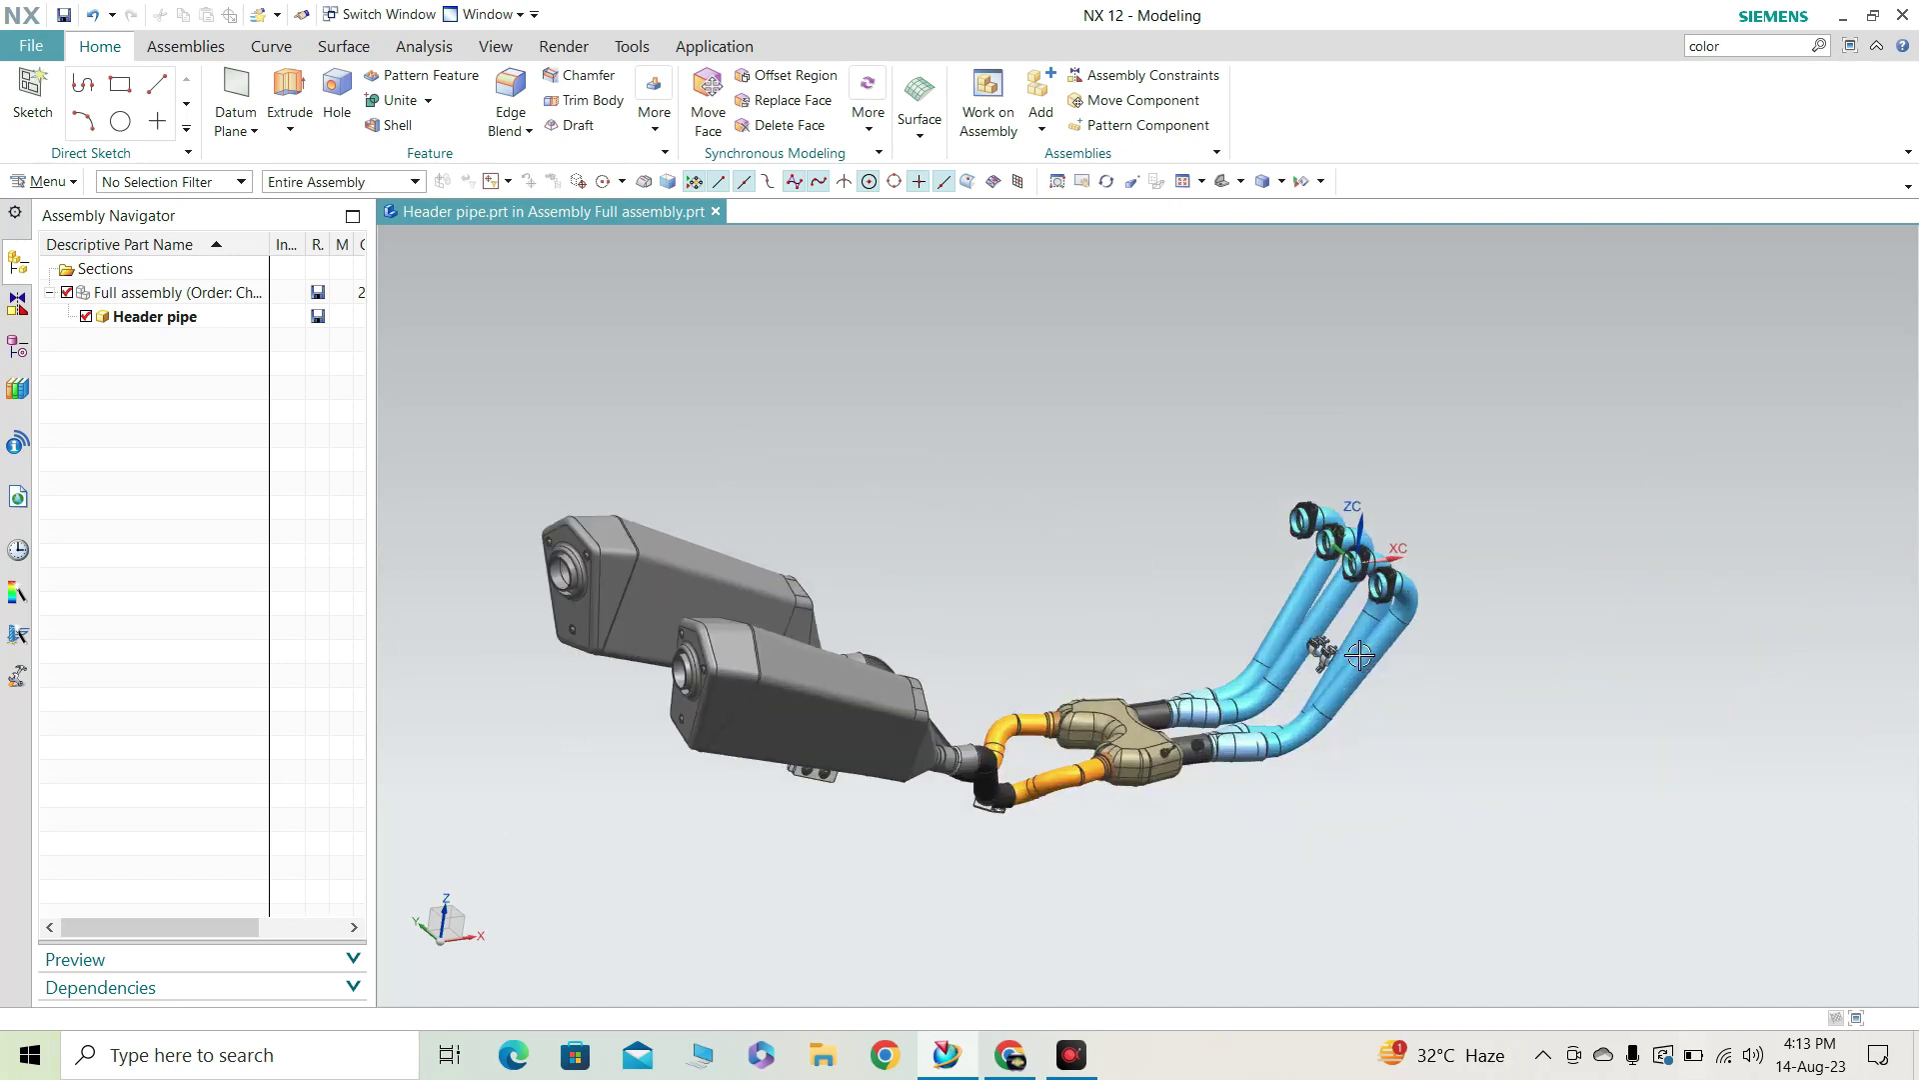
# Inspect the clamp bracket between the header pipes, including its clamp bands, bolts and slotted mounting tab.
pyautogui.scroll(6, 1367, 651)
pyautogui.scroll(5, 1368, 650)
pyautogui.moveTo(1389, 690)
pyautogui.mouseDown(button='middle')
pyautogui.moveTo(1450, 705)
pyautogui.moveTo(1456, 729)
pyautogui.moveTo(1362, 673)
pyautogui.mouseUp(button='middle')
pyautogui.scroll(4, 1362, 672)
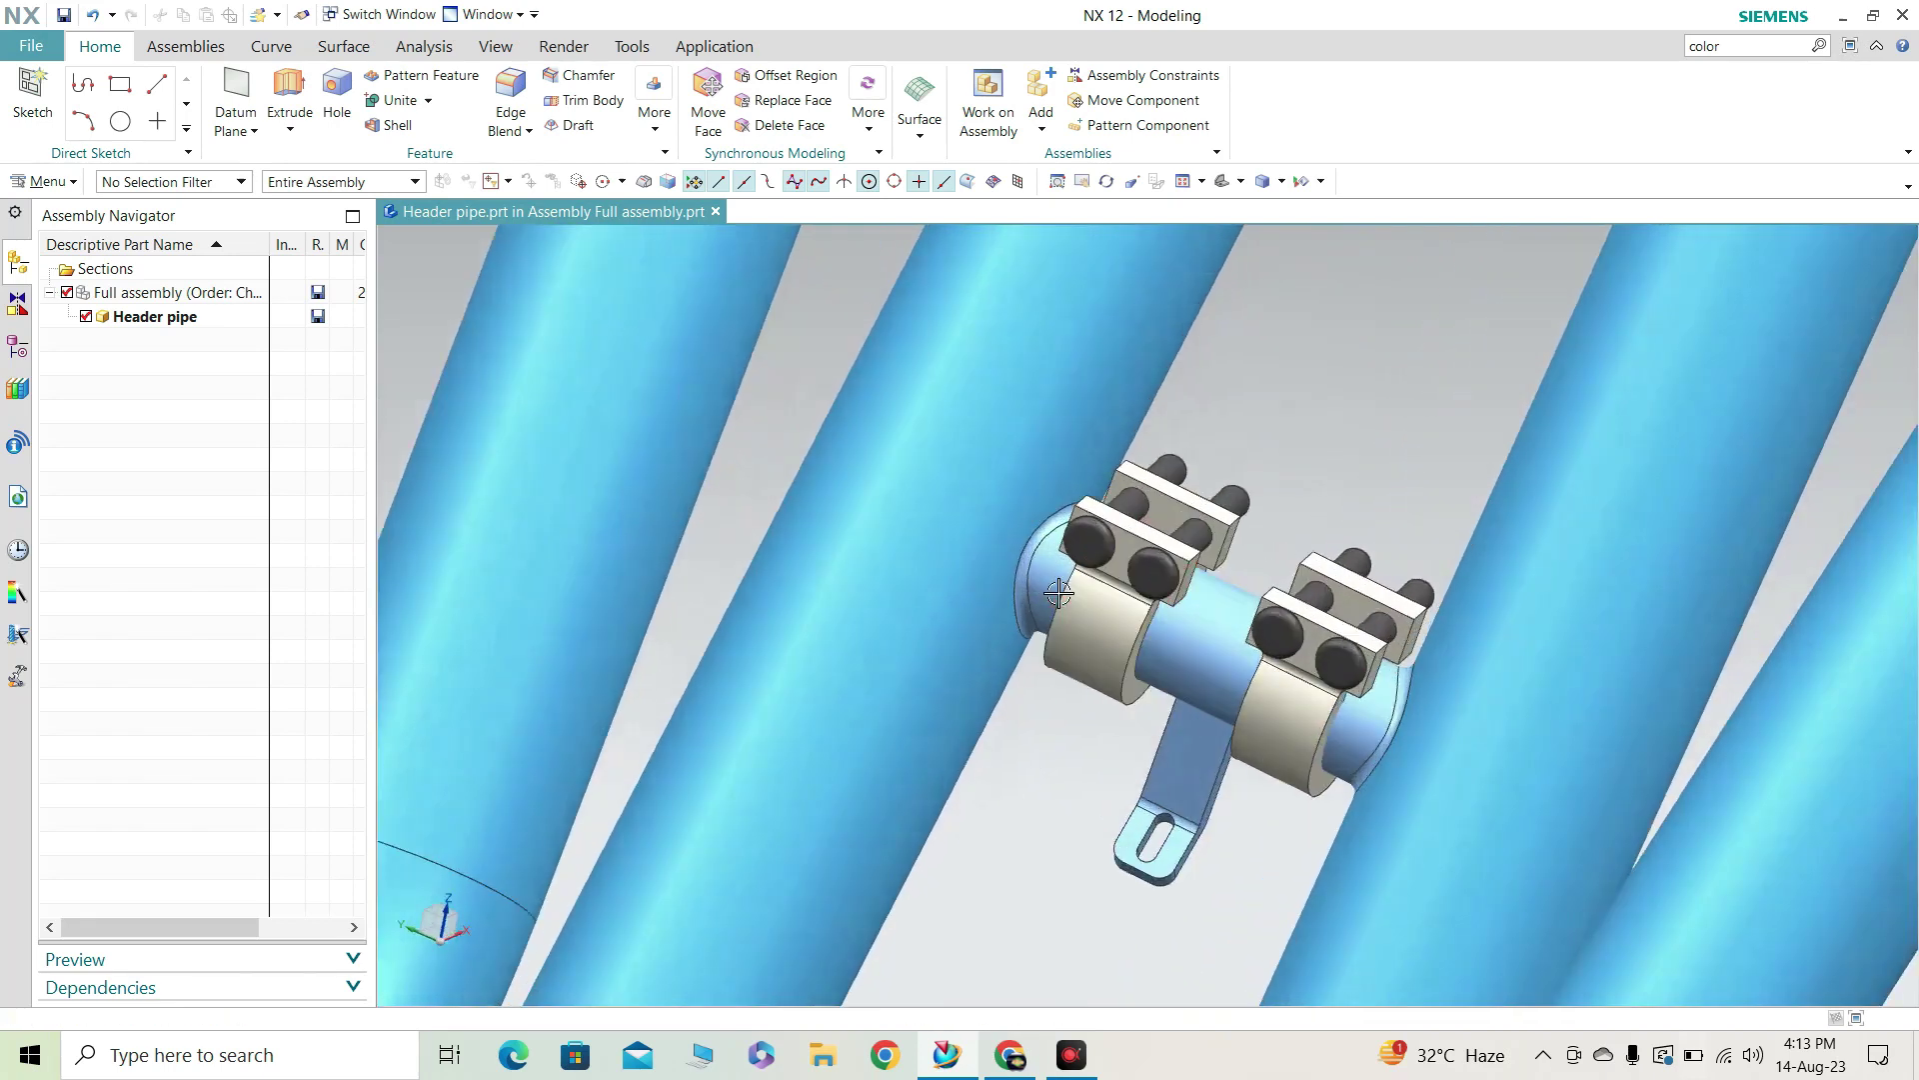
pyautogui.moveTo(1023, 516); pyautogui.dragTo(1400, 694, button='middle')
pyautogui.scroll(4, 1323, 721)
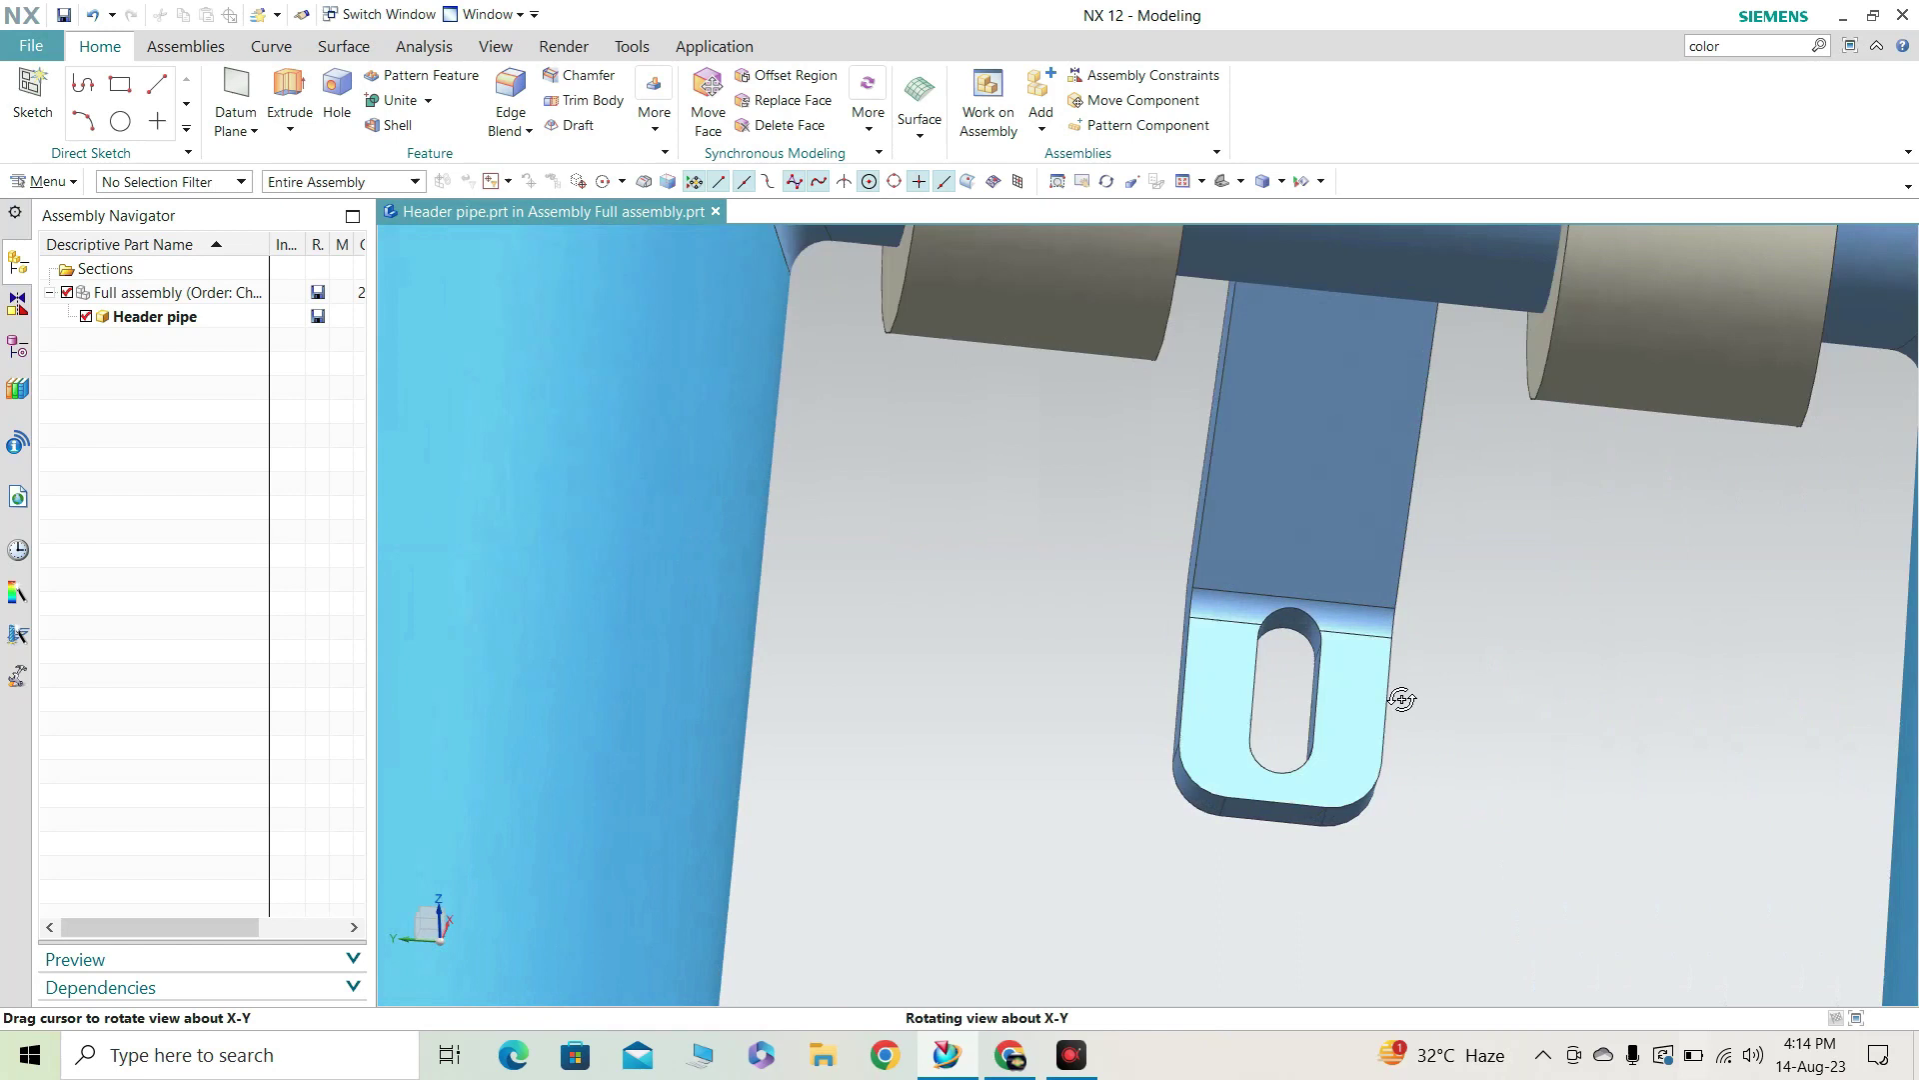
pyautogui.scroll(-6, 1325, 712)
pyautogui.scroll(-8, 1326, 712)
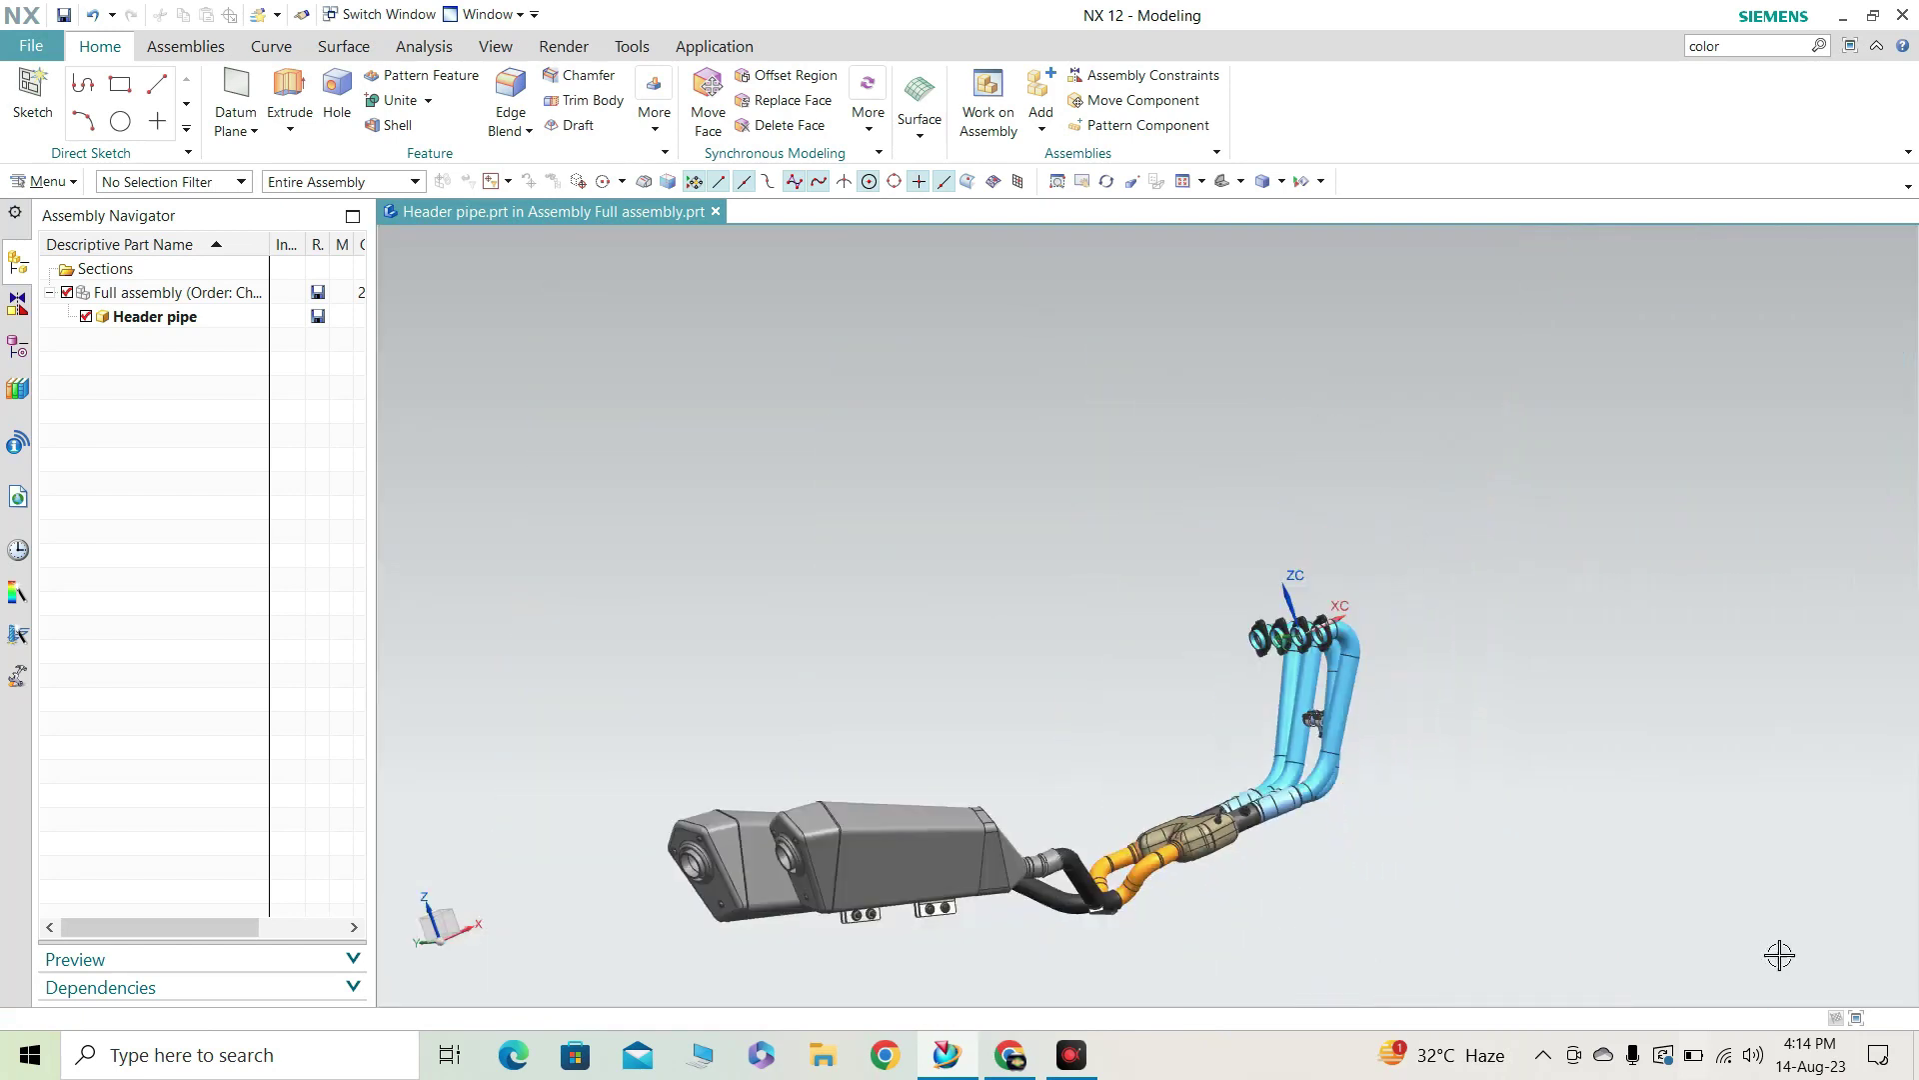
# Inspect a muffler mounting bracket from several angles, including its folded plates, bolts and bushings.
pyautogui.scroll(6, 950, 820)
pyautogui.moveTo(1048, 705); pyautogui.dragTo(1129, 680, button='middle')
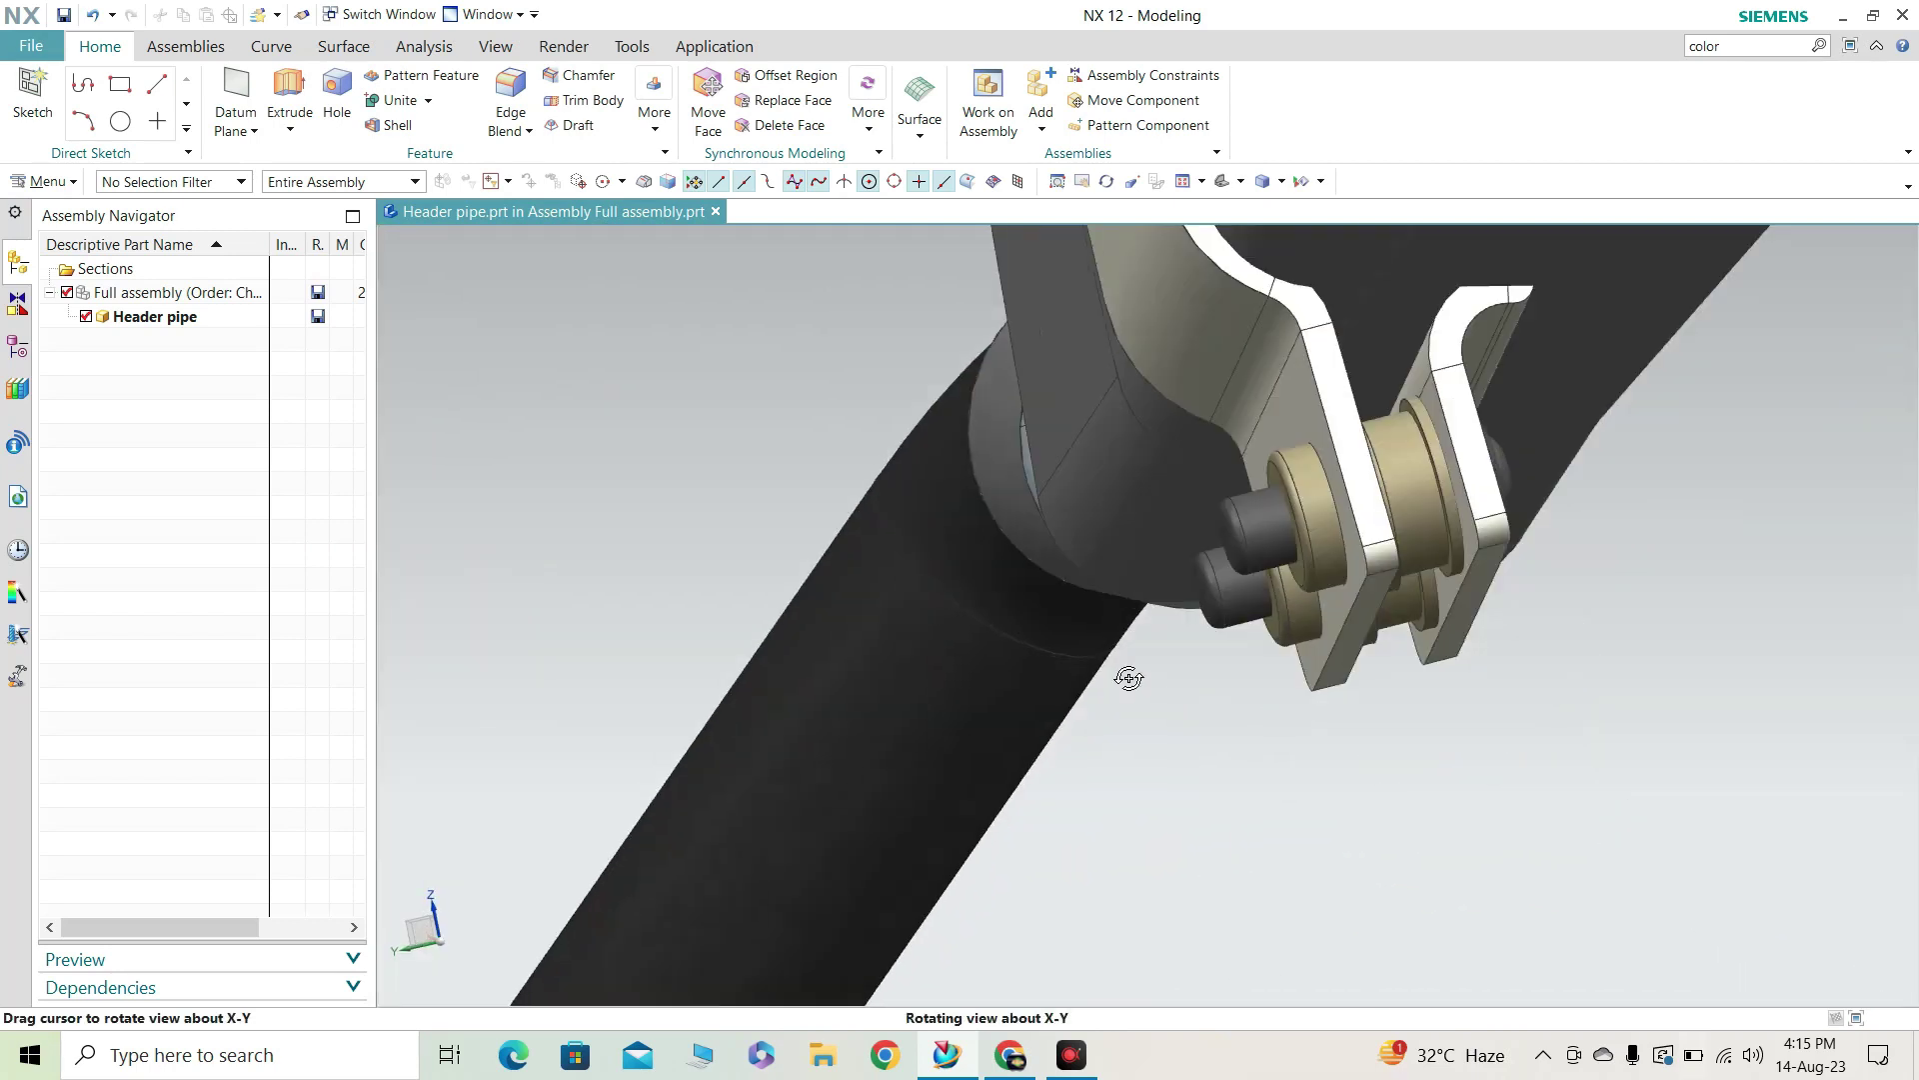
pyautogui.scroll(-3, 1352, 494)
pyautogui.scroll(5, 1394, 484)
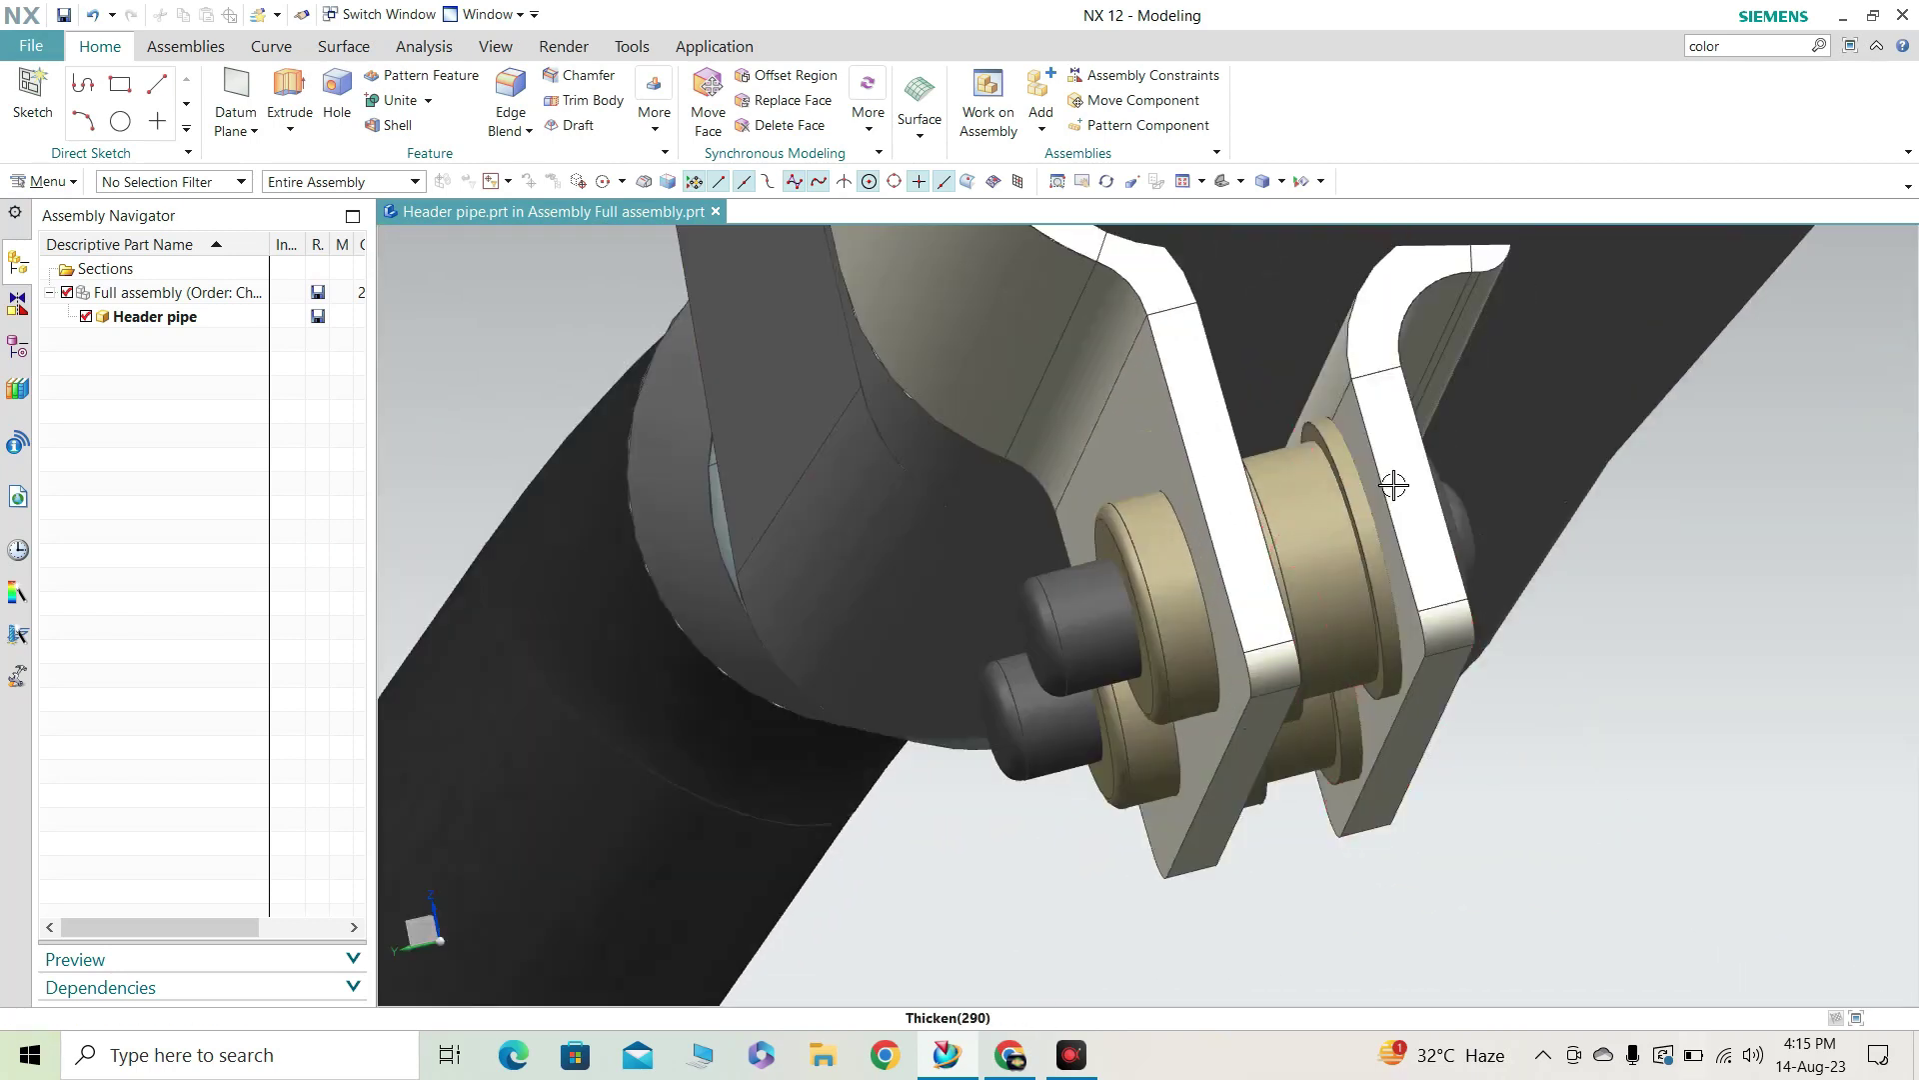
pyautogui.scroll(-6, 1393, 484)
pyautogui.scroll(6, 1362, 489)
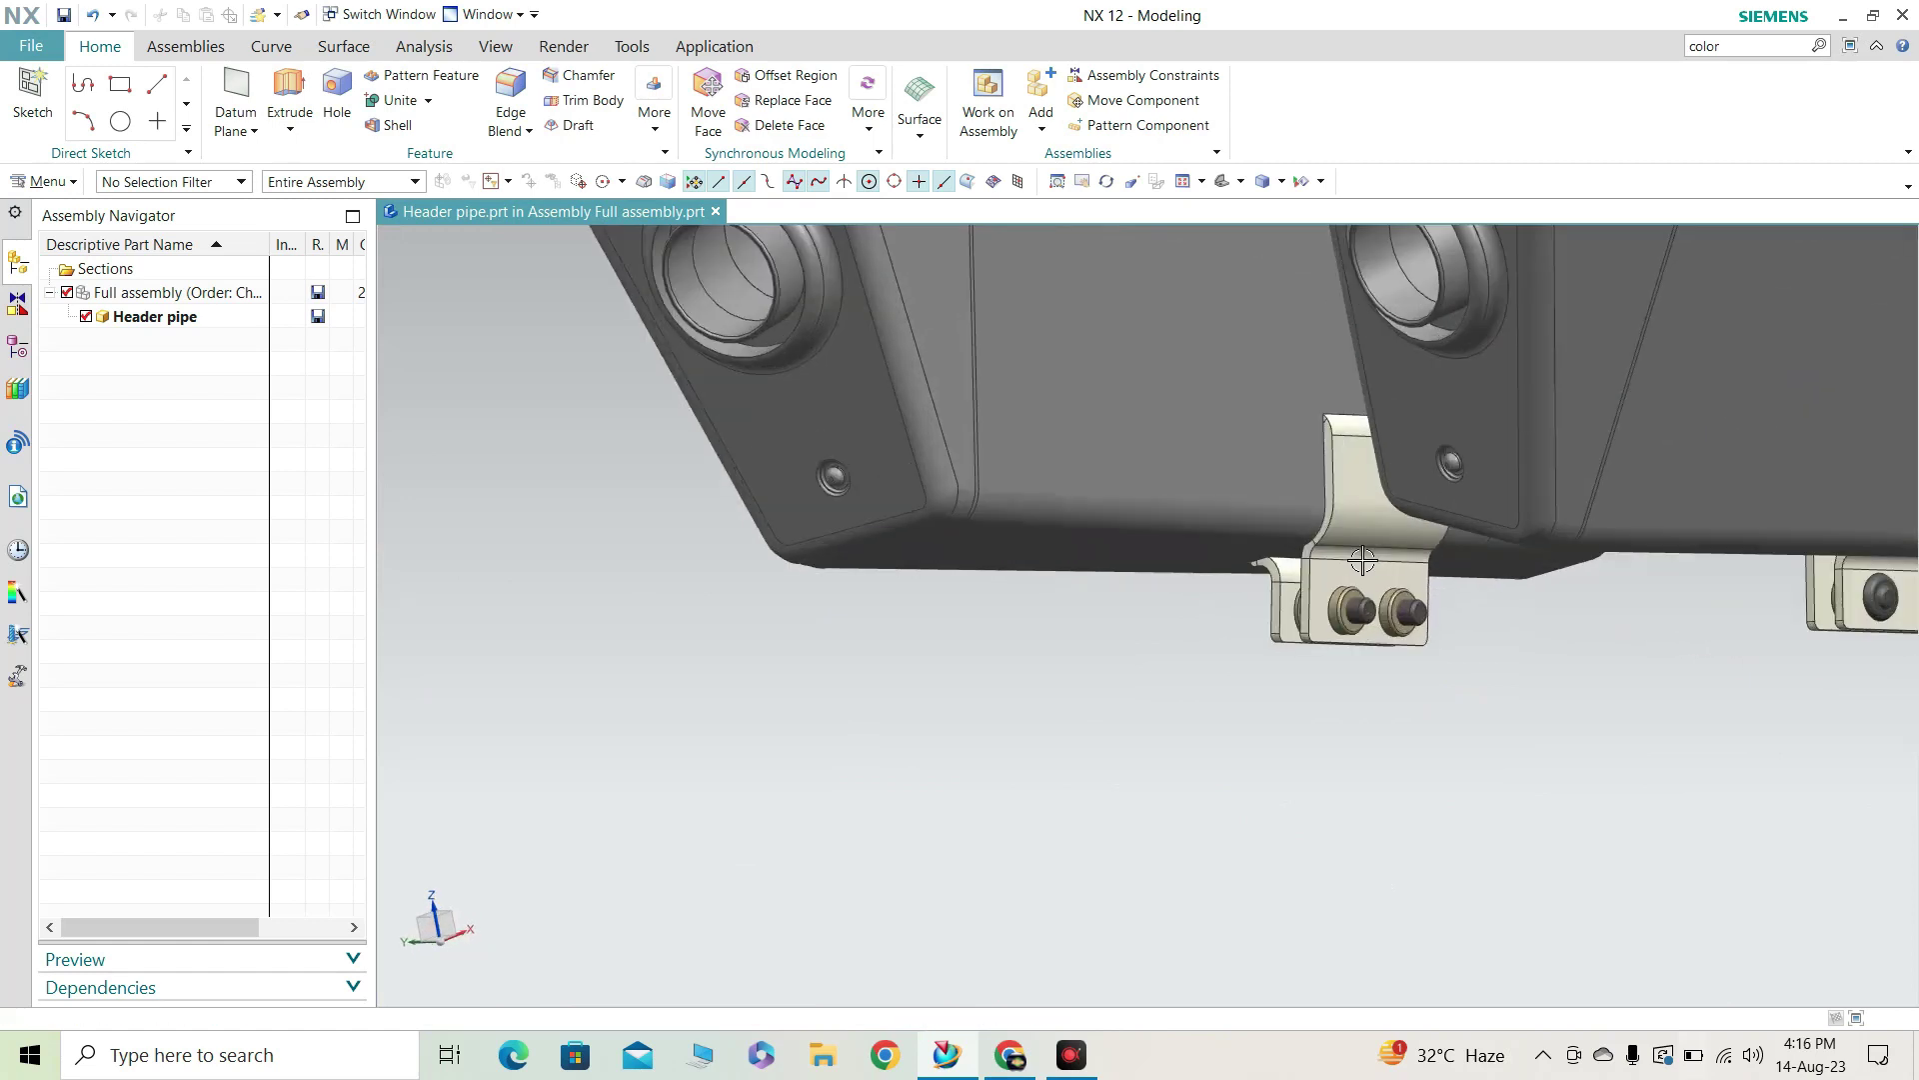
pyautogui.moveTo(1368, 547); pyautogui.dragTo(1521, 514, button='middle')
pyautogui.scroll(-5, 1521, 514)
# Examine the recessed end-cap bolts and the inside of the muffler outlet tubes up close.
pyautogui.scroll(2, 1388, 545)
pyautogui.scroll(6, 1388, 545)
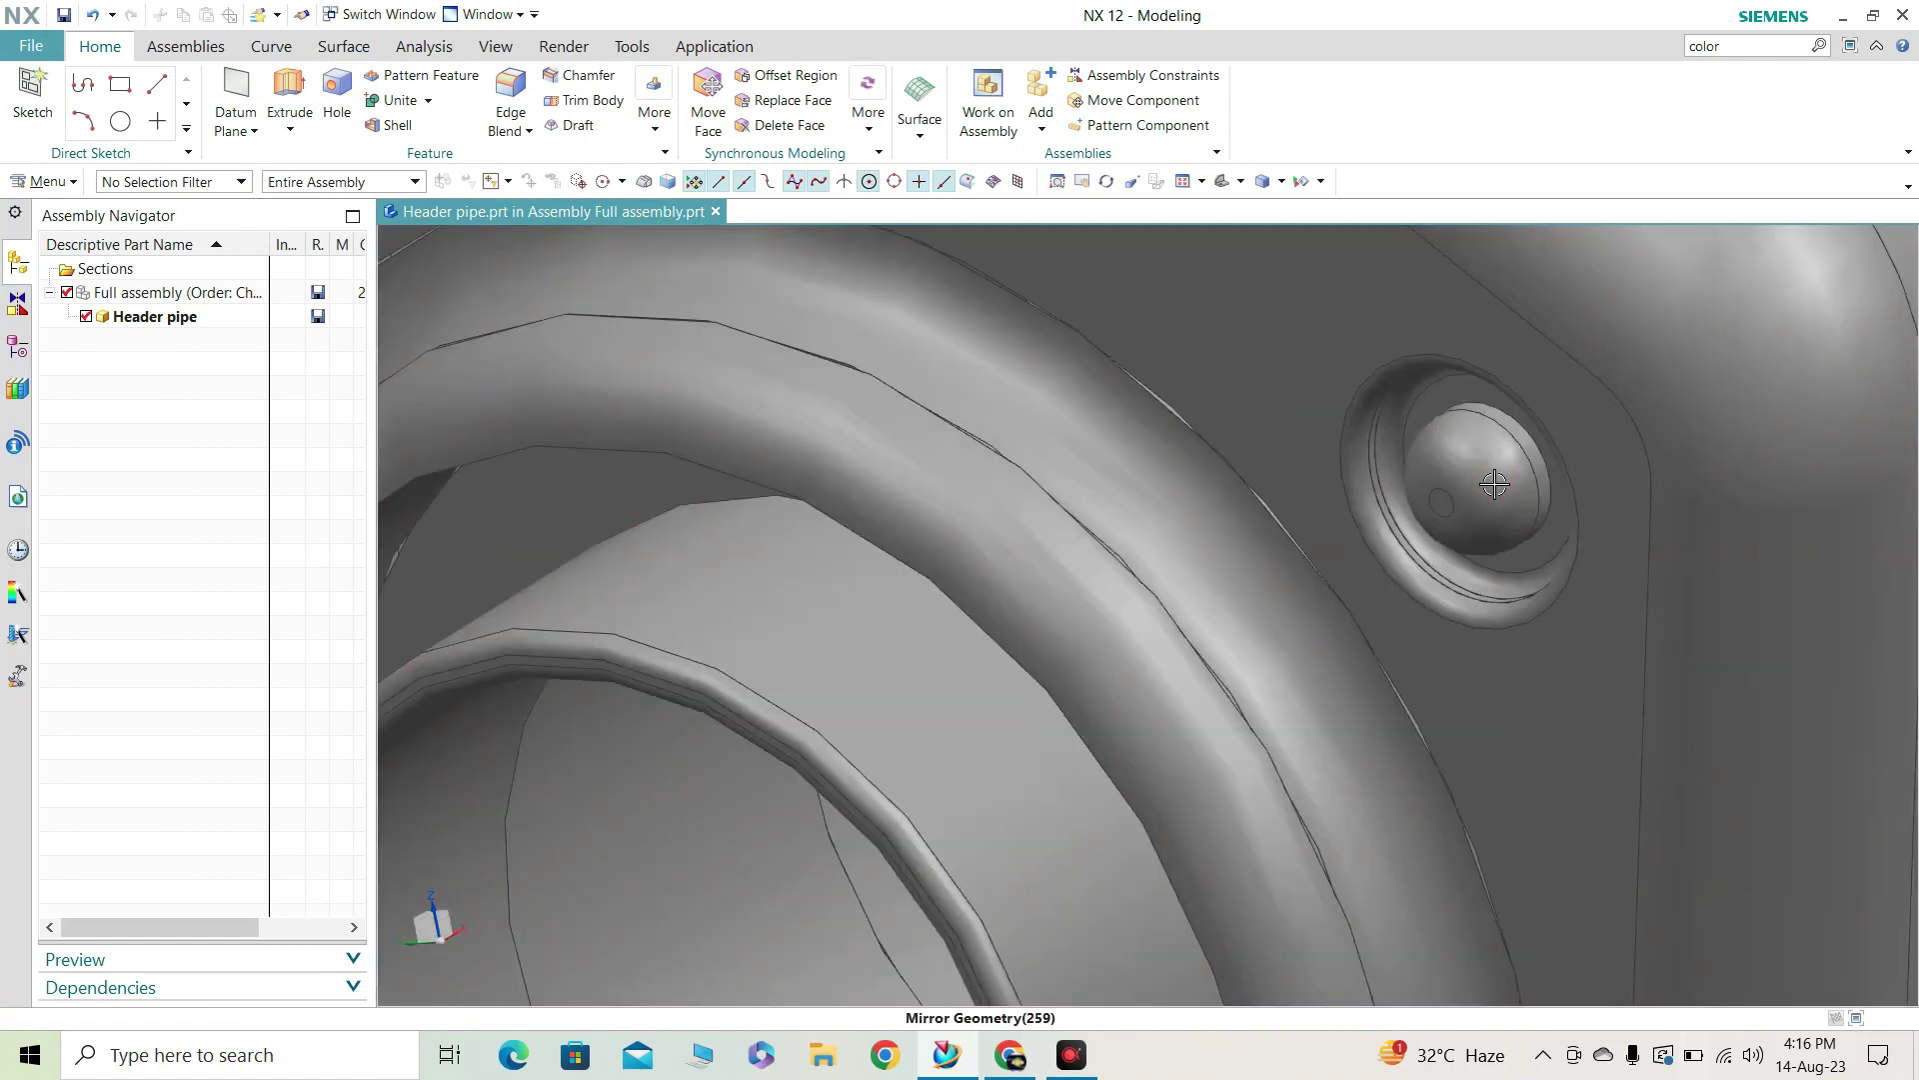
pyautogui.moveTo(1494, 484); pyautogui.dragTo(1299, 470, button='middle')
pyautogui.scroll(-5, 664, 373)
pyautogui.scroll(4, 809, 380)
pyautogui.scroll(3, 955, 317)
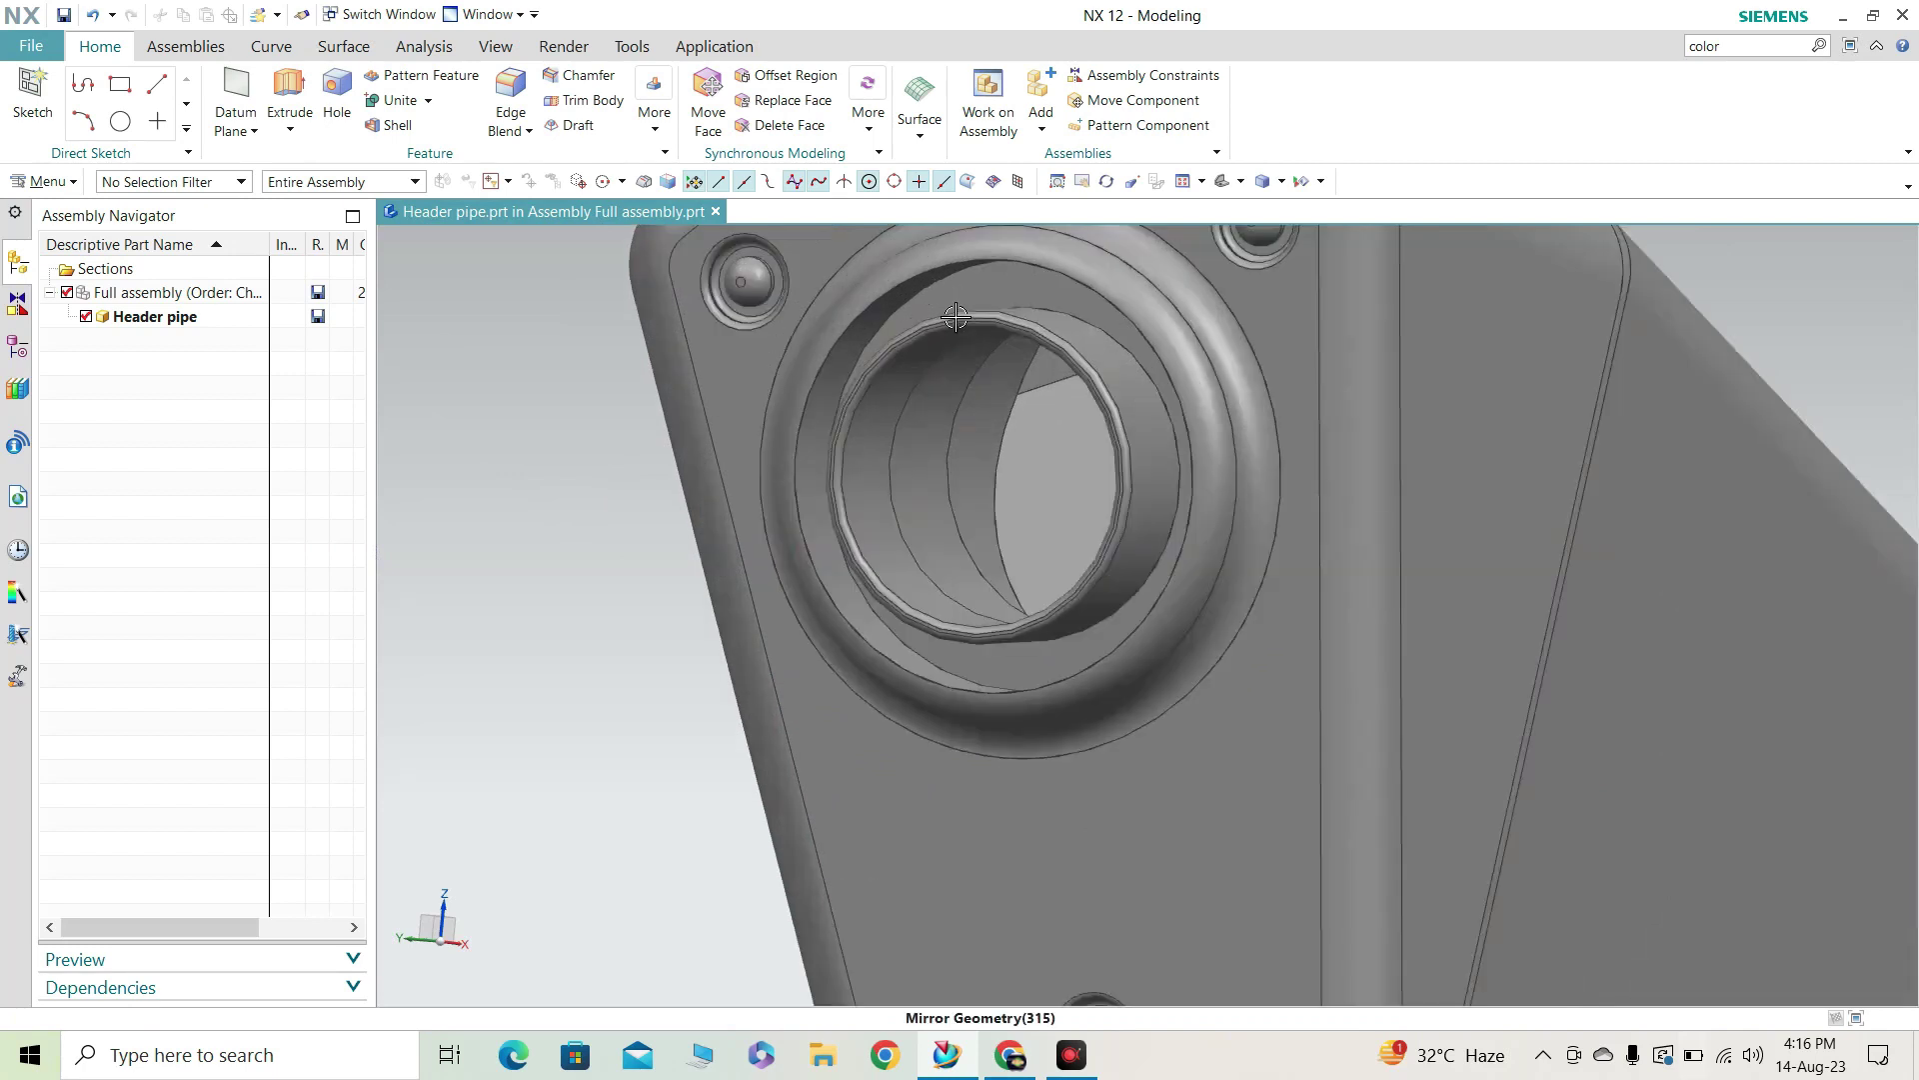
pyautogui.moveTo(1008, 349); pyautogui.dragTo(1111, 366, button='middle')
# Fit the whole exhaust assembly in view and review it from above, behind and an oblique angle.
pyautogui.hotkey('ctrl', 'f')
pyautogui.moveTo(1053, 643); pyautogui.dragTo(1121, 692, button='middle')
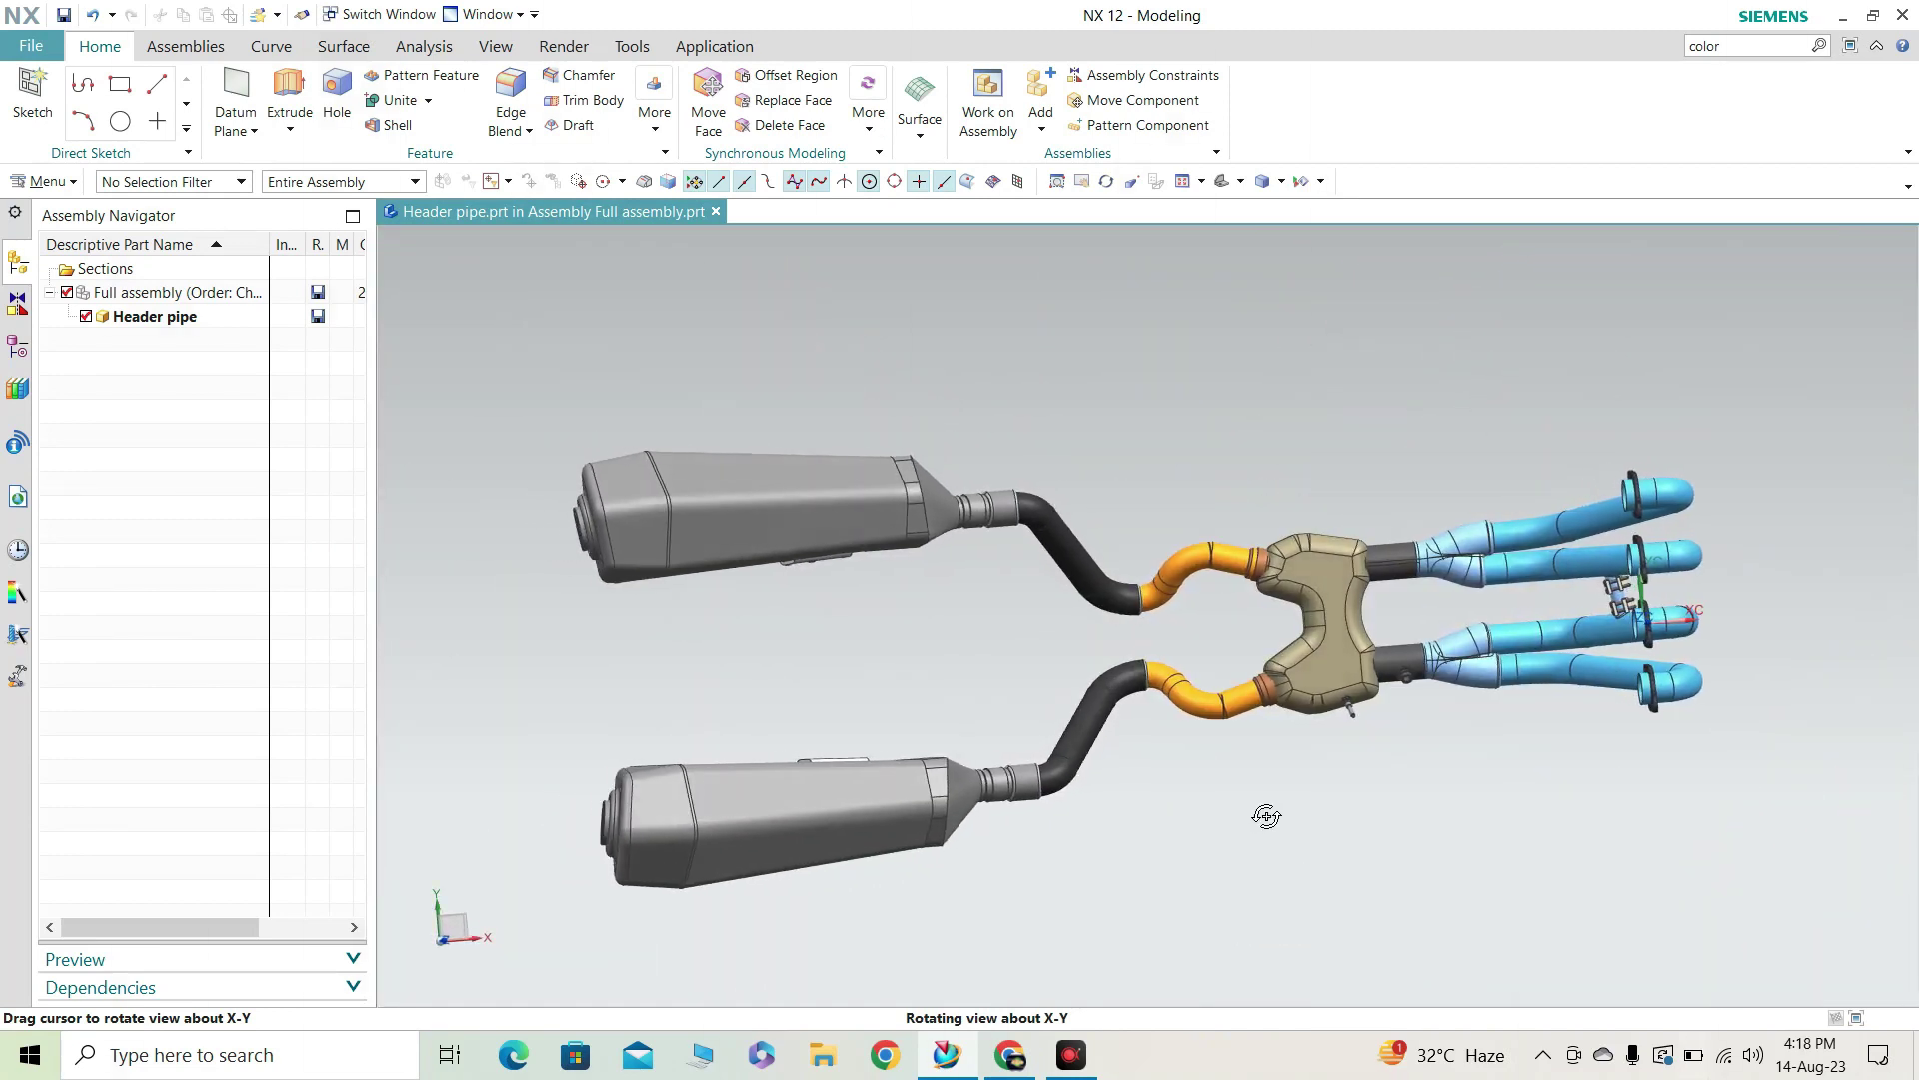
pyautogui.moveTo(1266, 817); pyautogui.dragTo(1289, 817, button='middle')
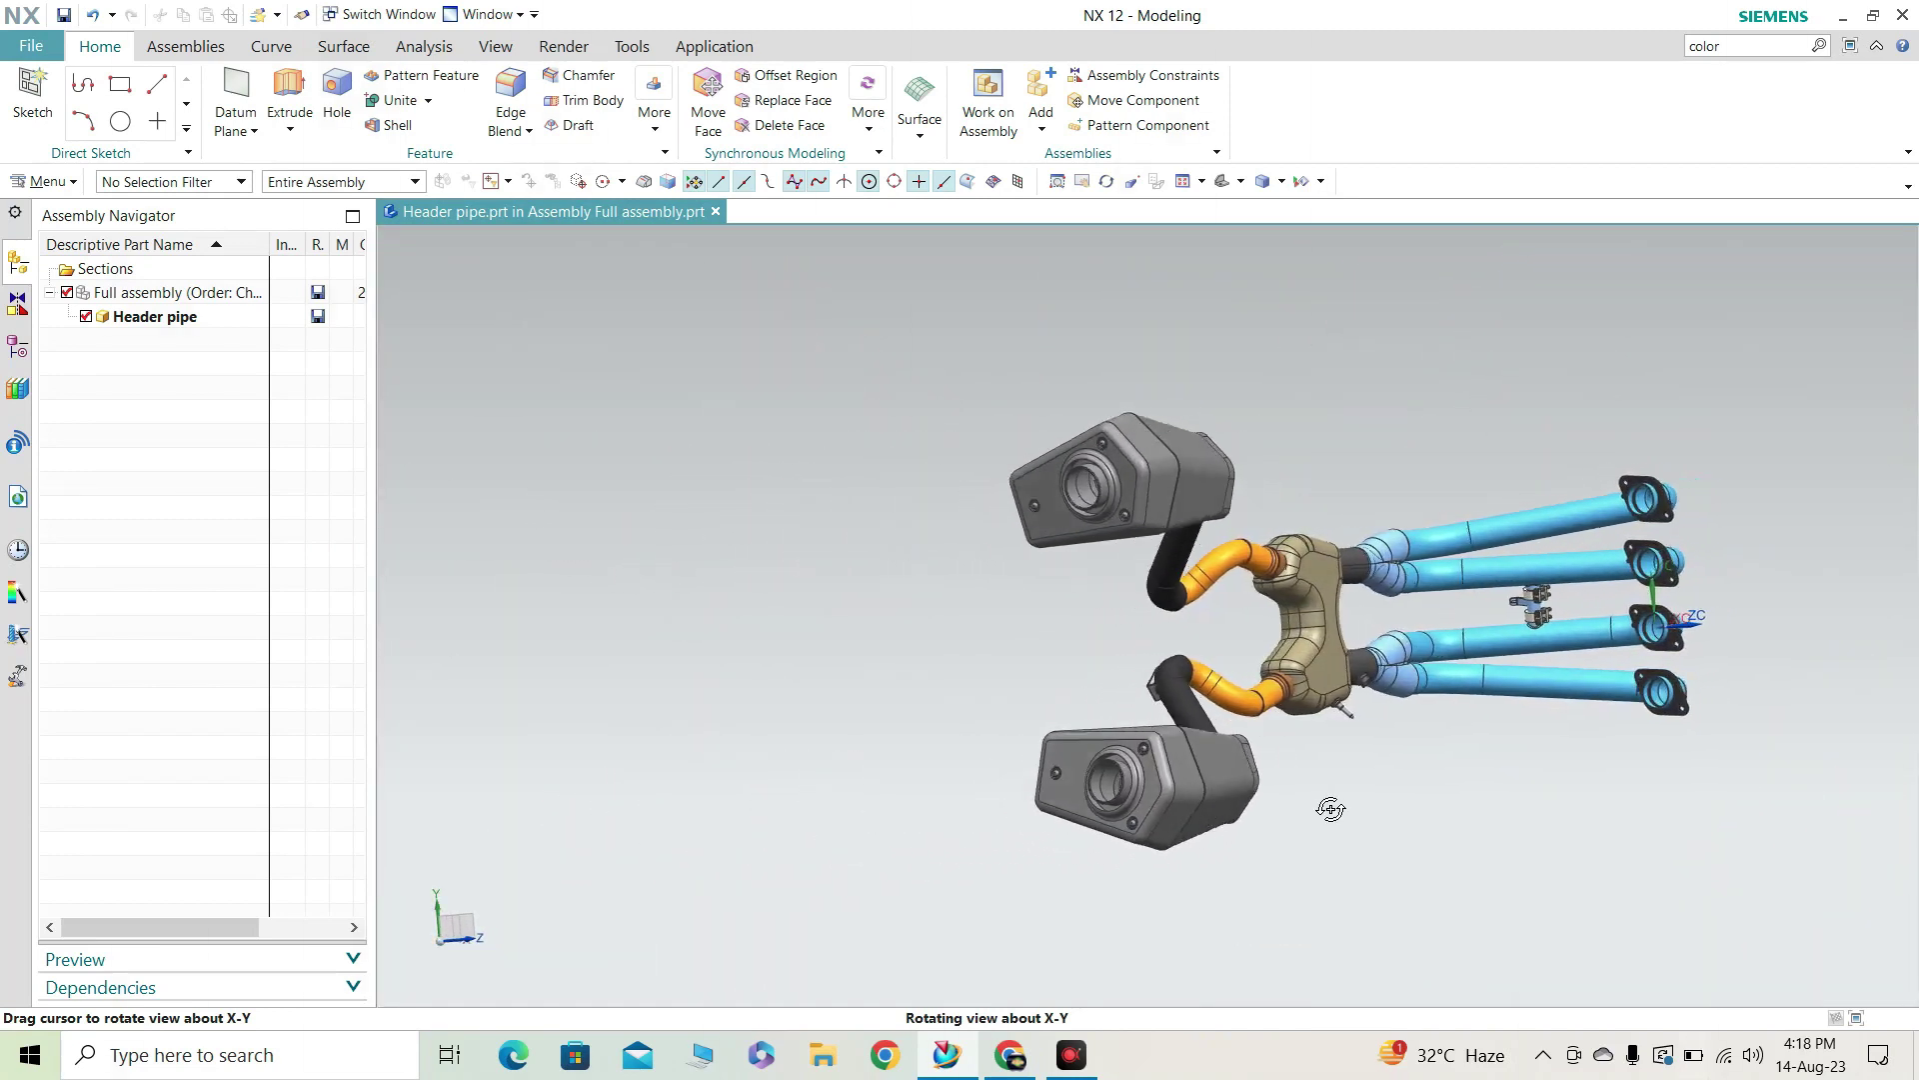
pyautogui.moveTo(1287, 809); pyautogui.dragTo(1472, 744, button='middle')
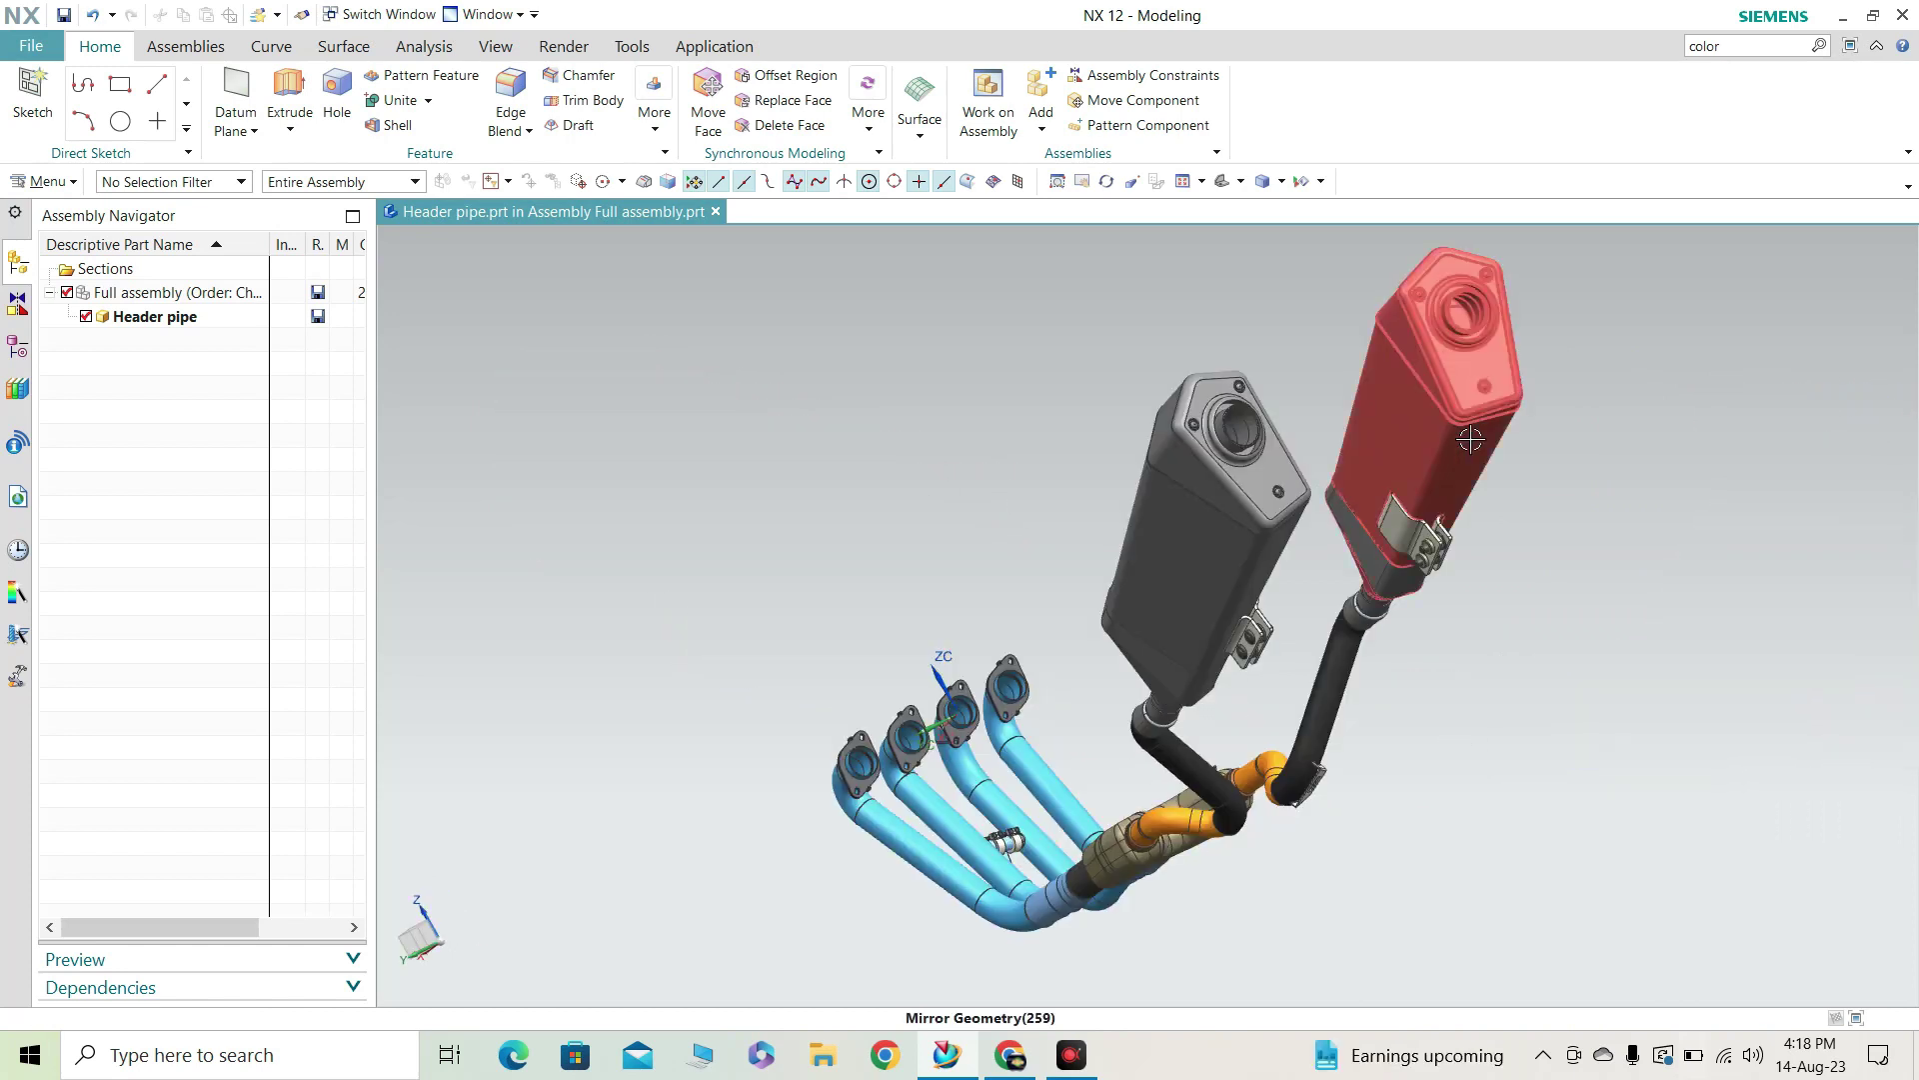